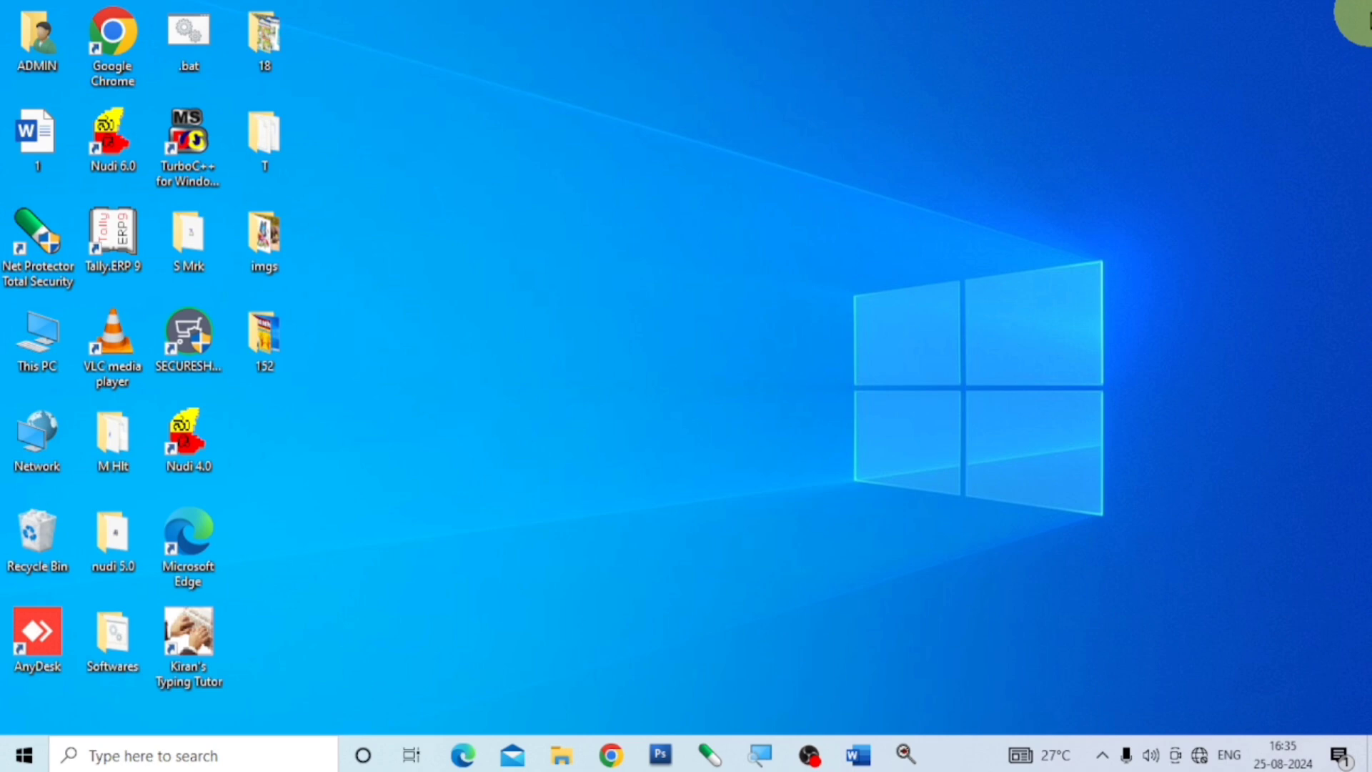
Step: Open Word with a blank document and start inserting pictures stored on this device
click(857, 756)
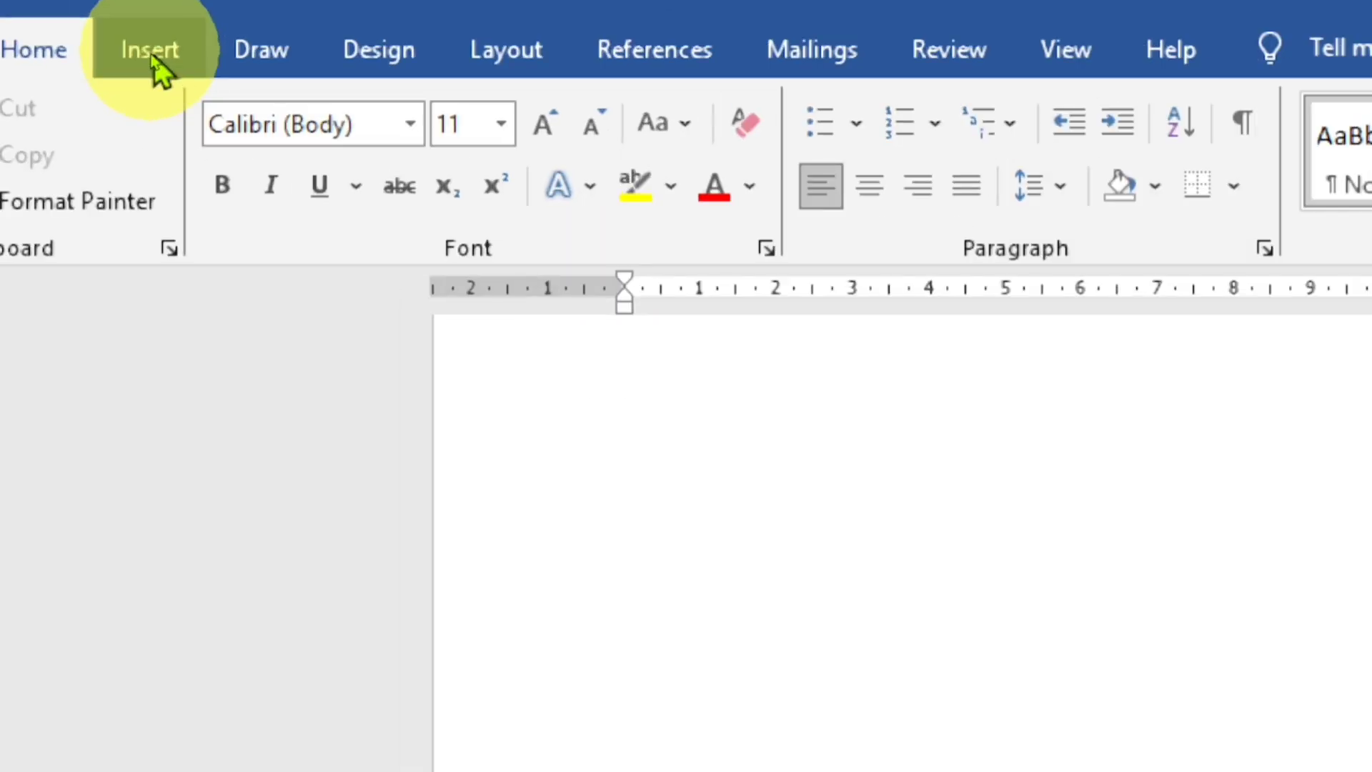
click(152, 59)
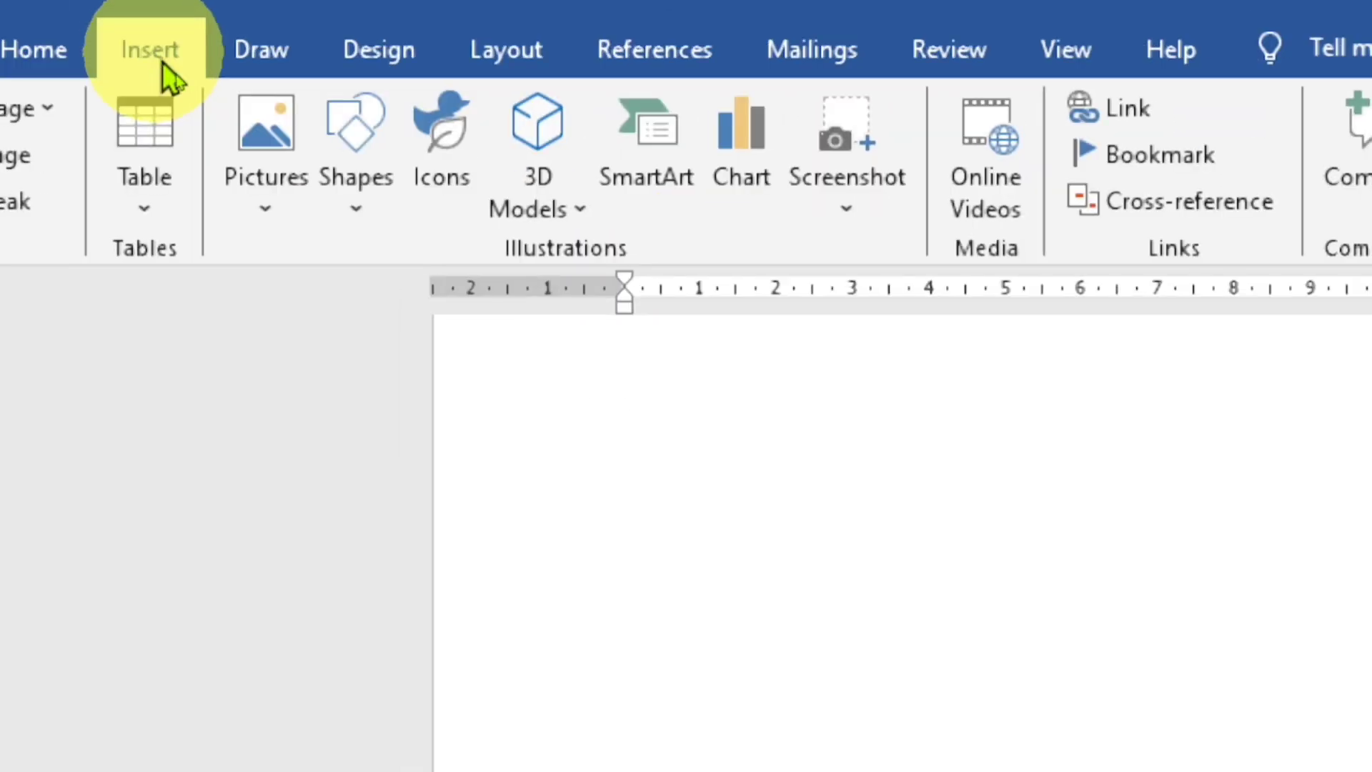
click(270, 218)
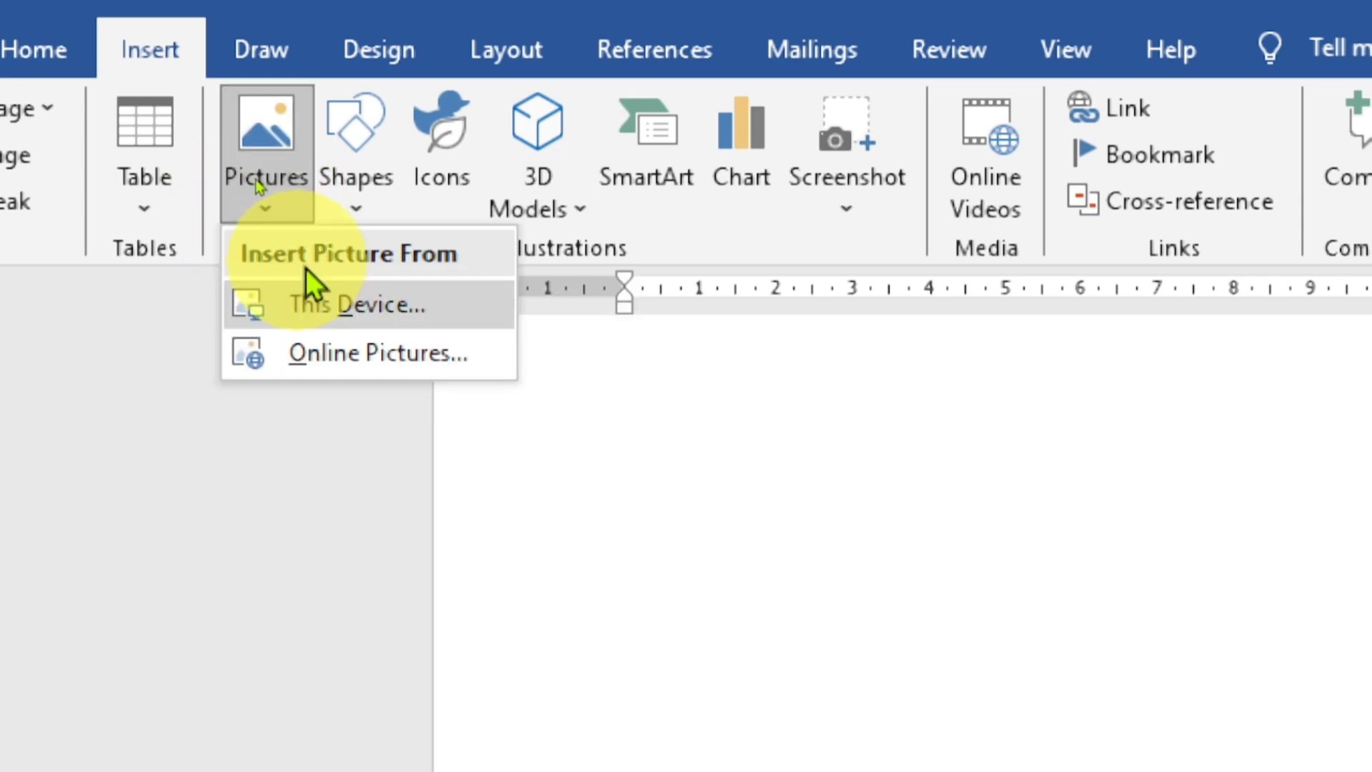
click(383, 322)
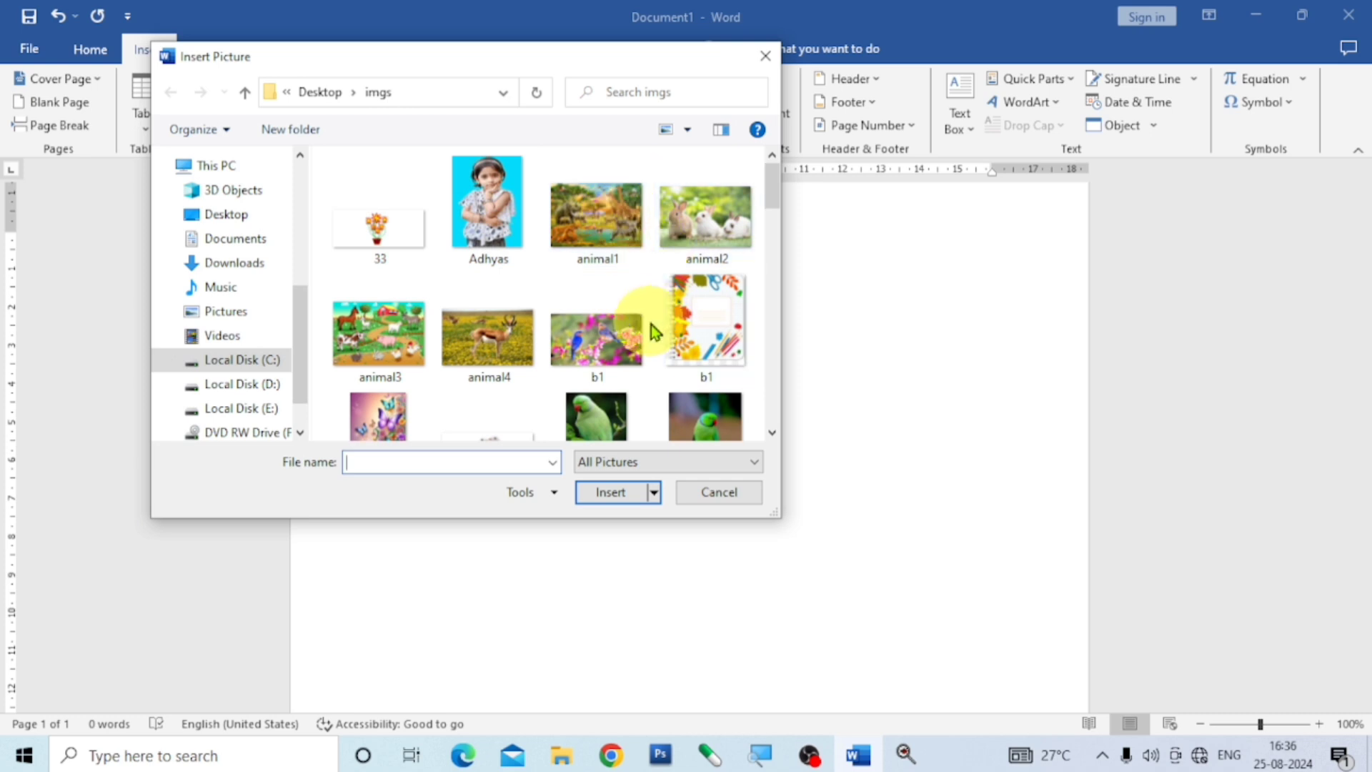
mouse_move(649, 325)
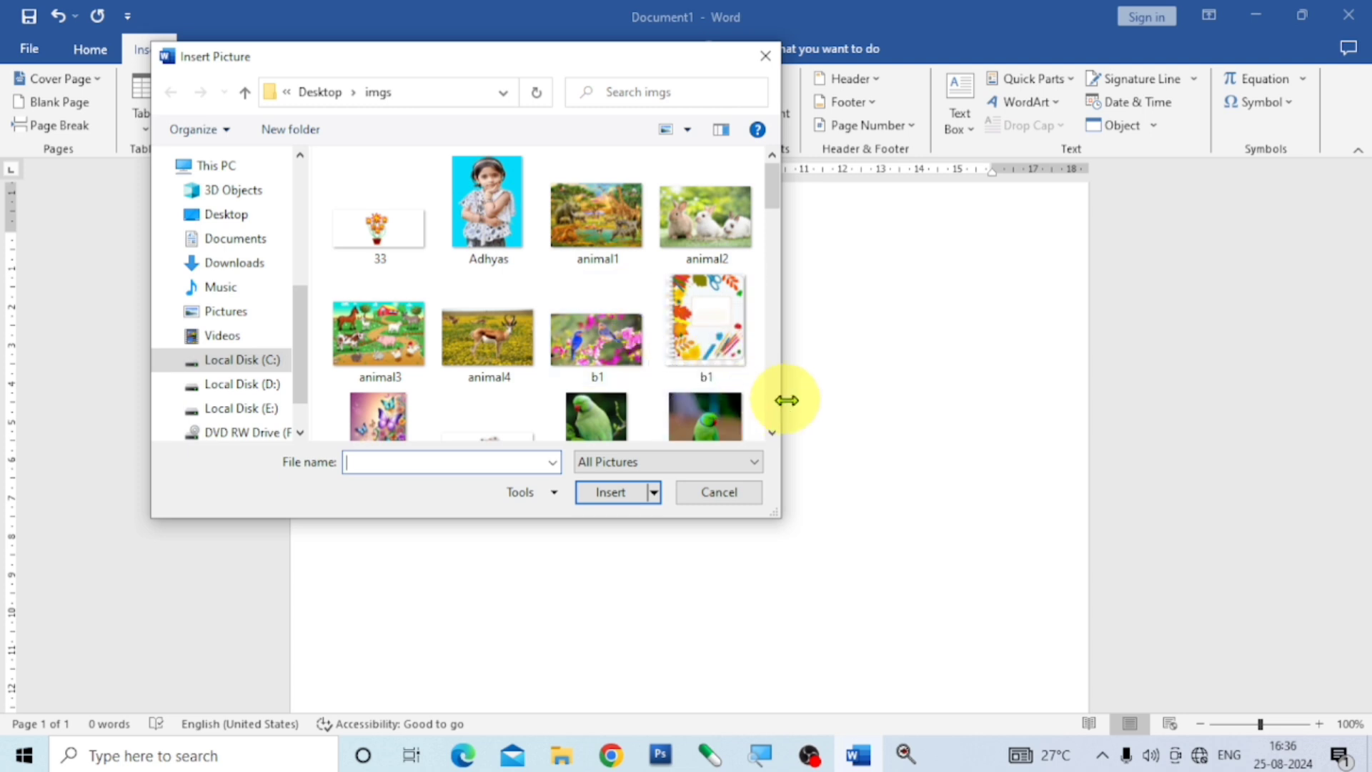
Step: Select the pictures animal1, animal2, animal3 and b4 together in the imgs folder
click(594, 236)
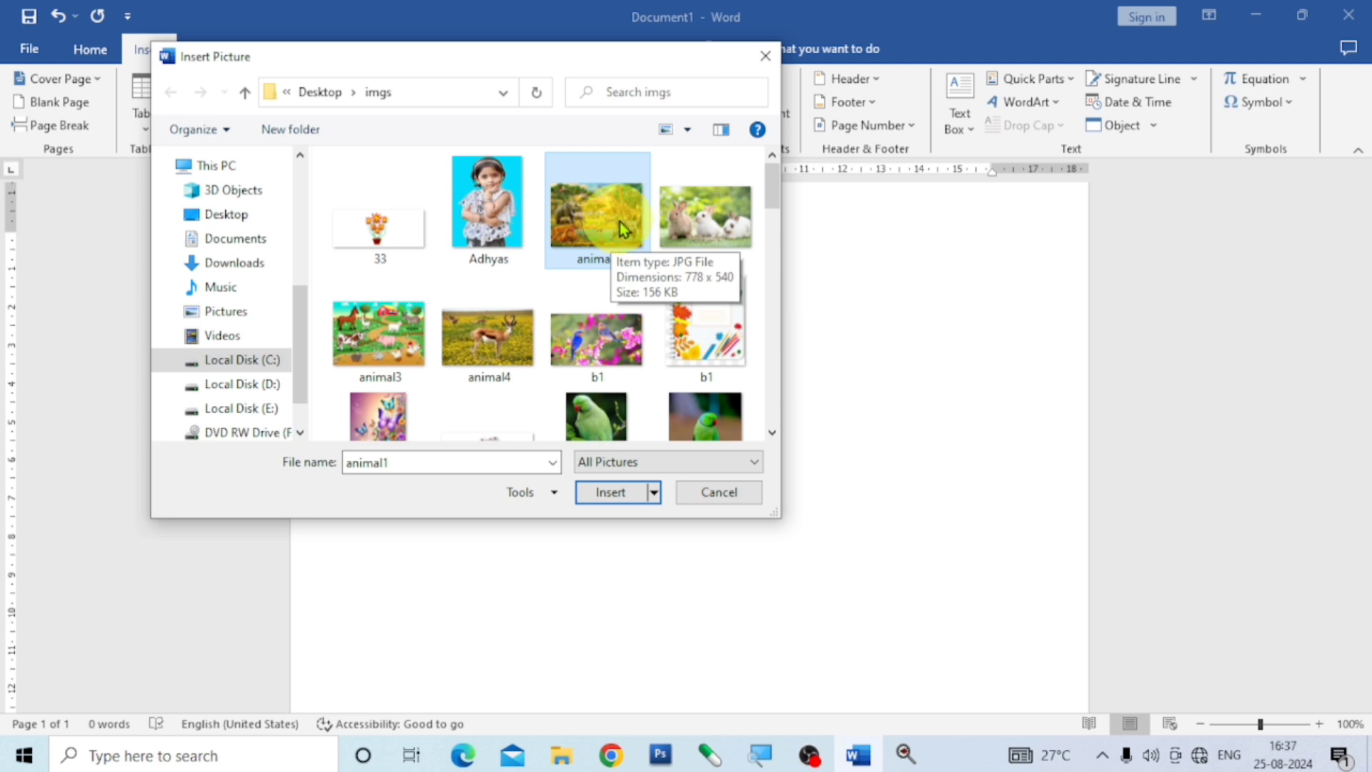
ctrl+click(710, 224)
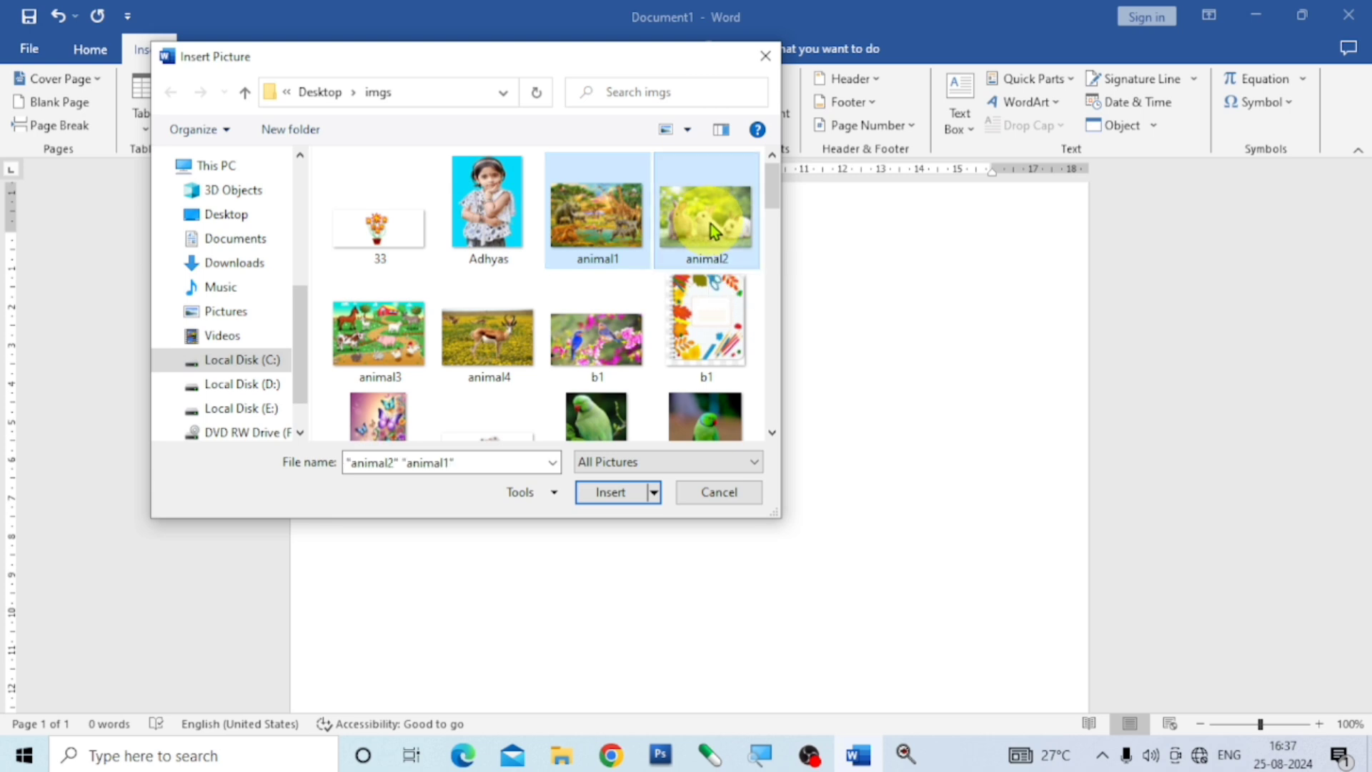
ctrl+click(406, 330)
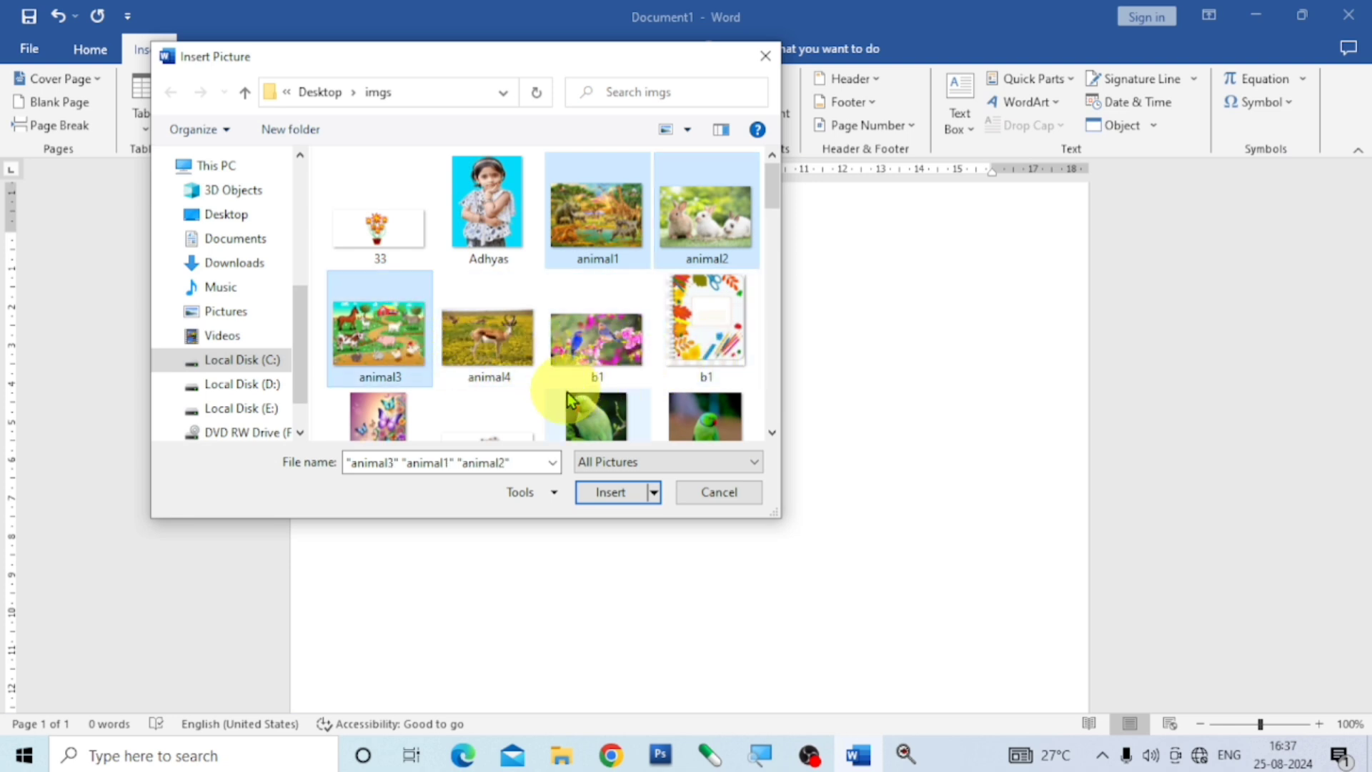
scroll(569, 386, down, 1)
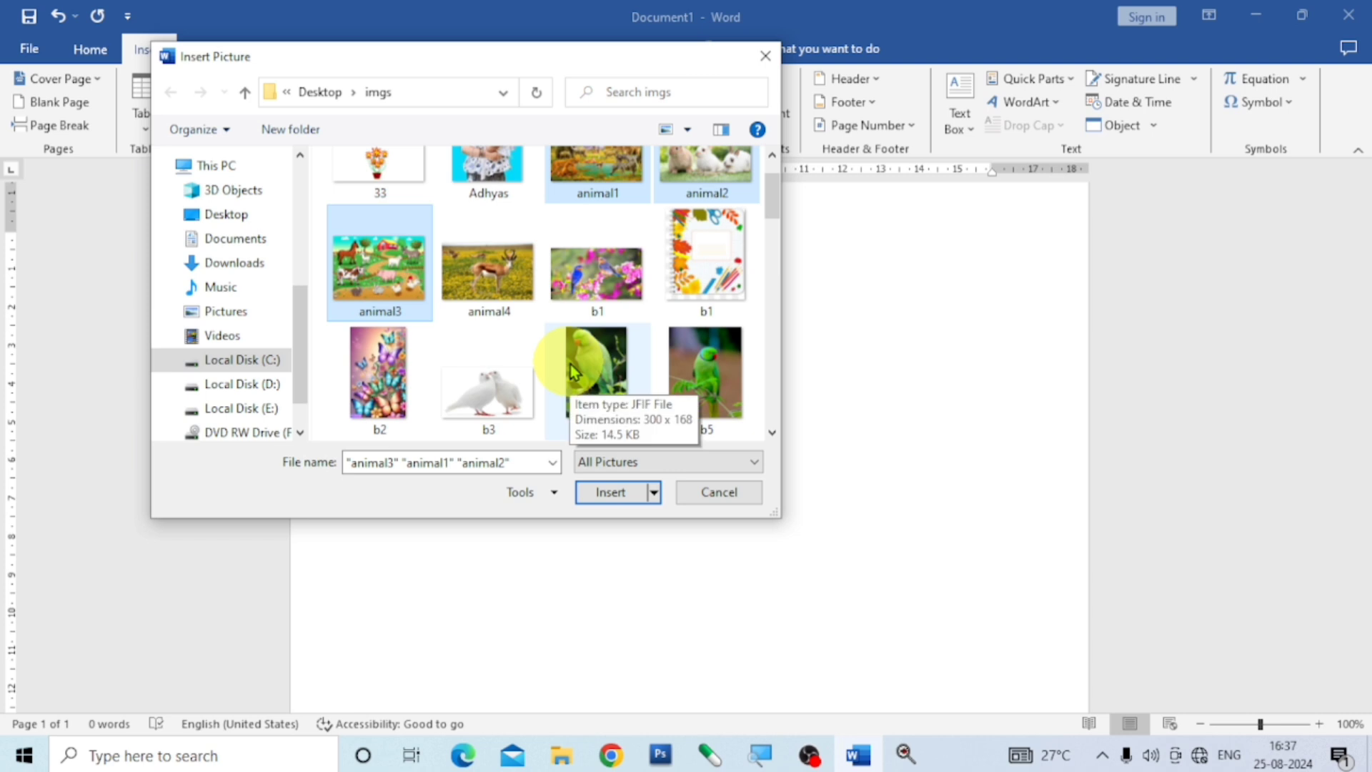
scroll(570, 364, down, 1)
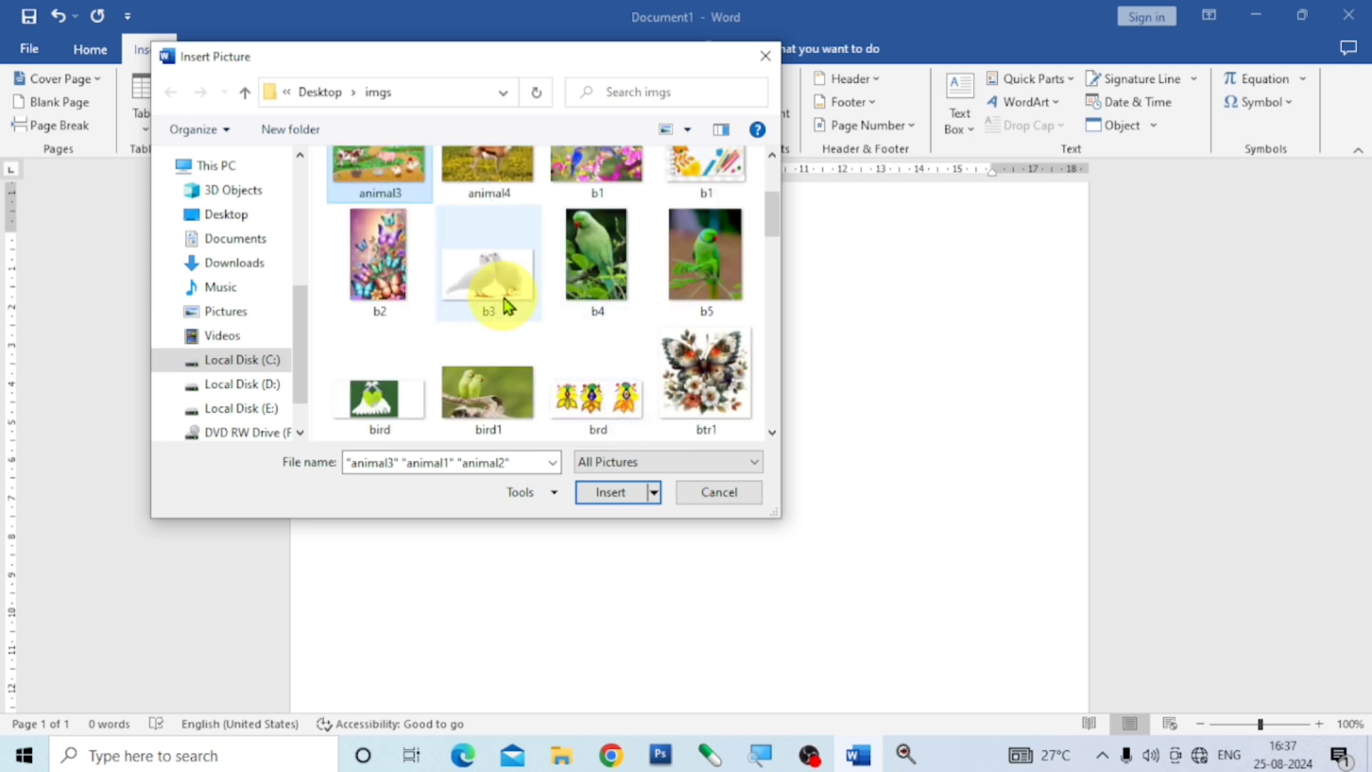
ctrl+click(594, 263)
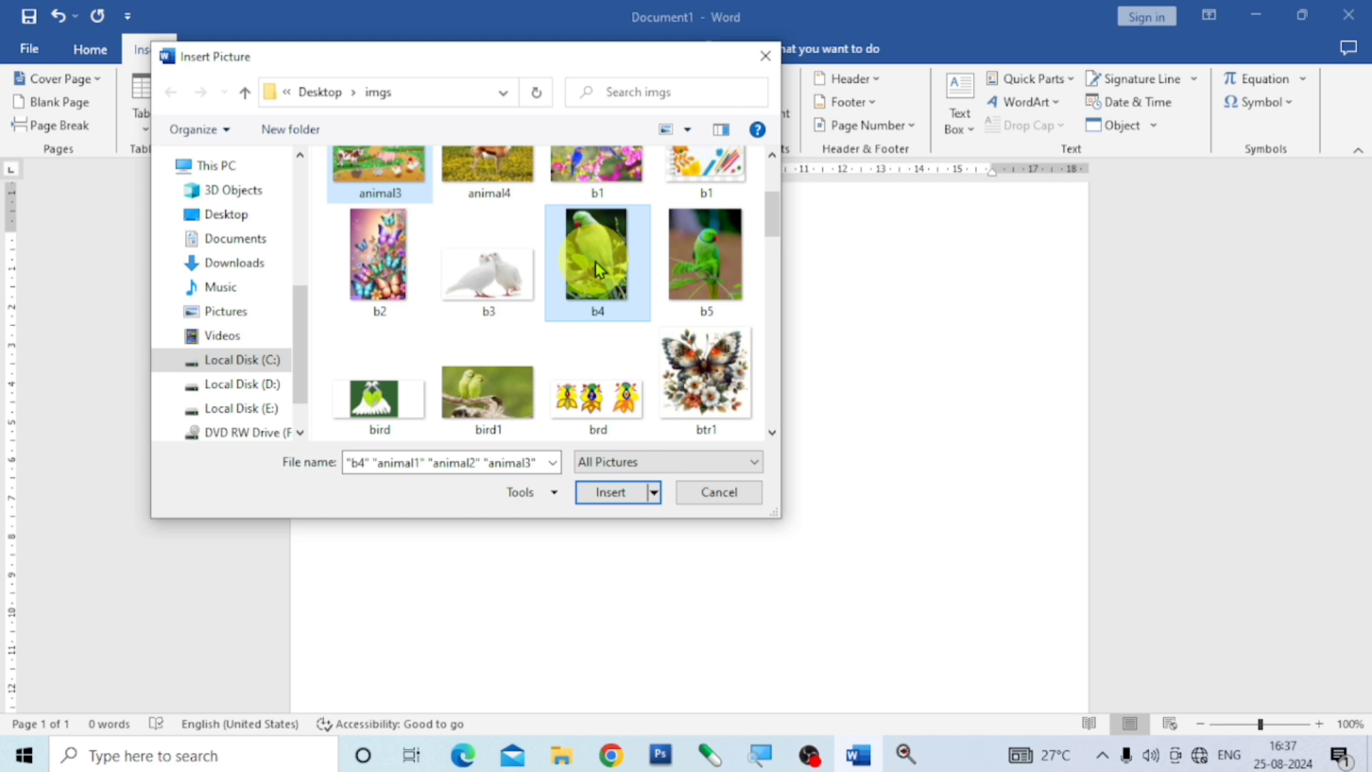
Step: Add btr1, c1 and elp2 to the picture selection and insert all the selected pictures into the document
scroll(590, 285, down, 3)
scroll(585, 285, up, 1)
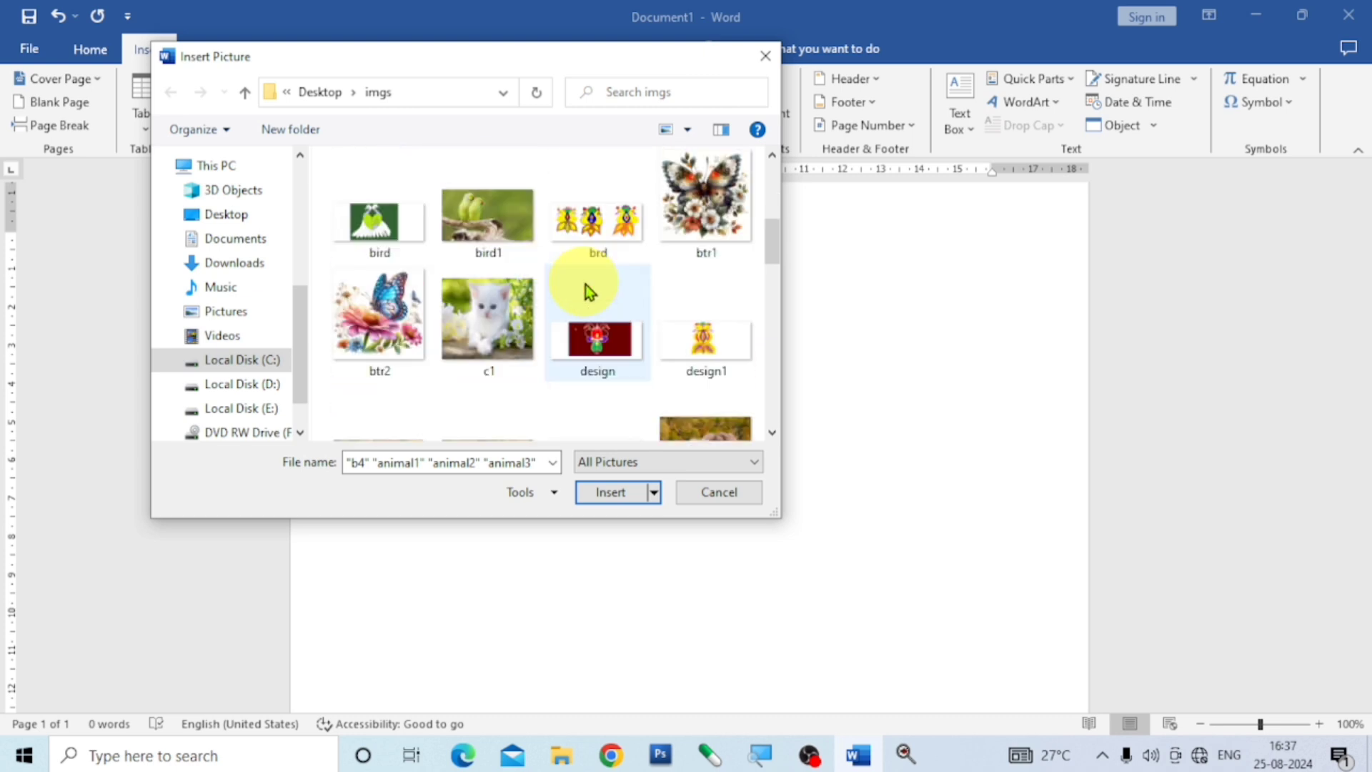
ctrl+click(696, 211)
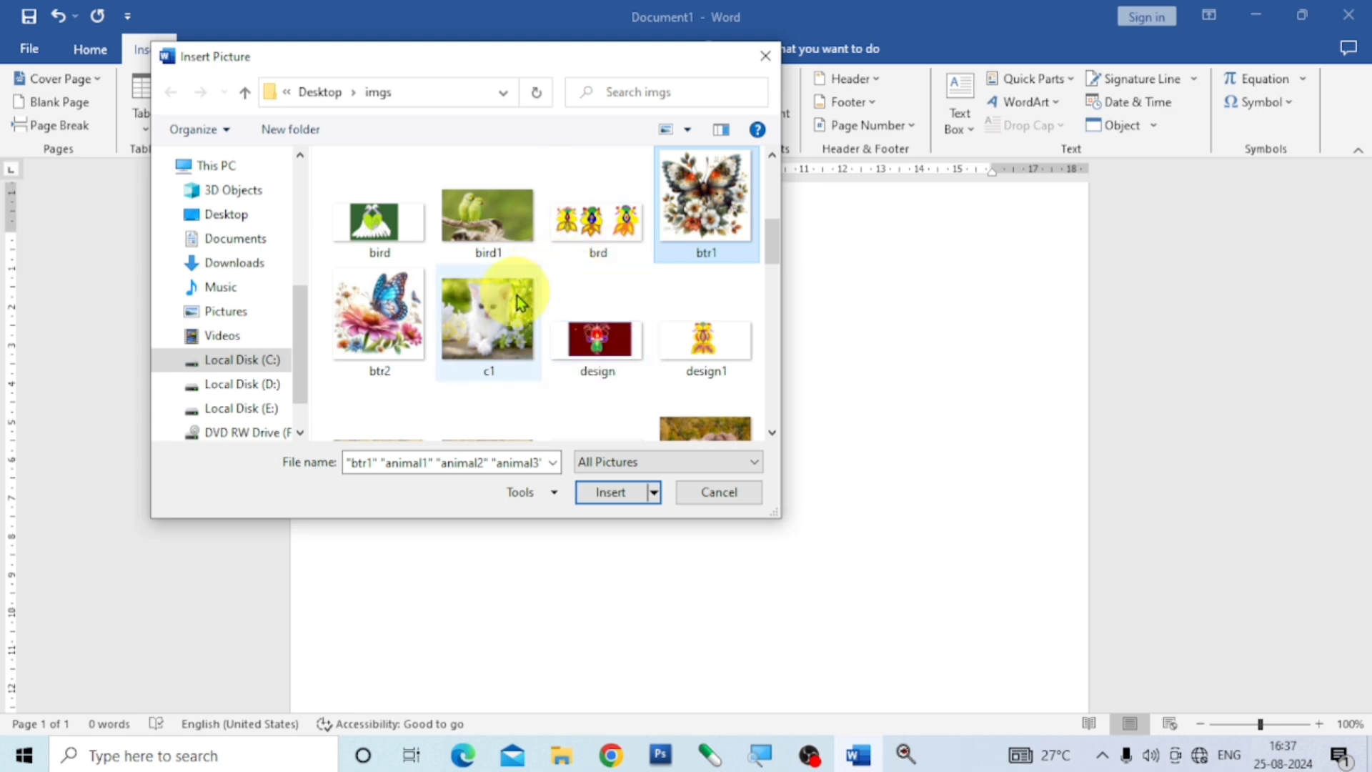
ctrl+click(497, 310)
scroll(530, 305, down, 1)
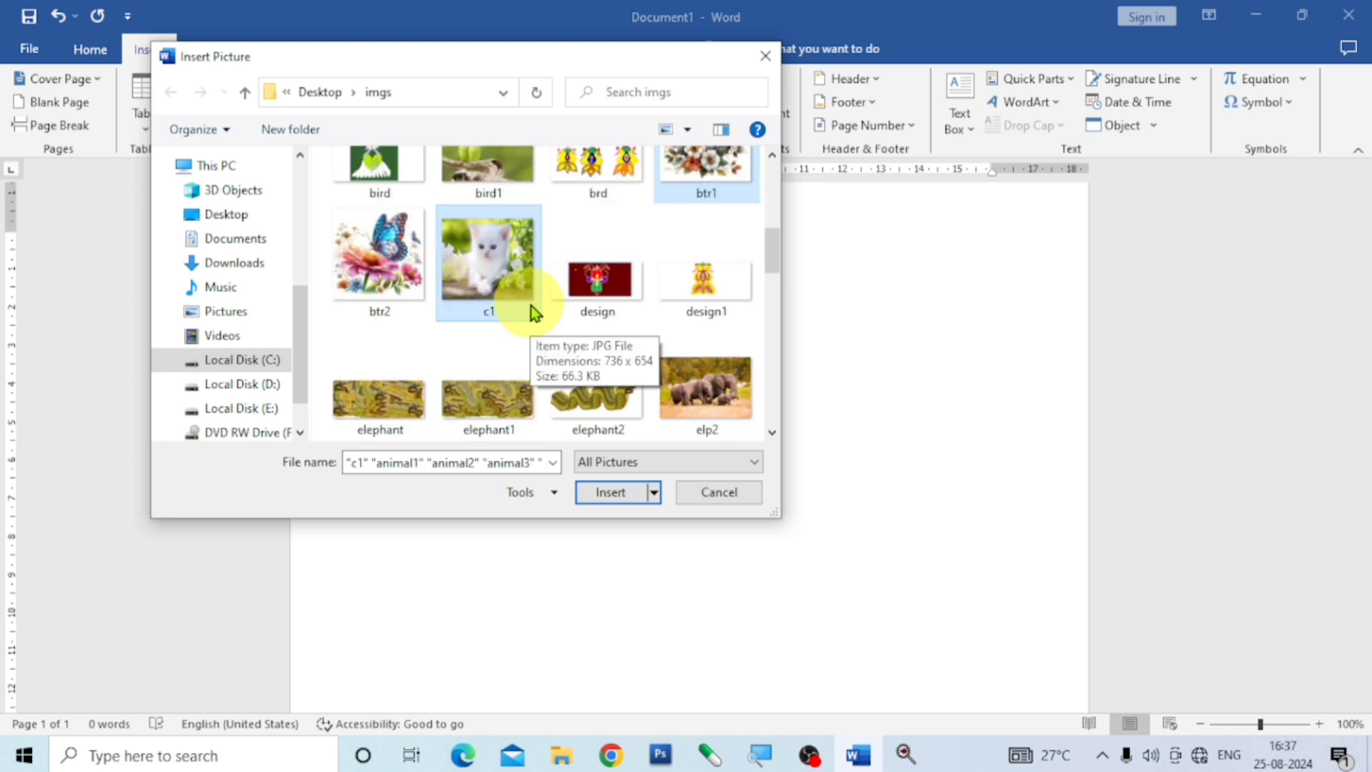
scroll(530, 306, down, 1)
ctrl+click(696, 263)
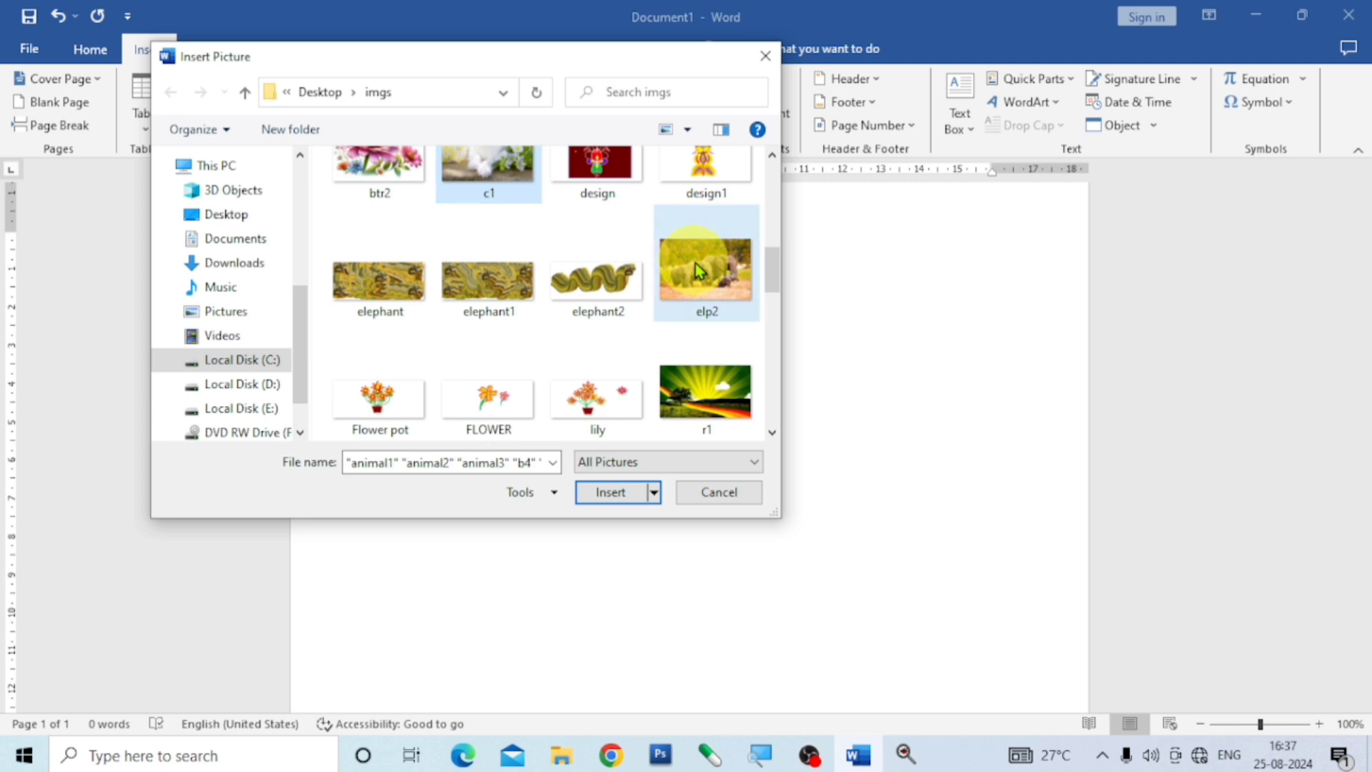
scroll(694, 264, down, 2)
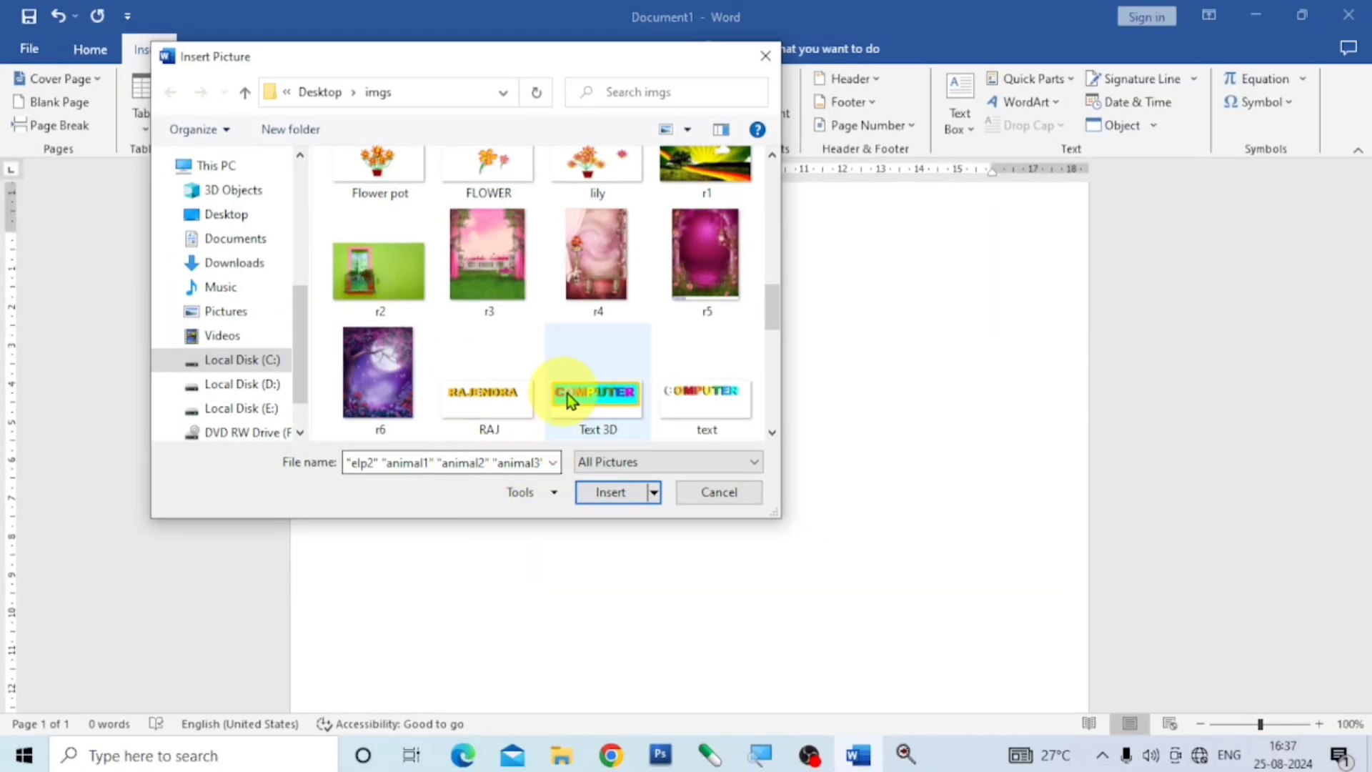
click(612, 494)
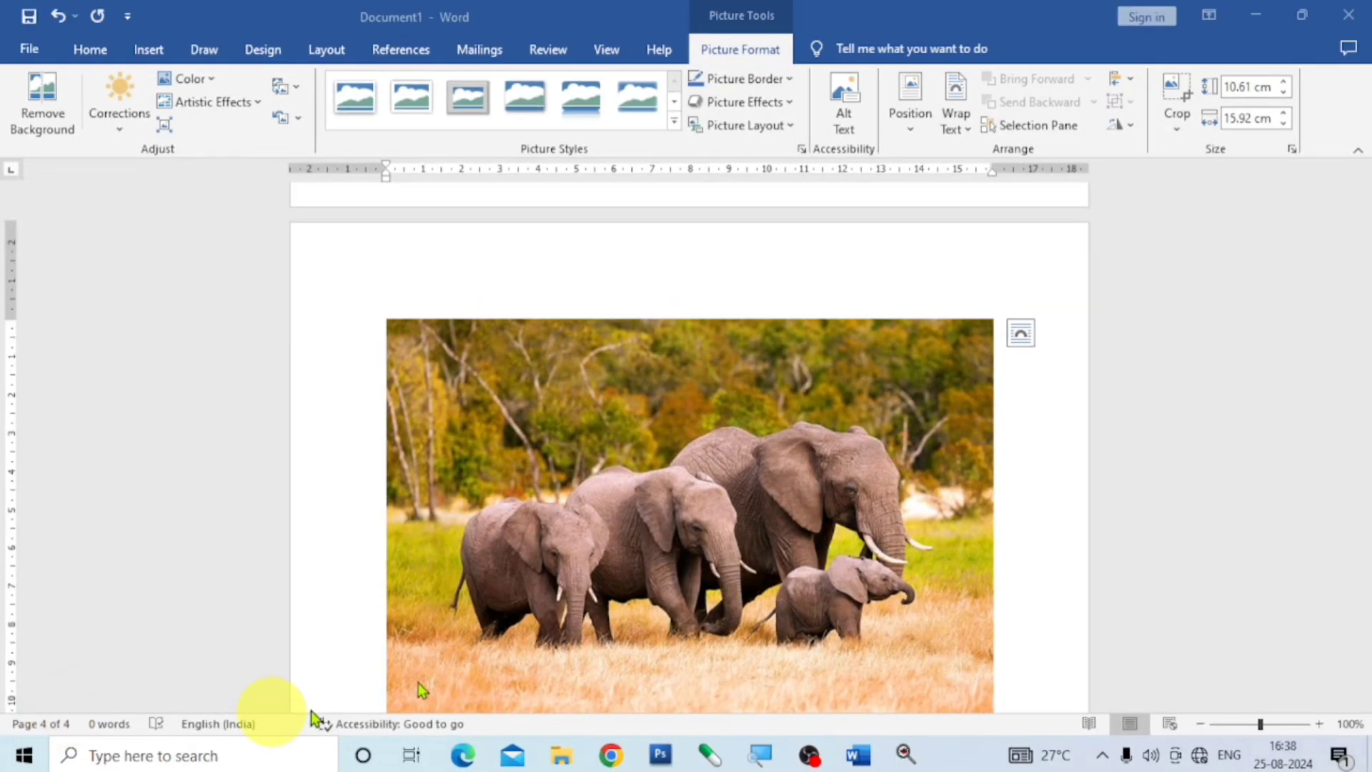
Step: Position the safari animals picture at the page's top centre with text wrapping and shrink it to about 4.59 × 6.62 cm
scroll(770, 514, up, 15)
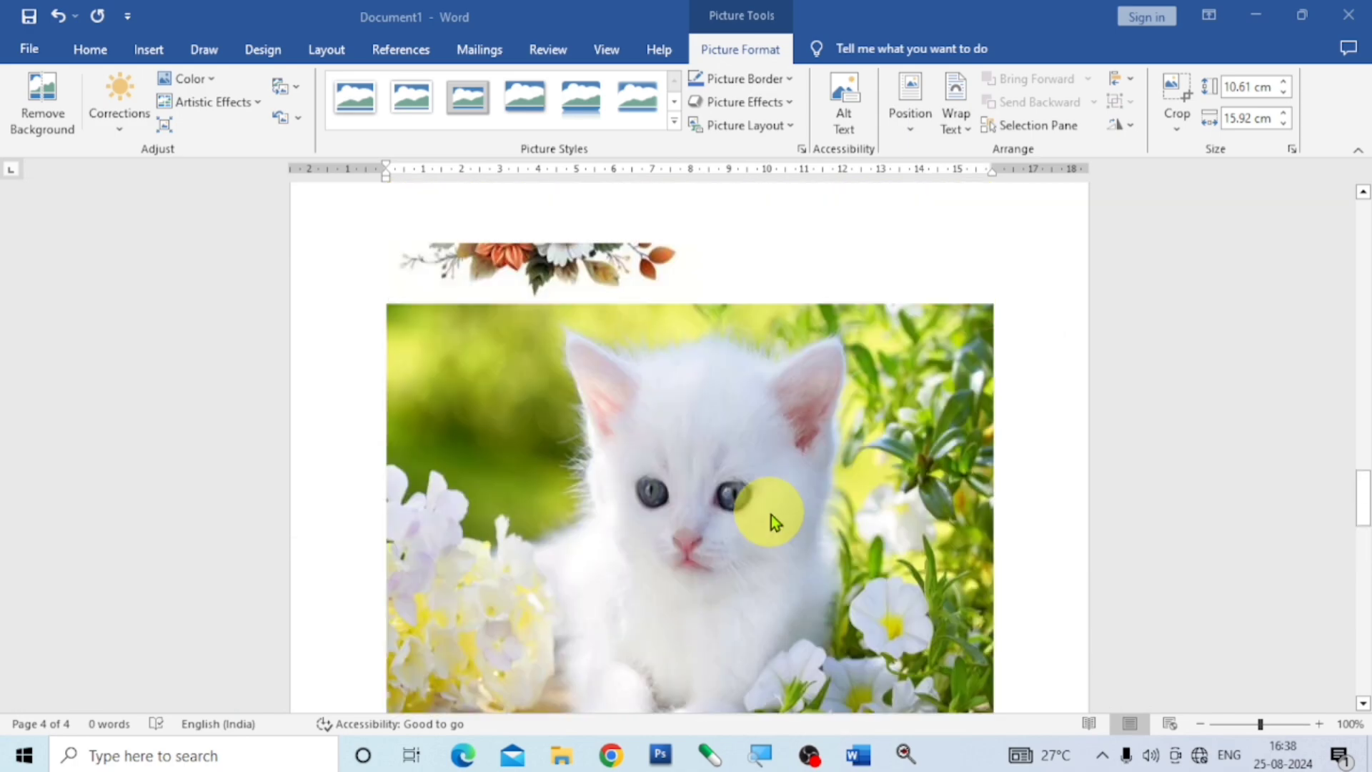
scroll(770, 514, up, 15)
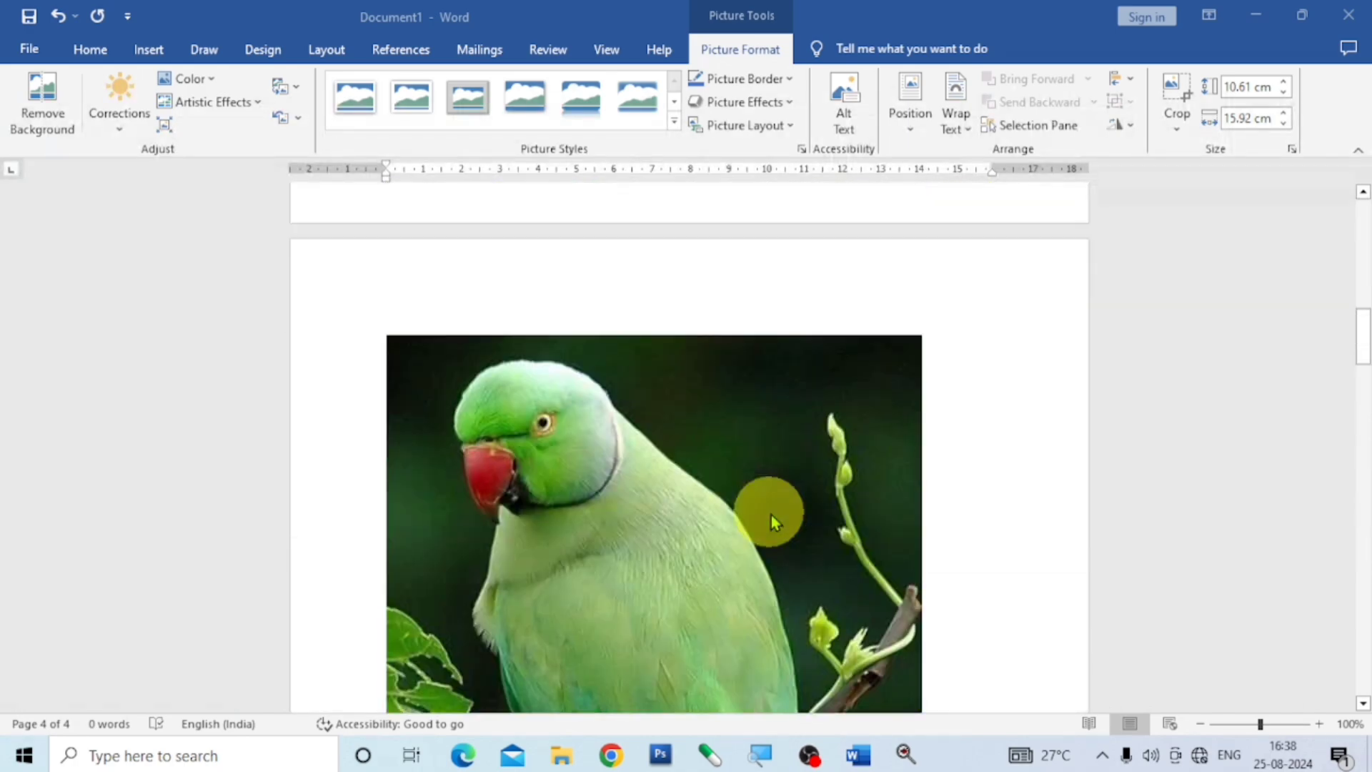
scroll(770, 515, down, 15)
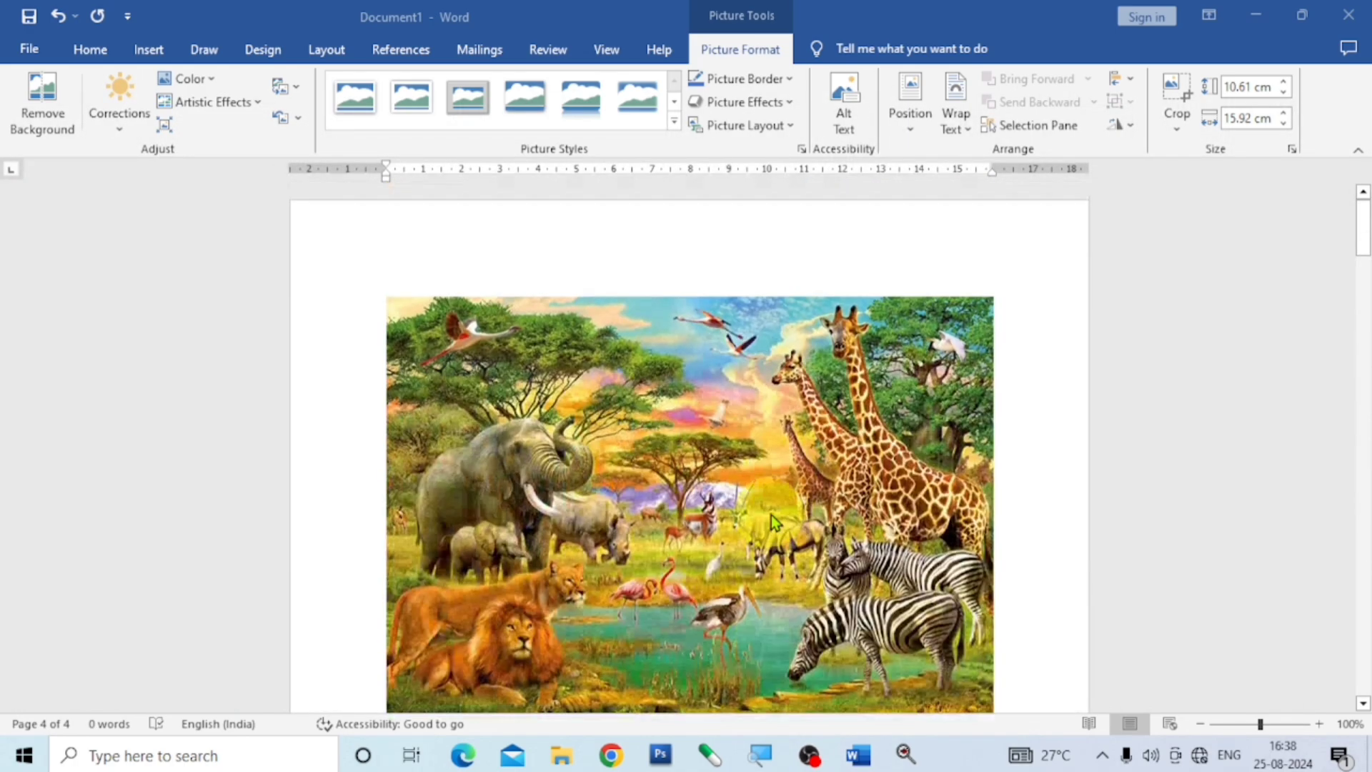
click(633, 381)
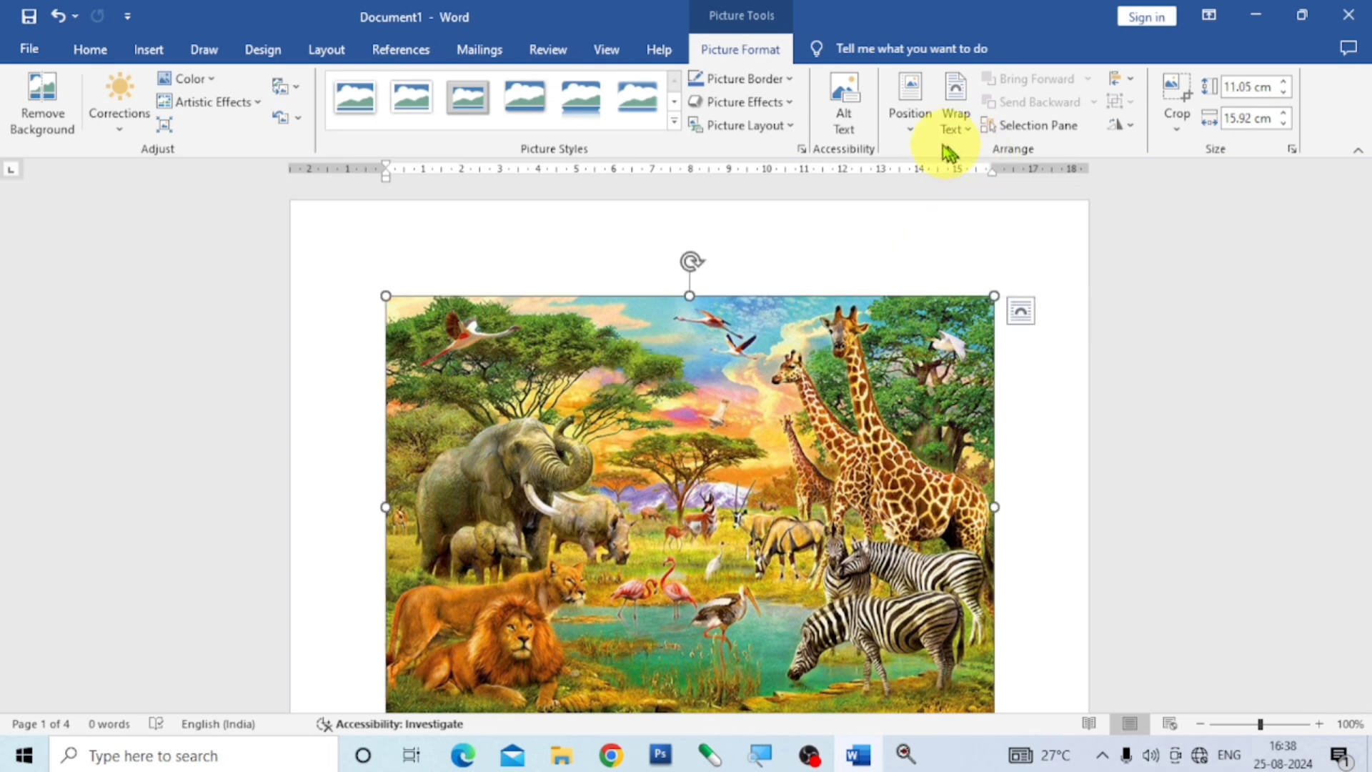
click(904, 130)
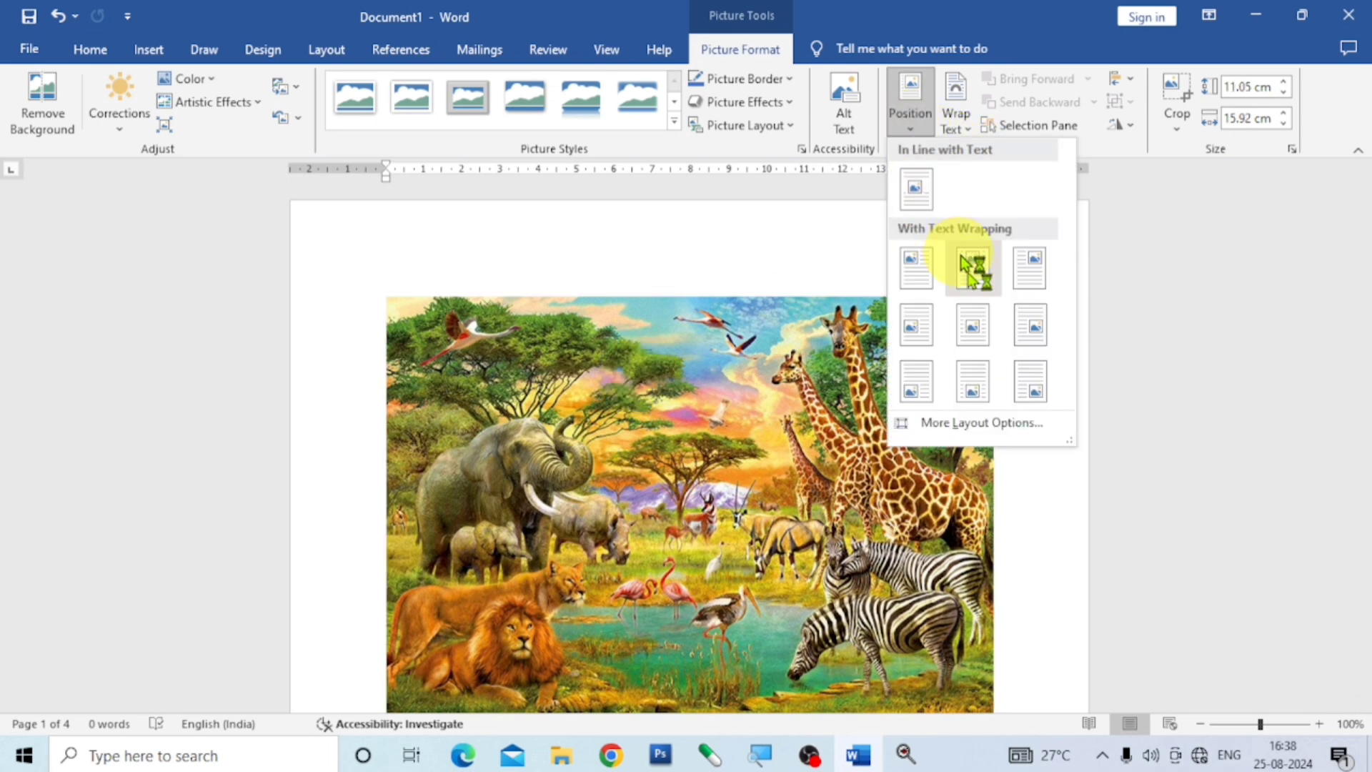
click(974, 275)
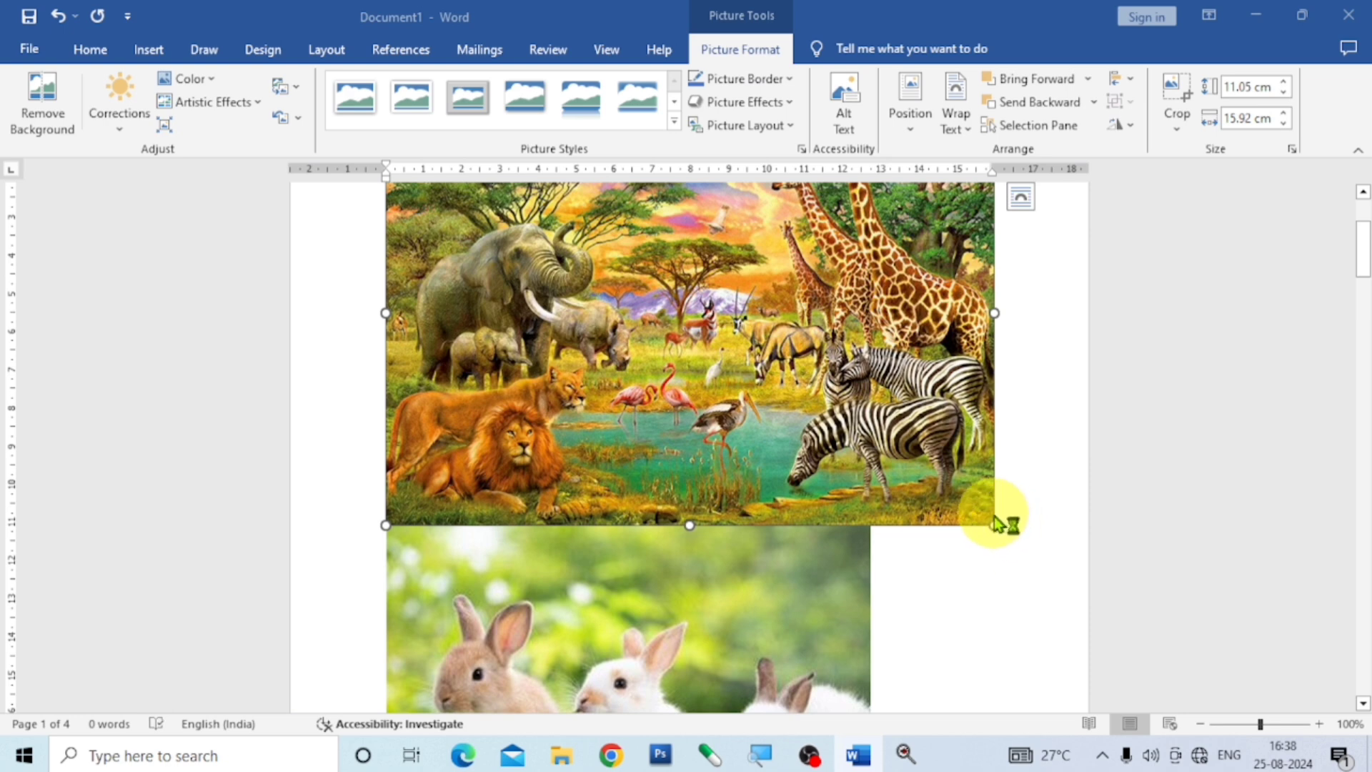
drag(990, 526, 639, 198)
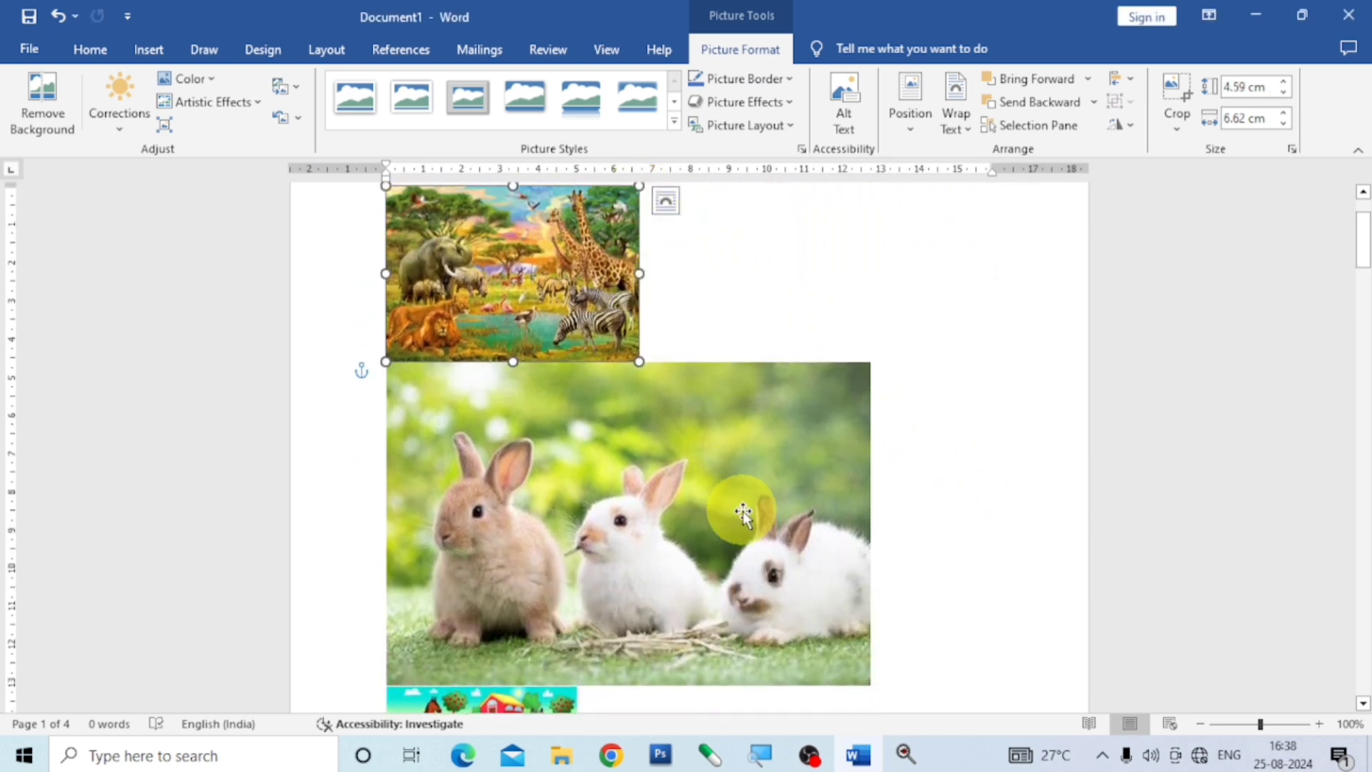
Step: Position the rabbits picture at the page's top centre with text wrapping and shrink it to about 3.62 × 5.42 cm
click(723, 512)
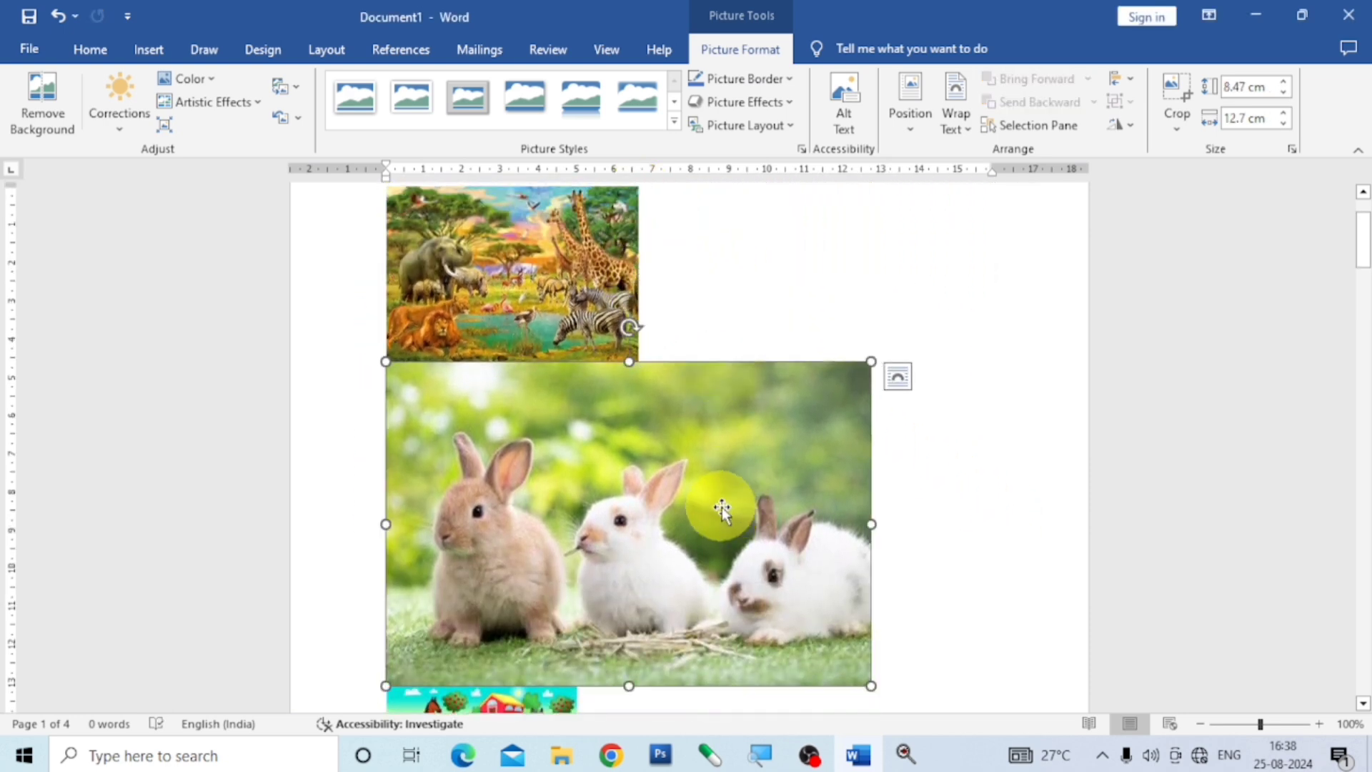
click(916, 132)
click(973, 281)
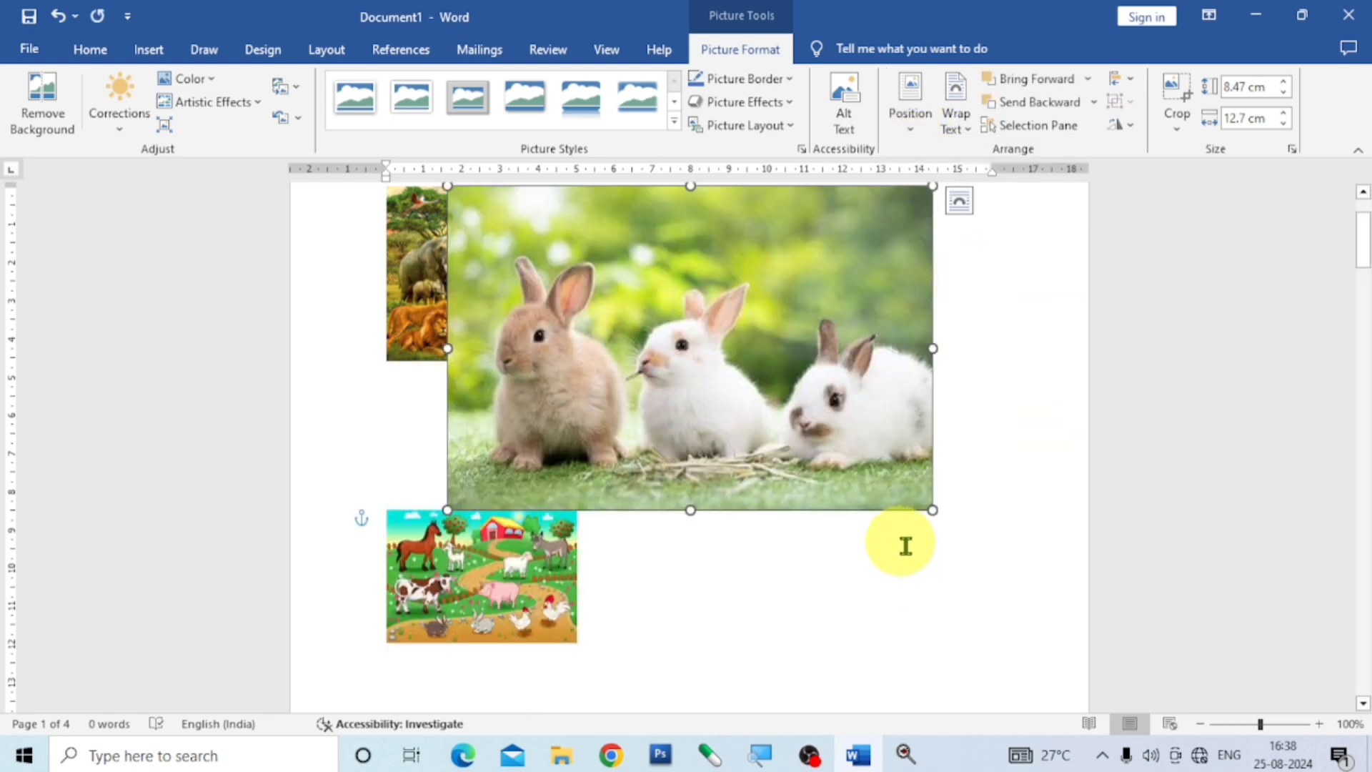
drag(932, 511, 655, 325)
Step: Position the farm animals picture at the page's top centre with text wrapping
click(734, 255)
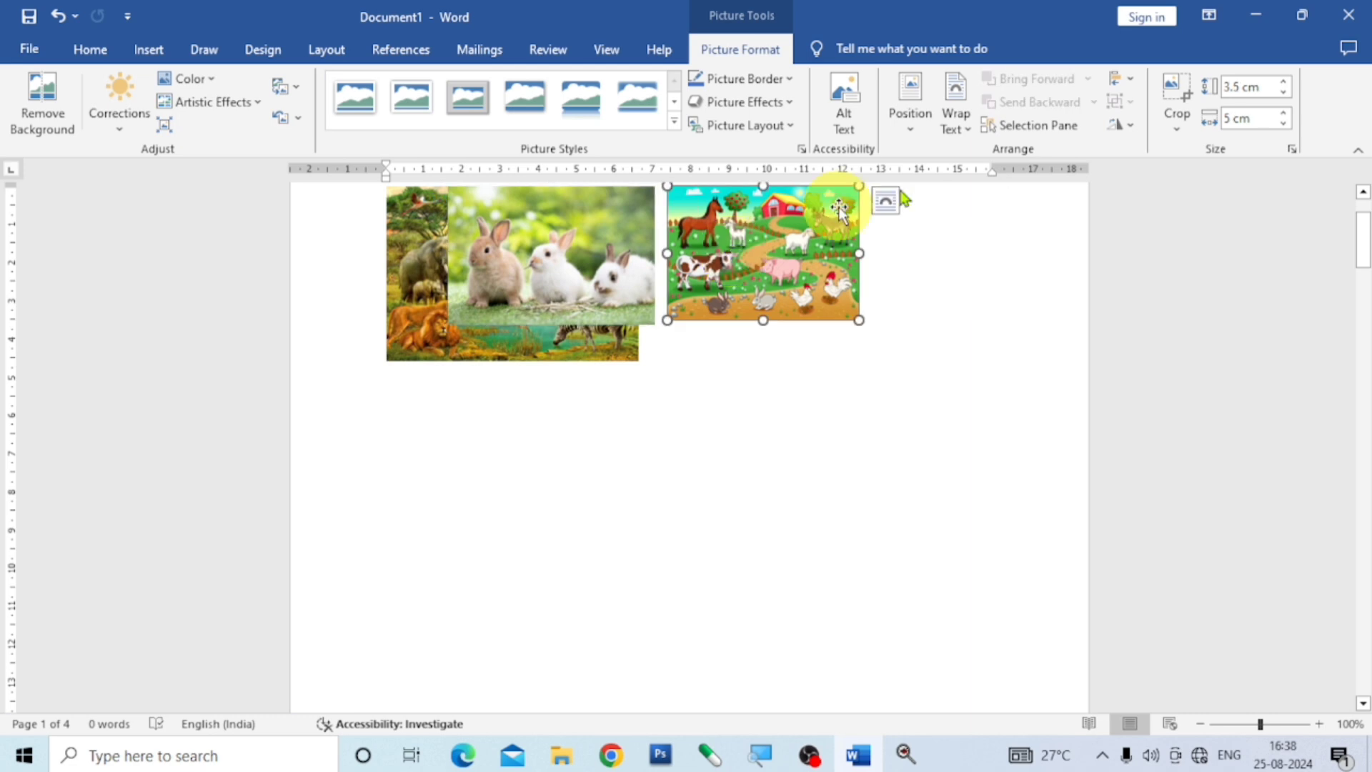
click(921, 118)
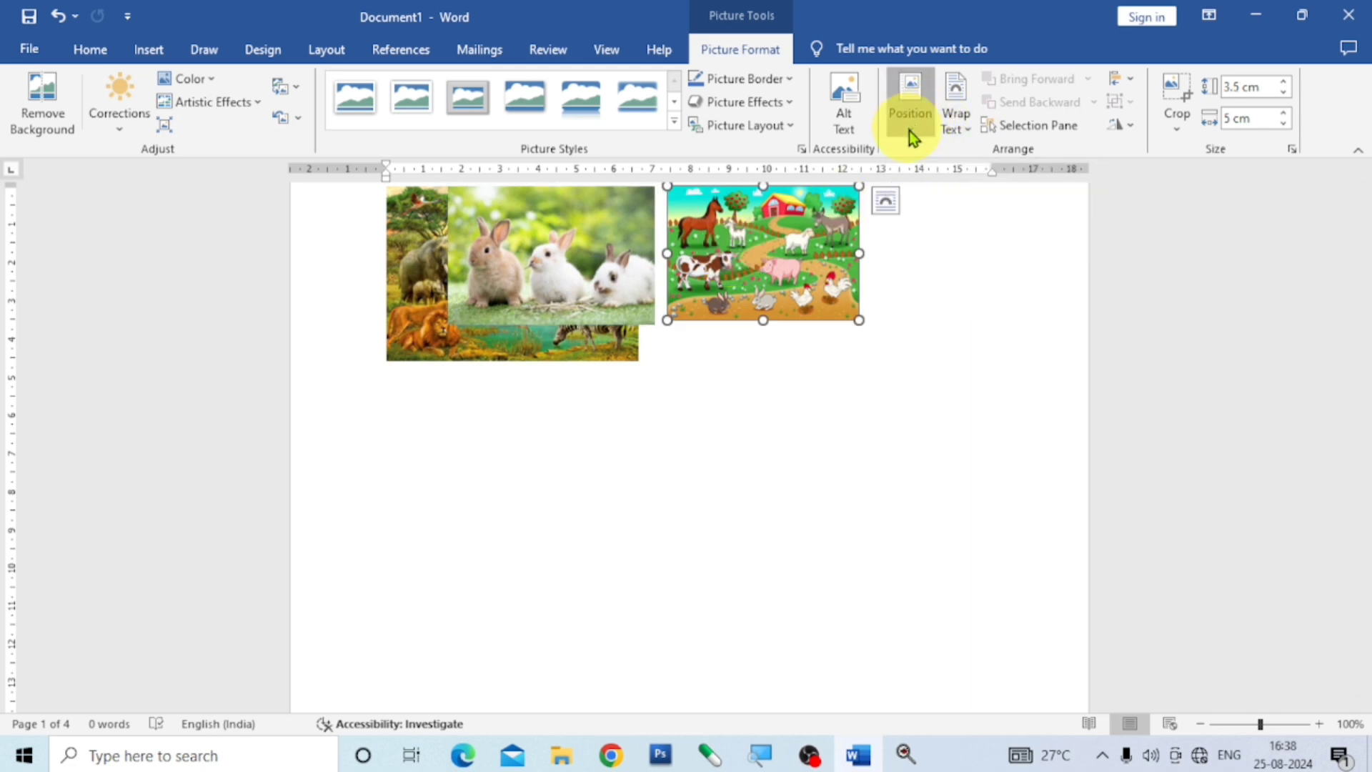
click(908, 130)
click(970, 277)
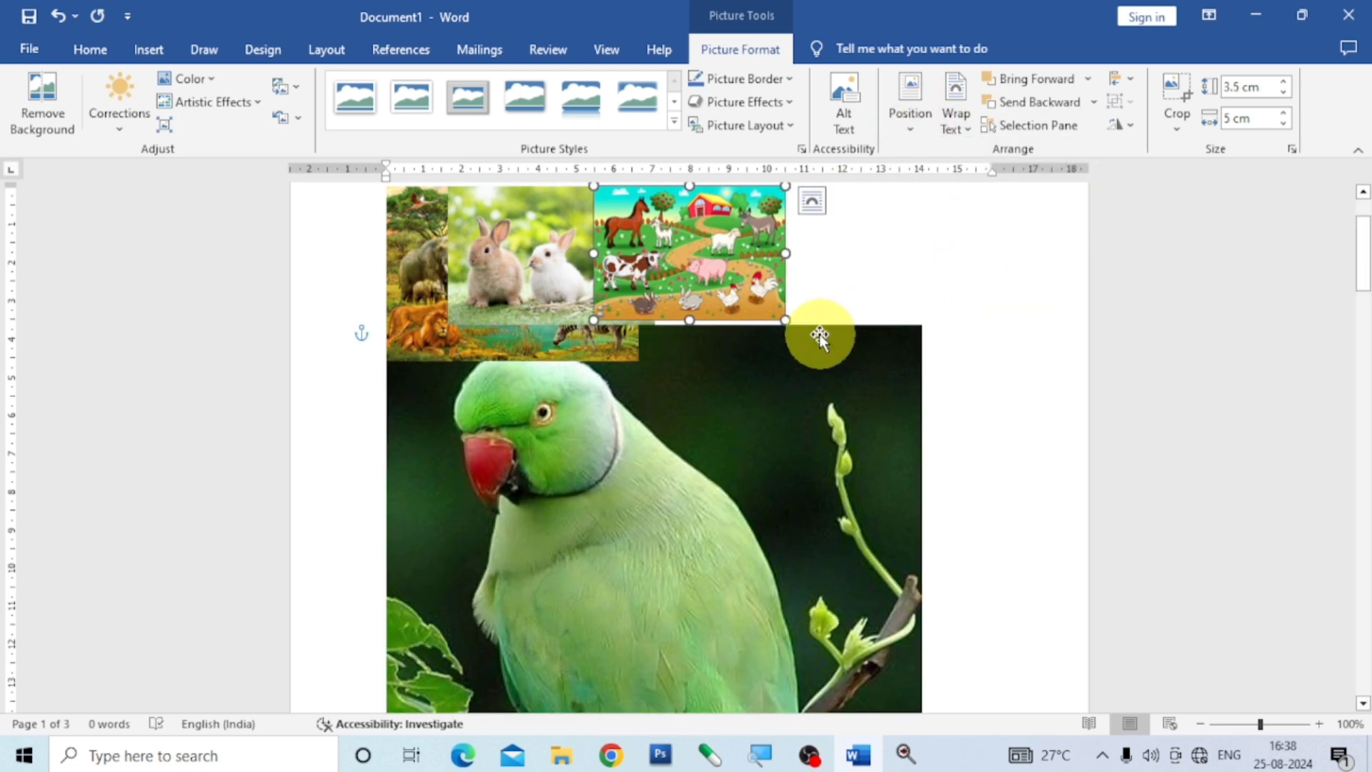
Step: Arrange the rabbits and farm animals pictures in one row beside the safari picture, with the farm picture last
drag(720, 277, 923, 277)
click(505, 229)
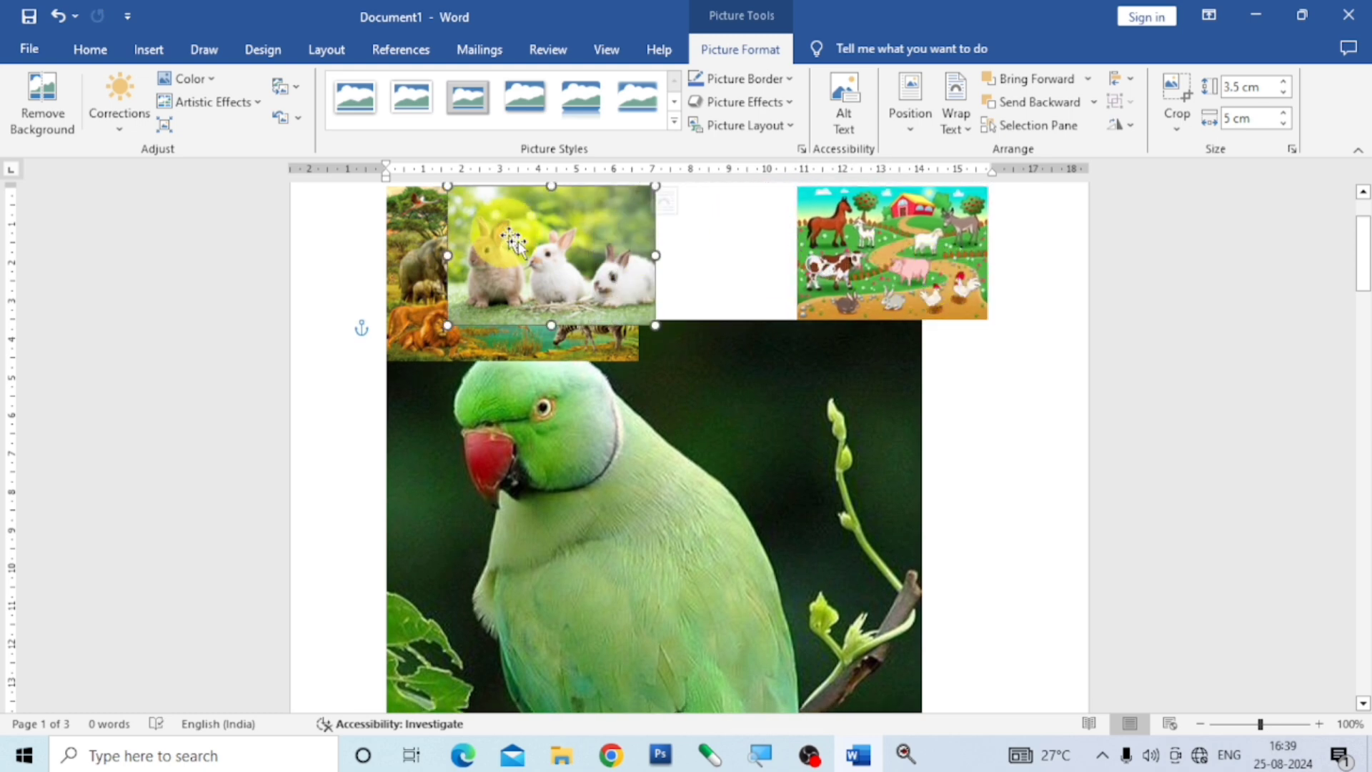
drag(551, 239, 969, 264)
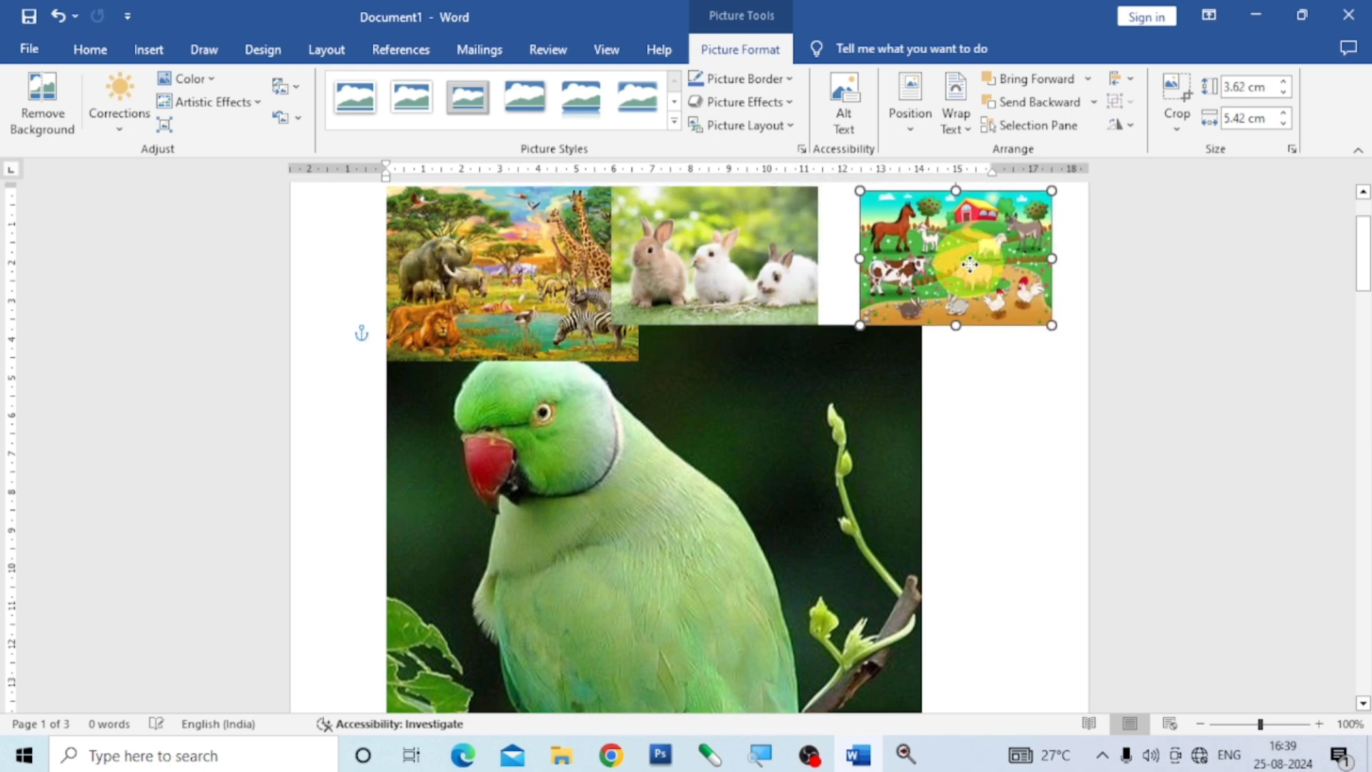
click(791, 267)
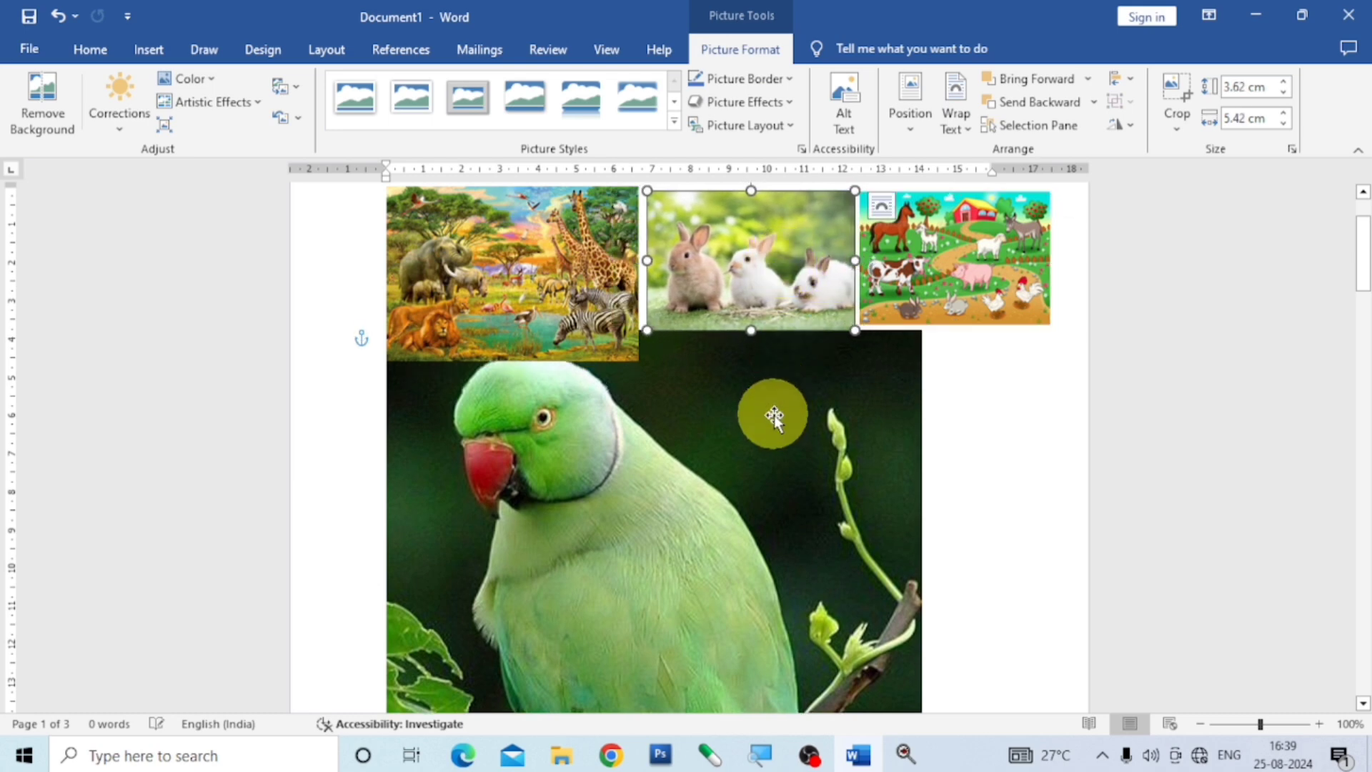
Step: Position the parrot picture at the page's top centre with text wrapping and shrink it to about 9.6 × 6.38 cm
click(750, 459)
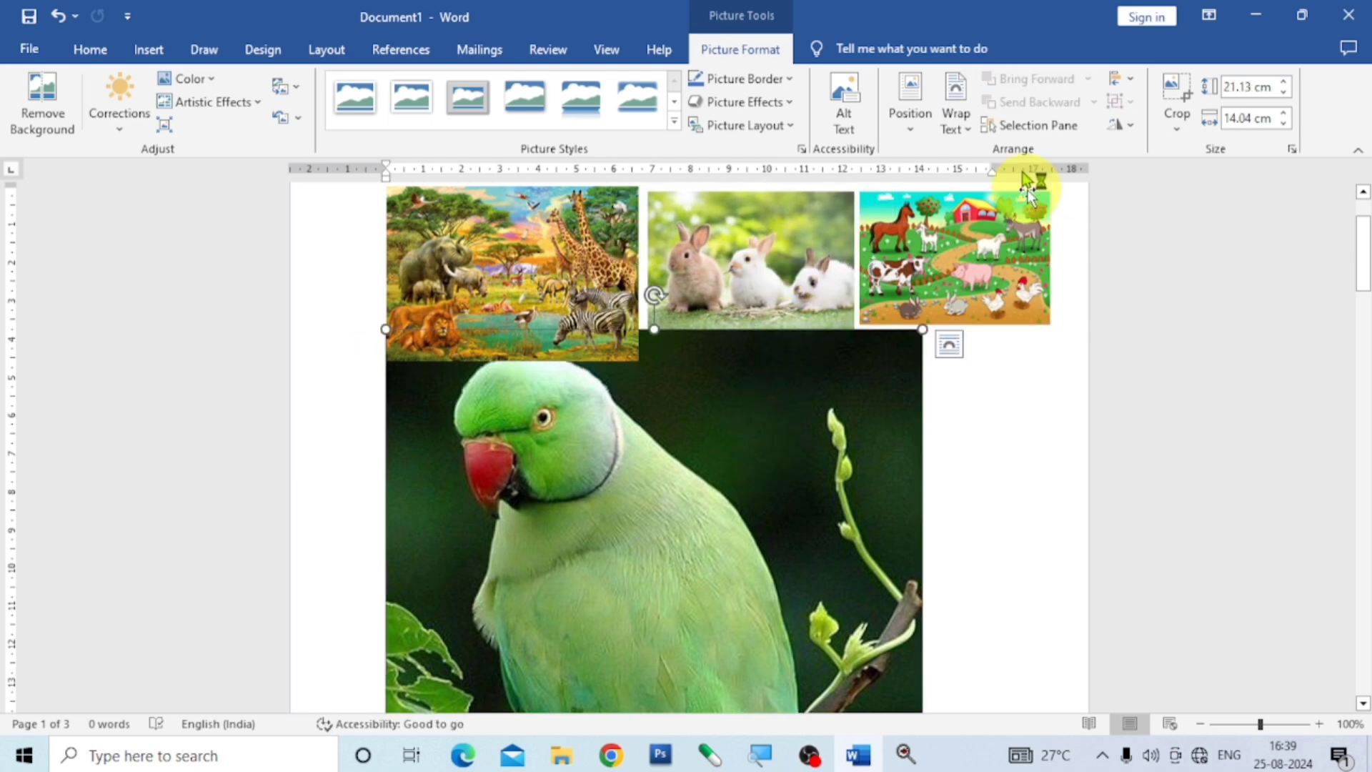
click(912, 129)
click(973, 270)
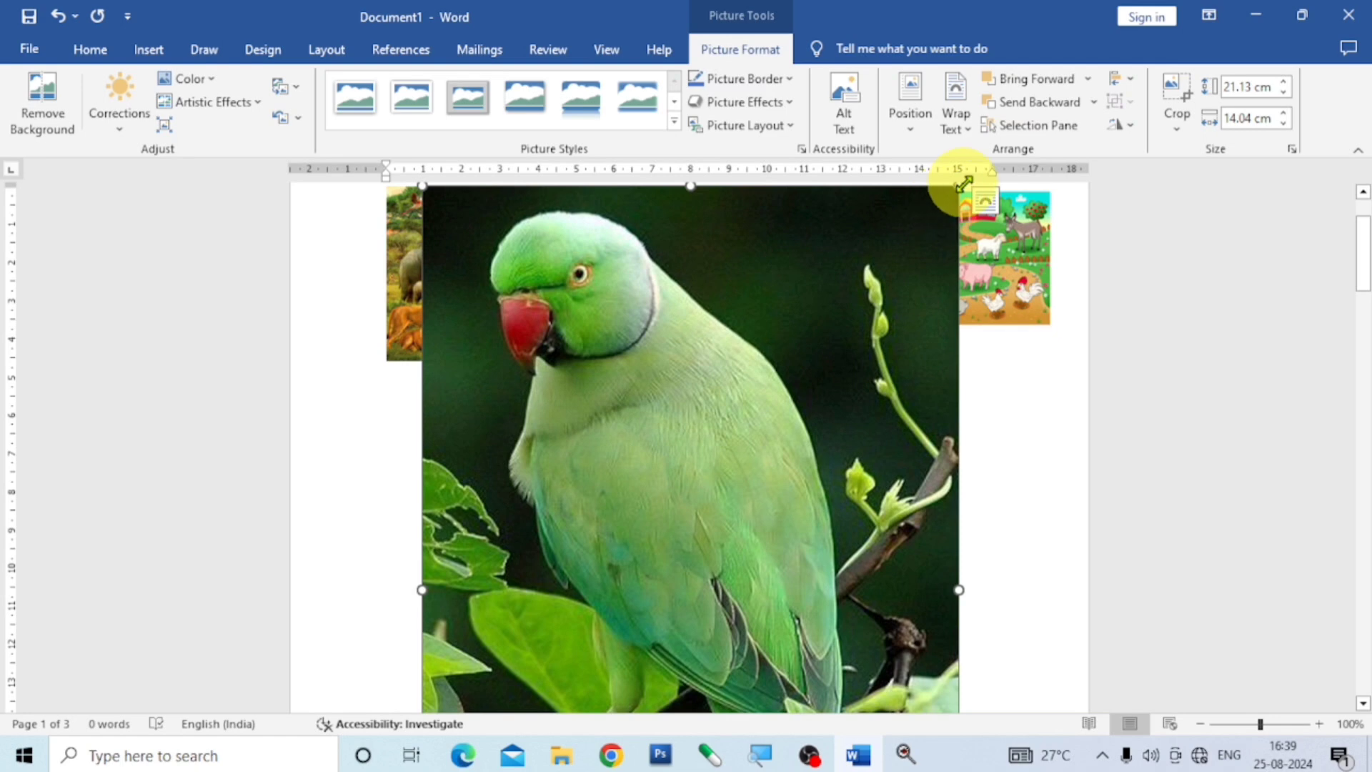
drag(962, 184, 529, 627)
scroll(582, 545, down, 5)
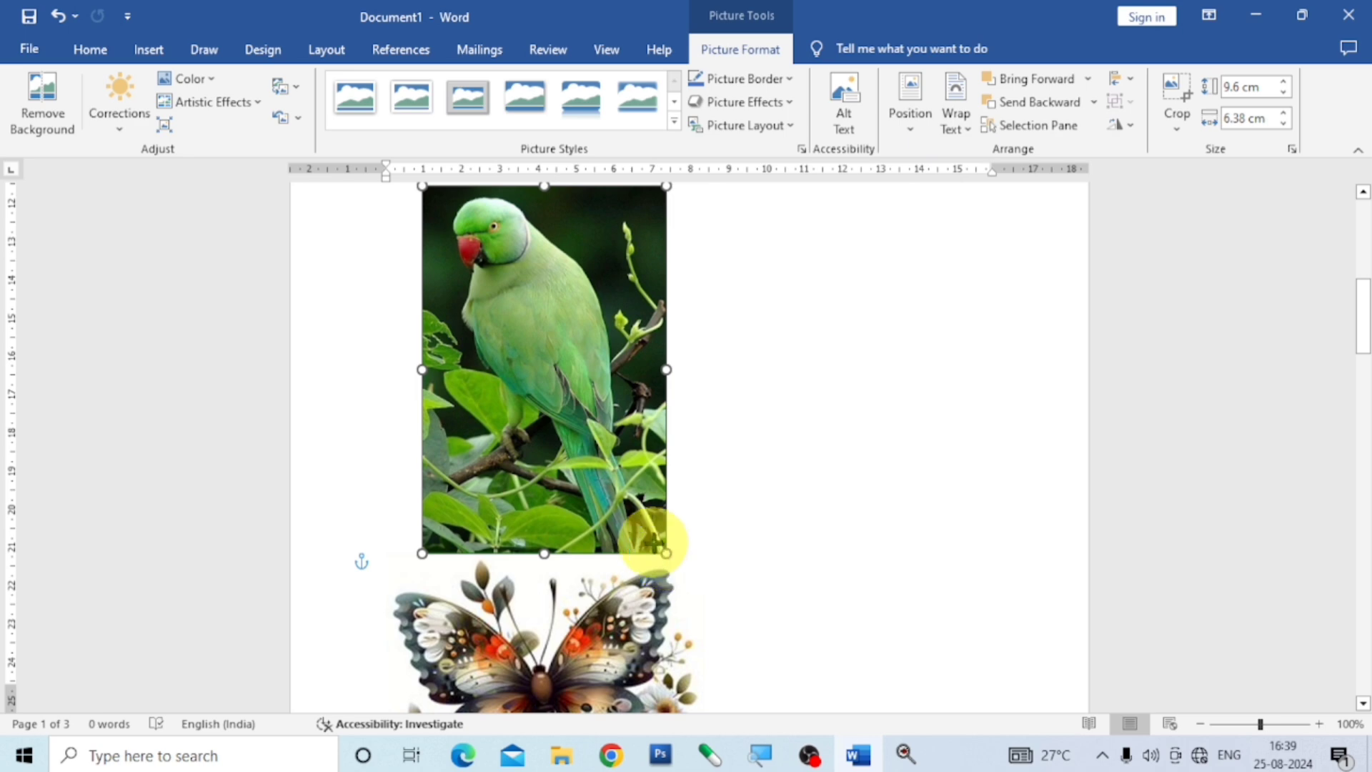
Step: Shrink the parrot picture further, to about 3.7 × 2.46 cm
drag(658, 545, 518, 302)
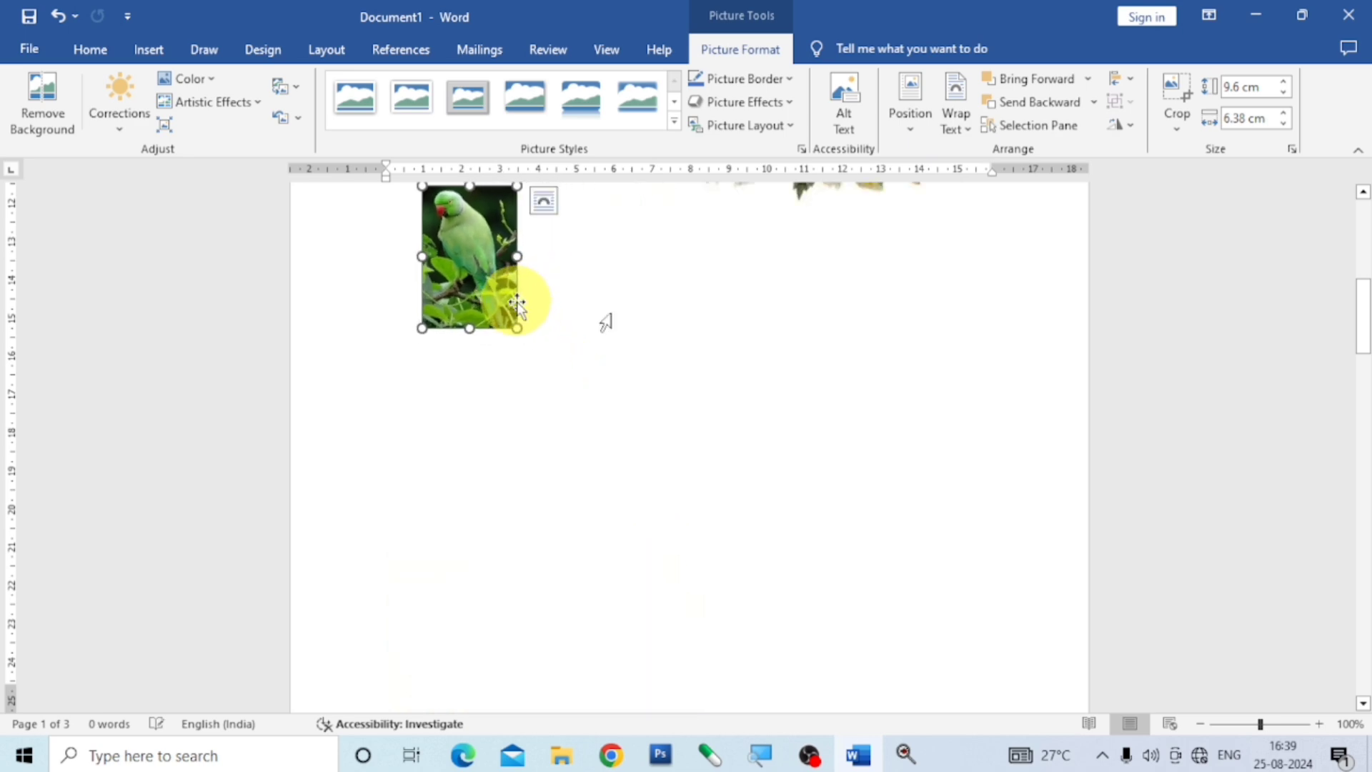
scroll(858, 428, up, 5)
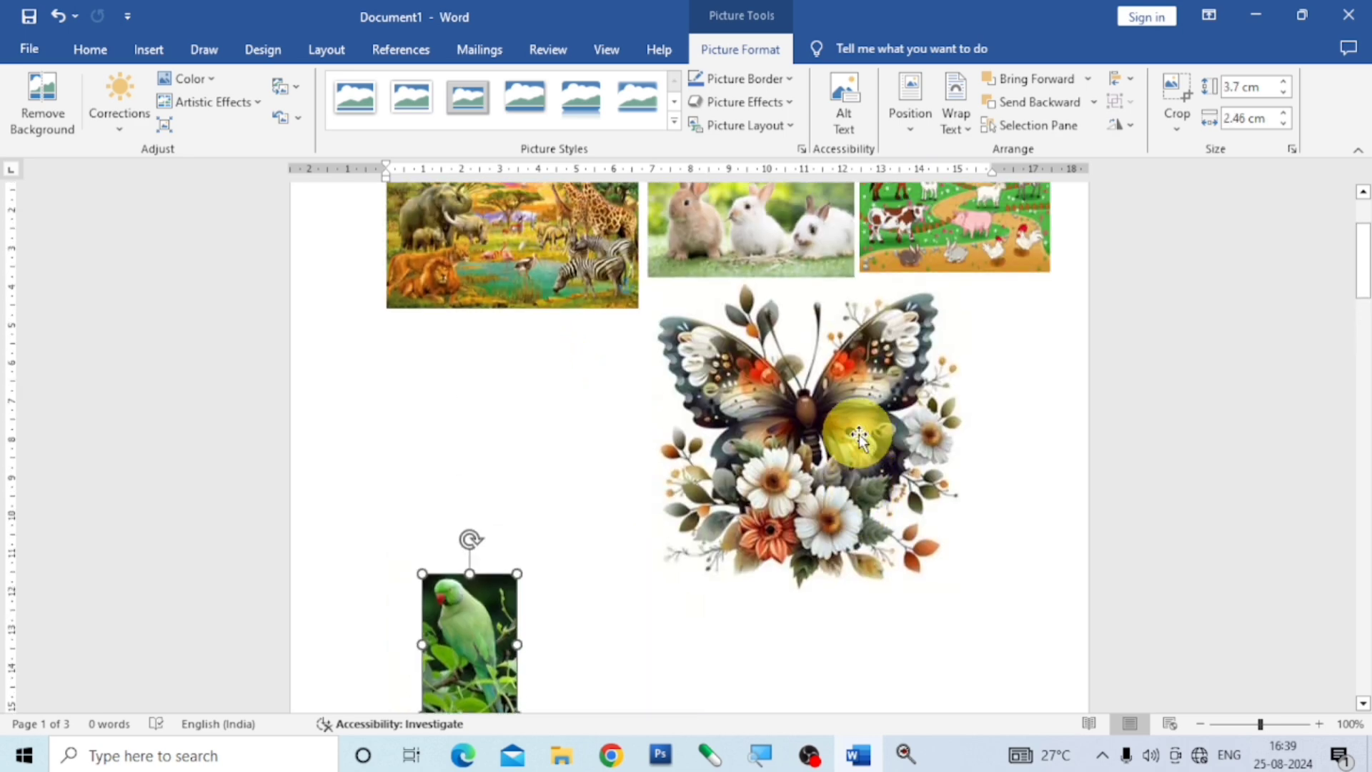
Step: Position the butterfly picture at the page's top centre with text wrapping and shrink it proportionally to a little over half its width
click(868, 437)
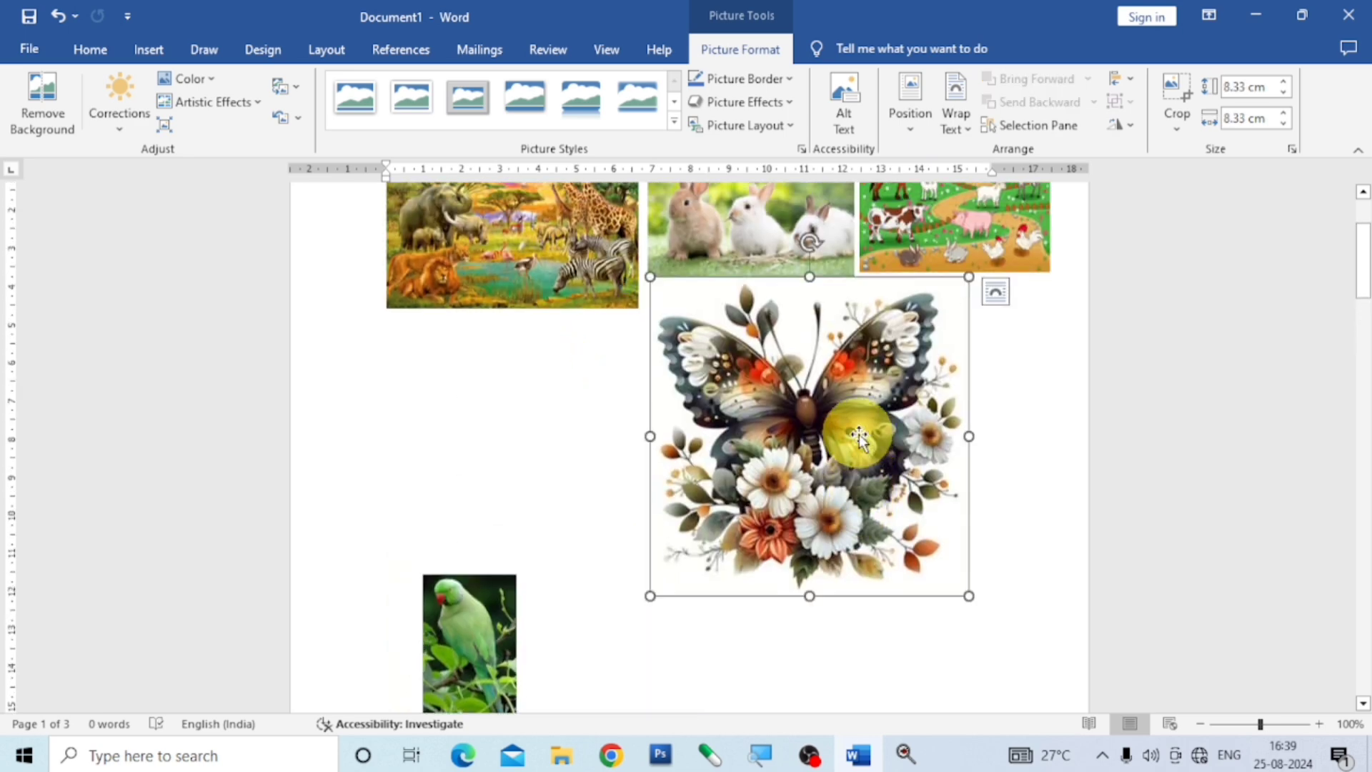
click(922, 131)
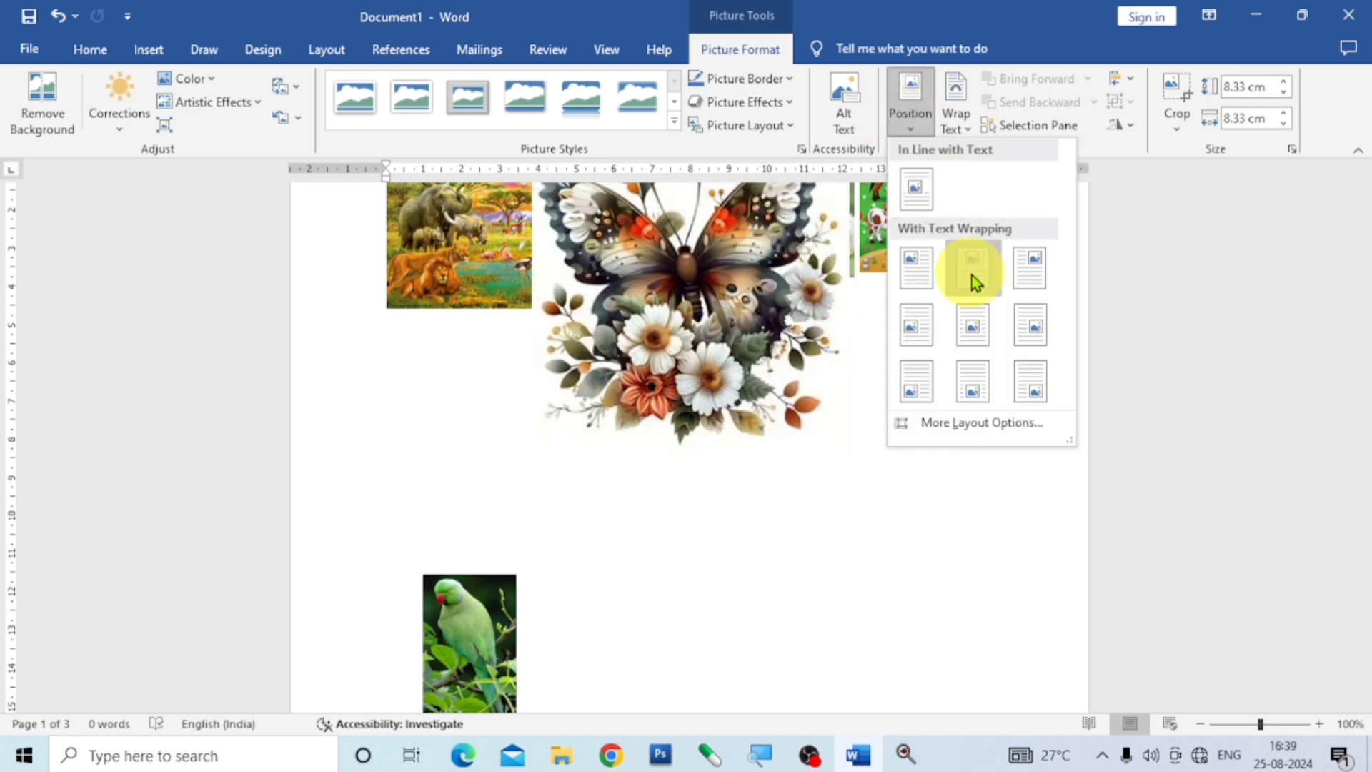
click(971, 276)
drag(851, 453, 714, 272)
Step: Arrange the butterfly and parrot pictures side by side in a second row, with the butterfly below the safari picture
drag(655, 235, 535, 430)
click(478, 669)
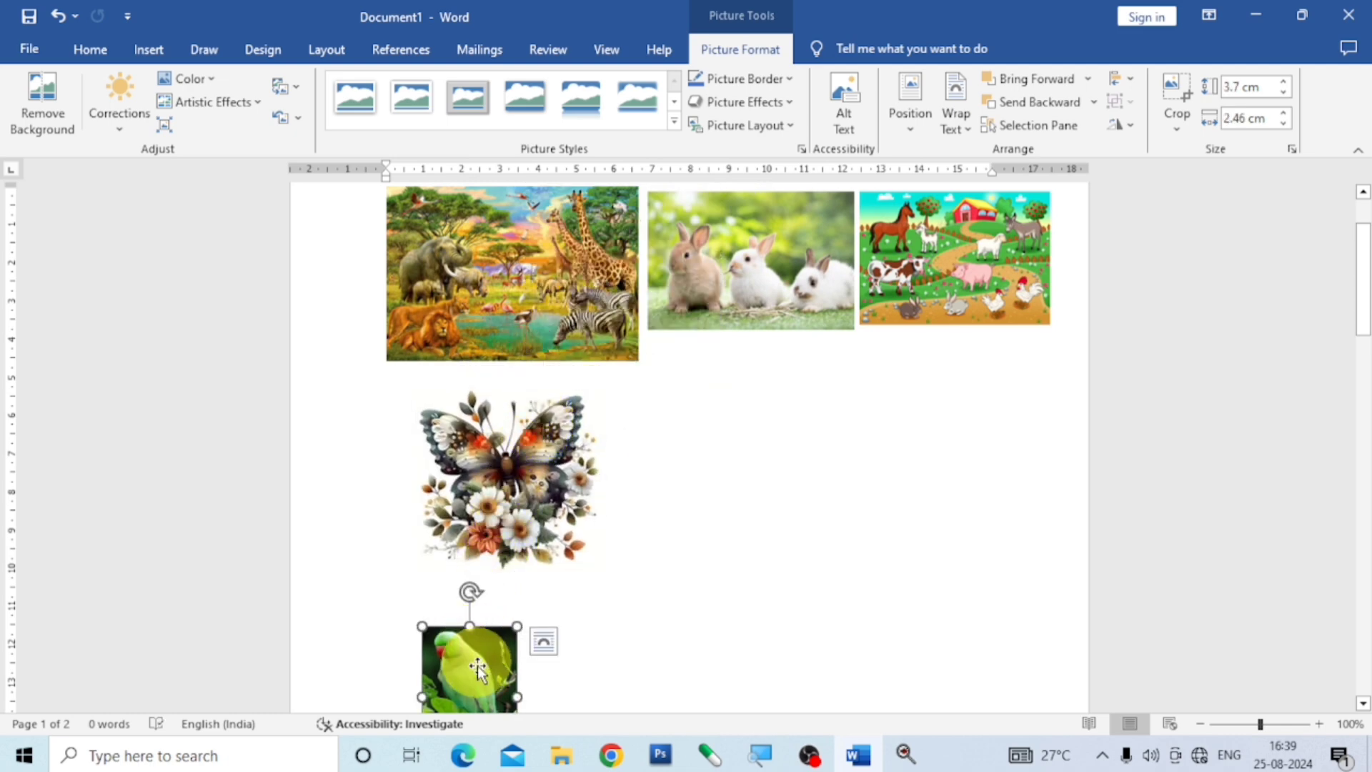
drag(477, 669, 701, 437)
Step: Position the white kitten picture at the page's middle centre with text wrapping and shrink it to about 5.55 × 6.24 cm
click(808, 604)
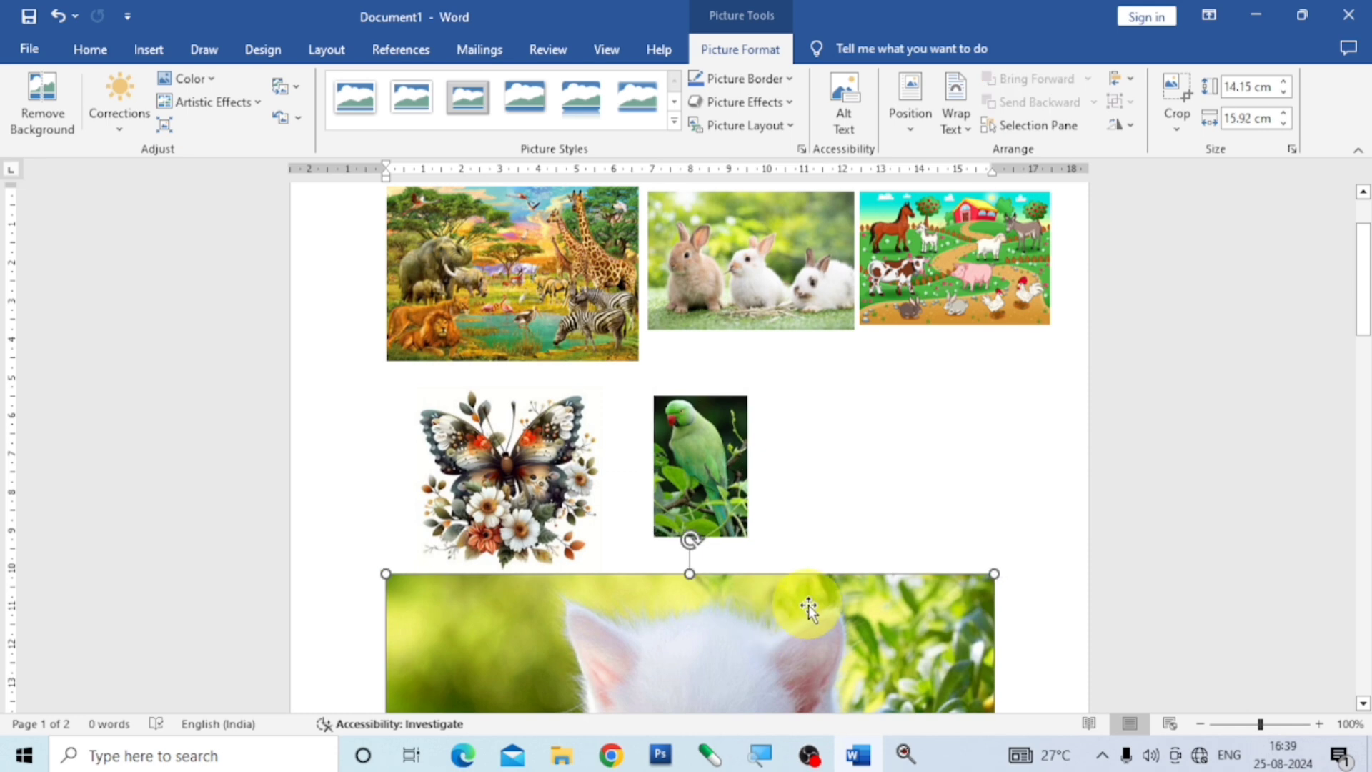
scroll(808, 605, down, 5)
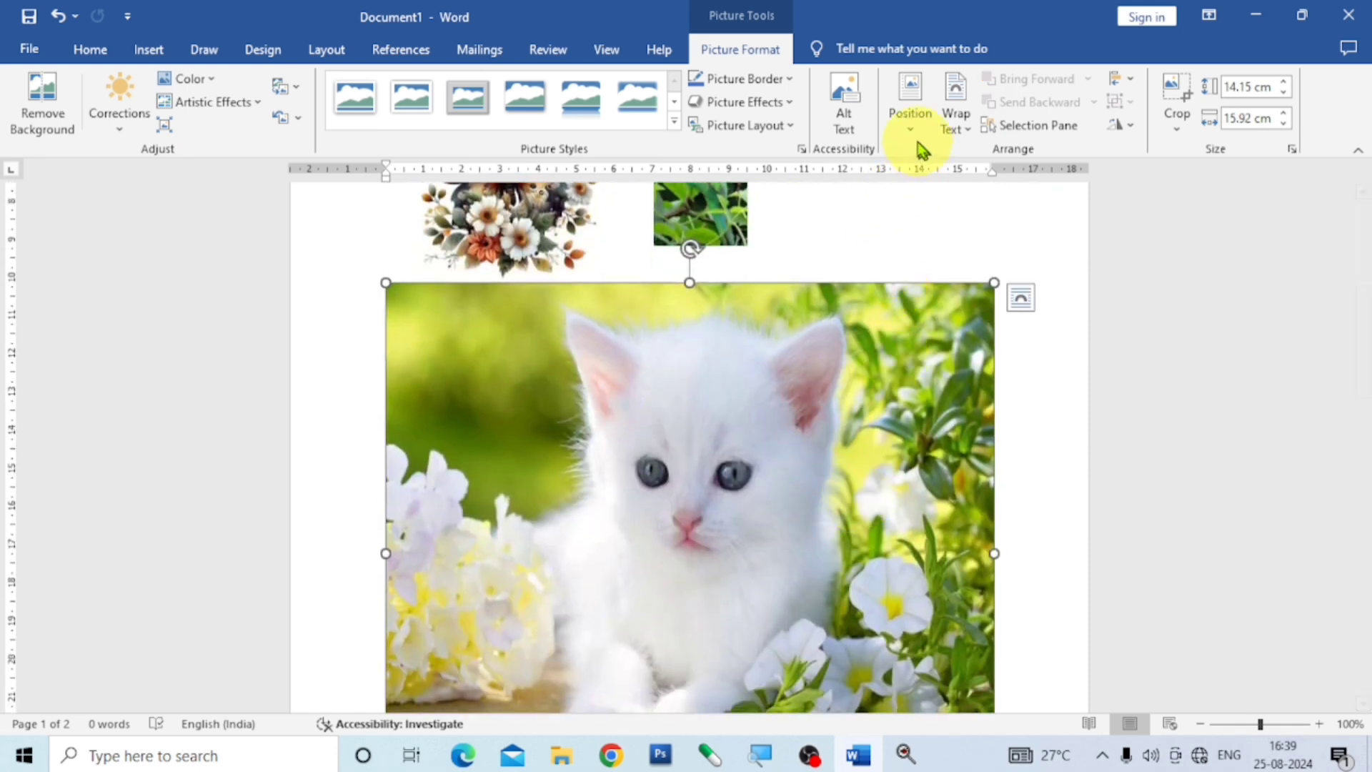
click(908, 129)
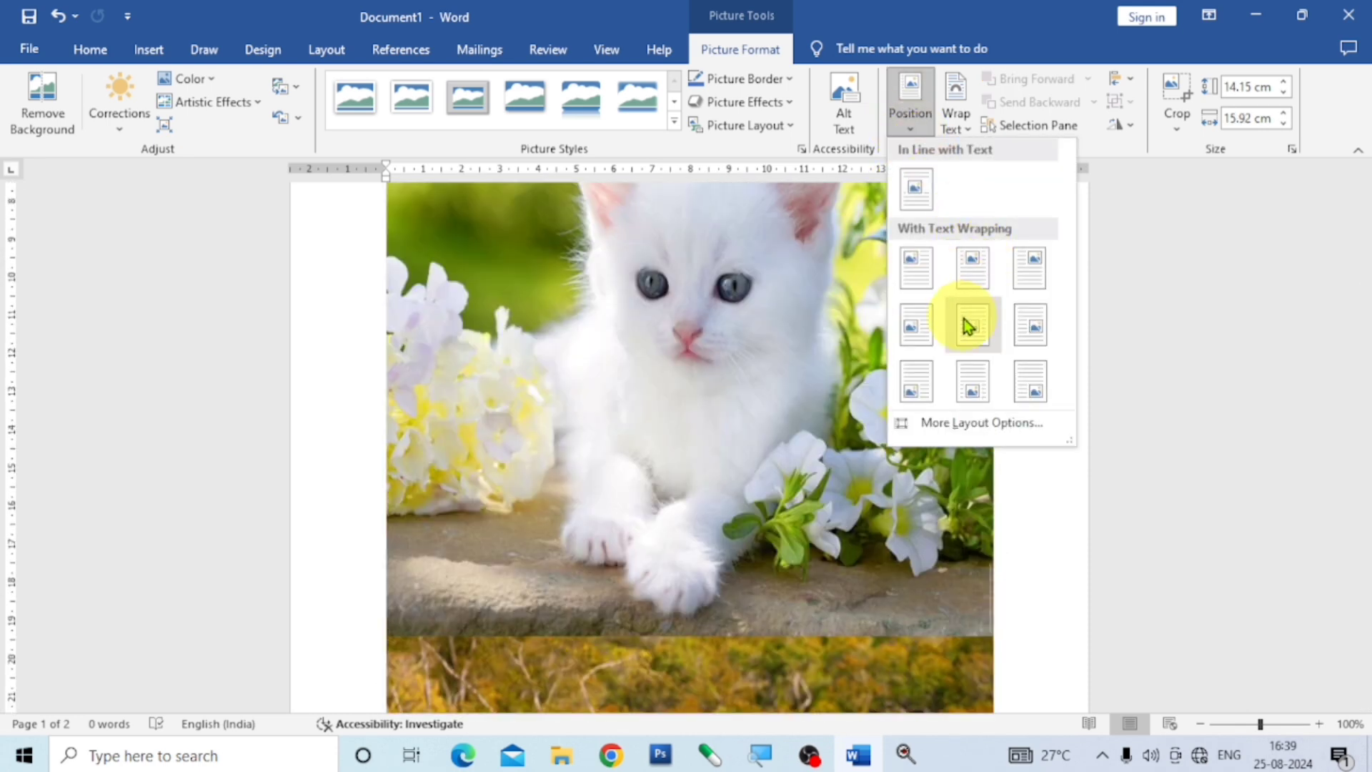
click(968, 326)
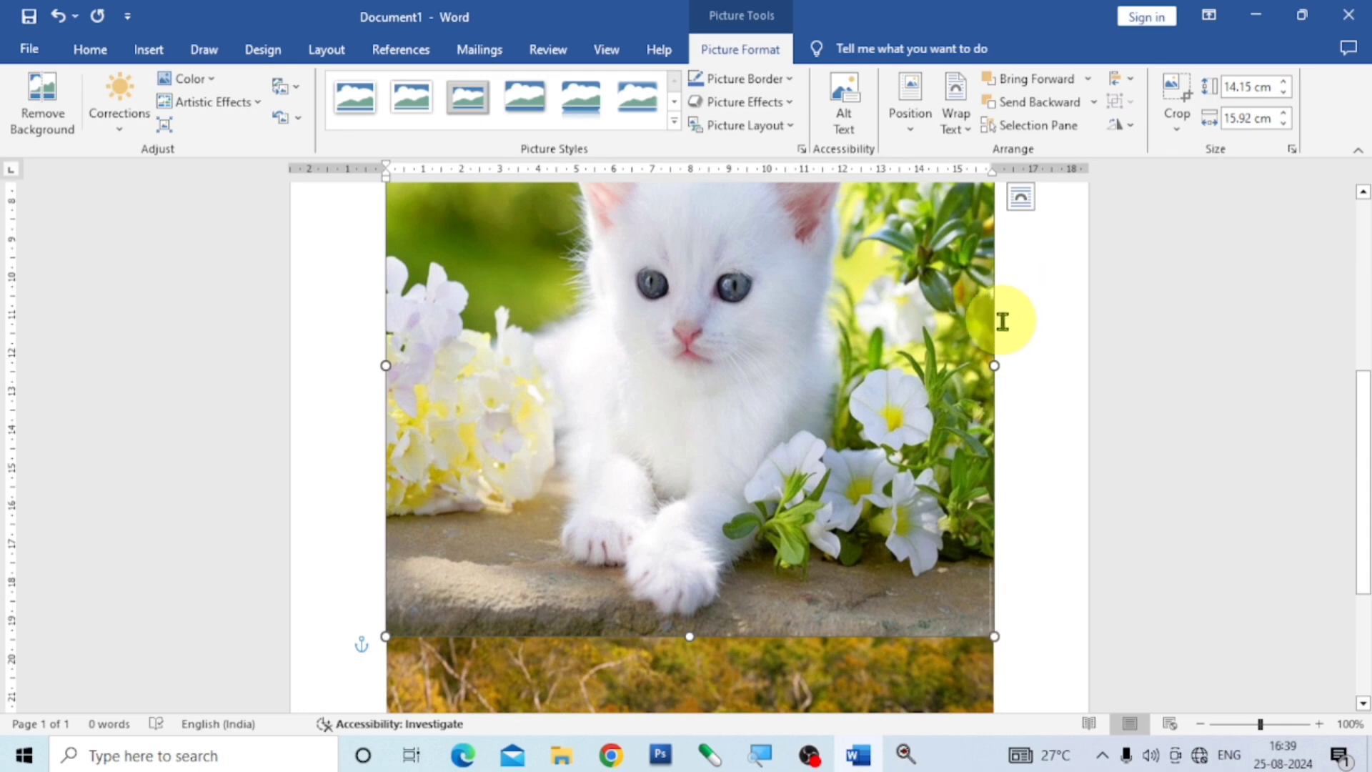
scroll(1003, 322, up, 3)
drag(997, 236, 541, 570)
Step: Move the kitten picture to the area just below the parrot picture
scroll(549, 416, down, 4)
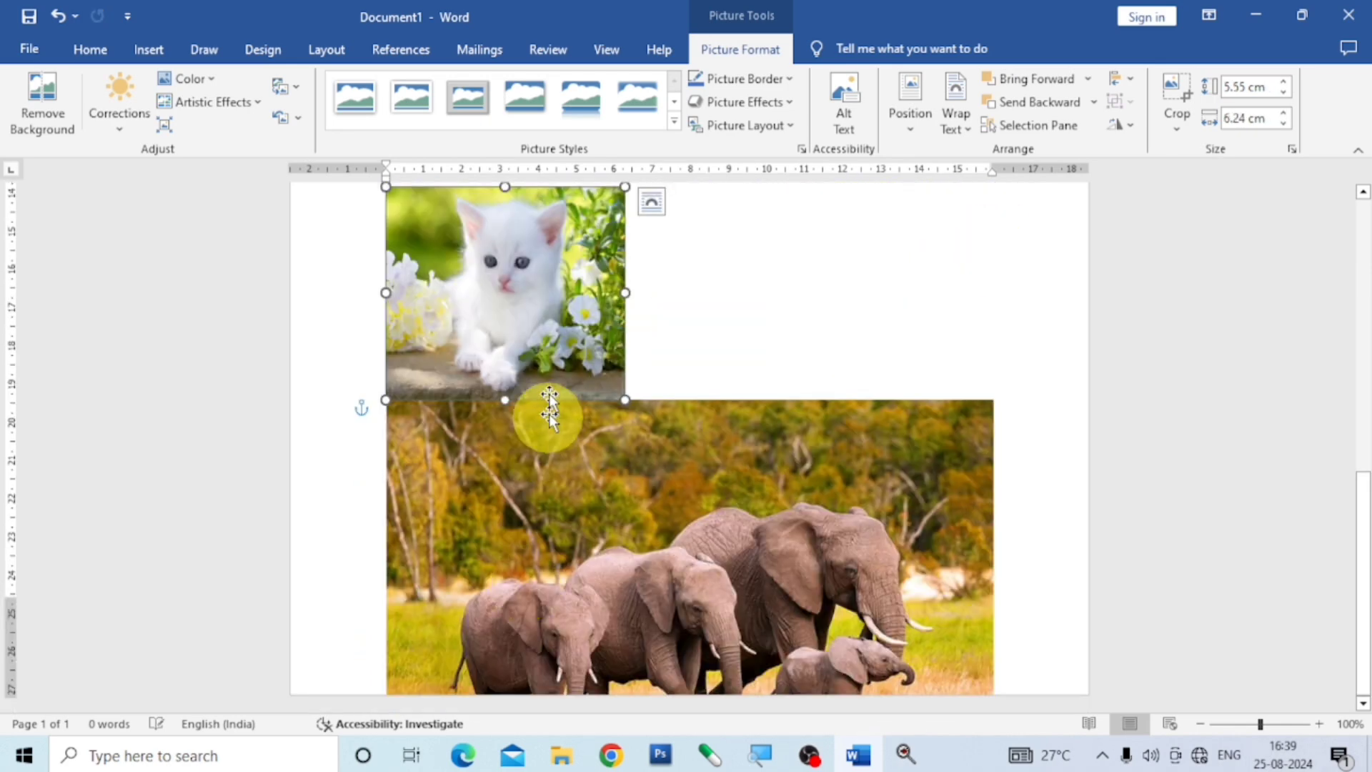
scroll(587, 285, up, 2)
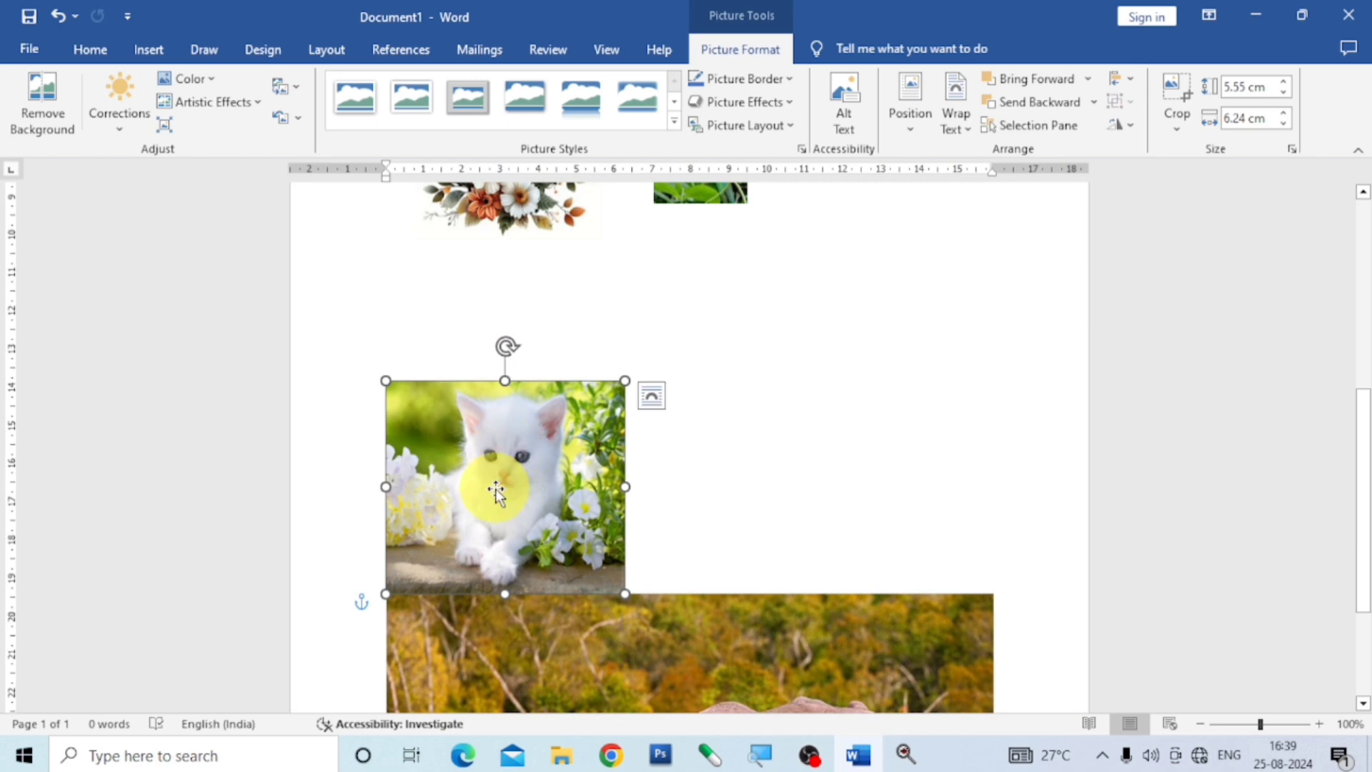
drag(499, 481, 759, 334)
Step: Position the elephants picture at the page's top centre with text wrapping and shrink it to about 3.99 × 5.98 cm
click(677, 587)
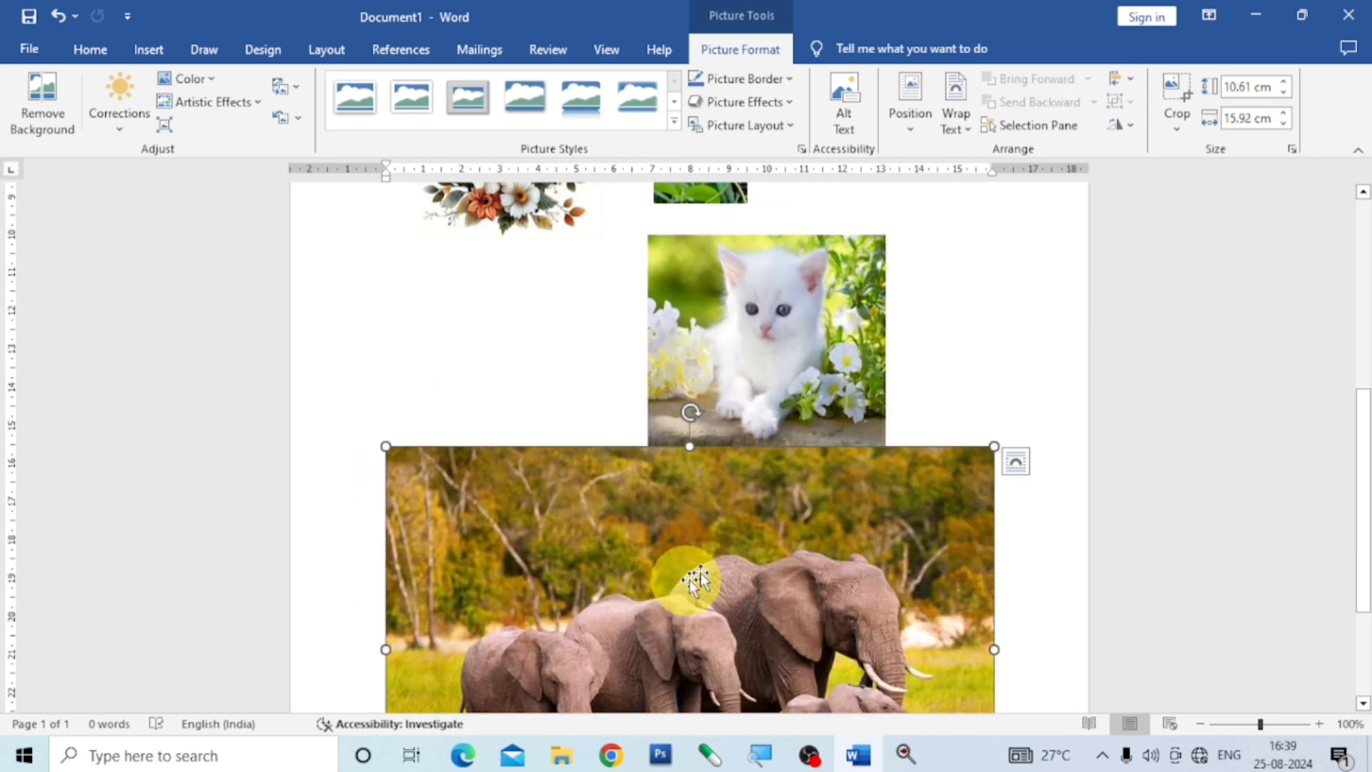
scroll(704, 566, down, 2)
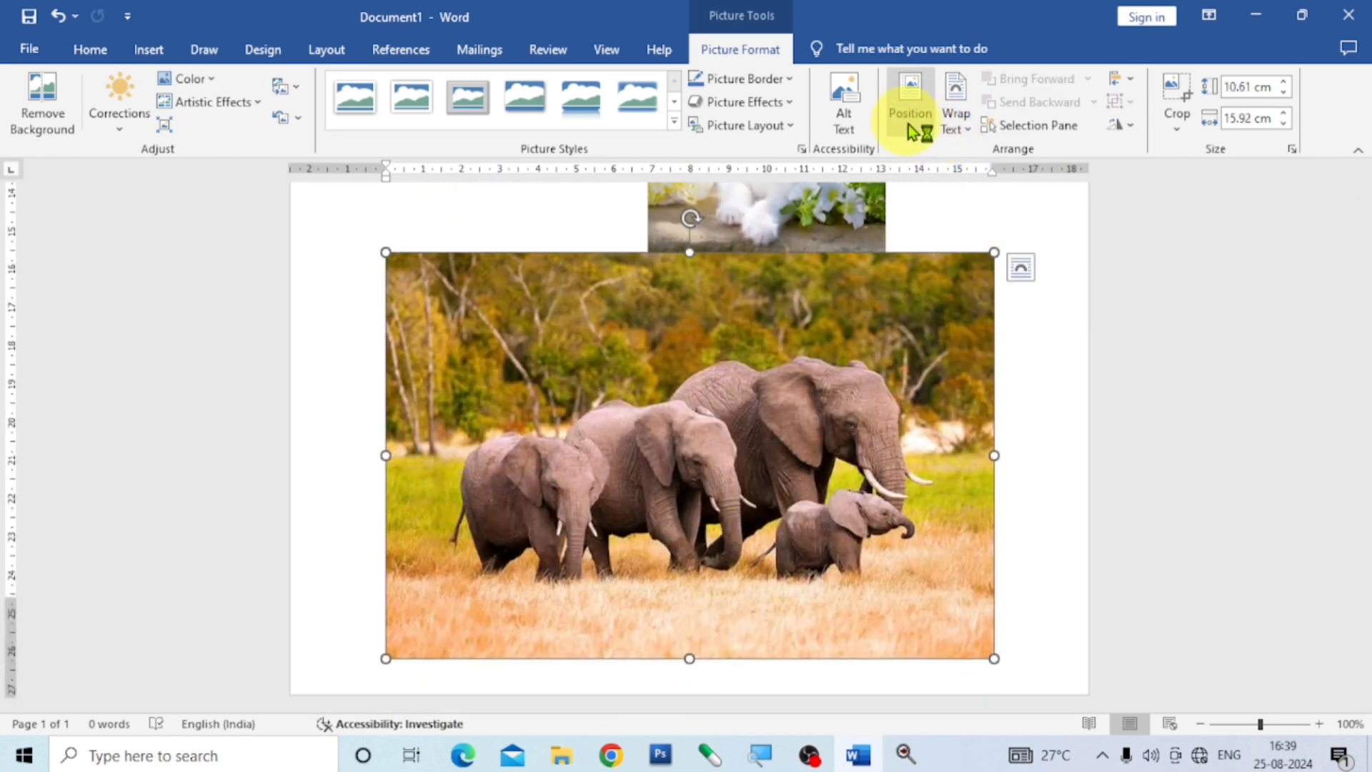
click(908, 127)
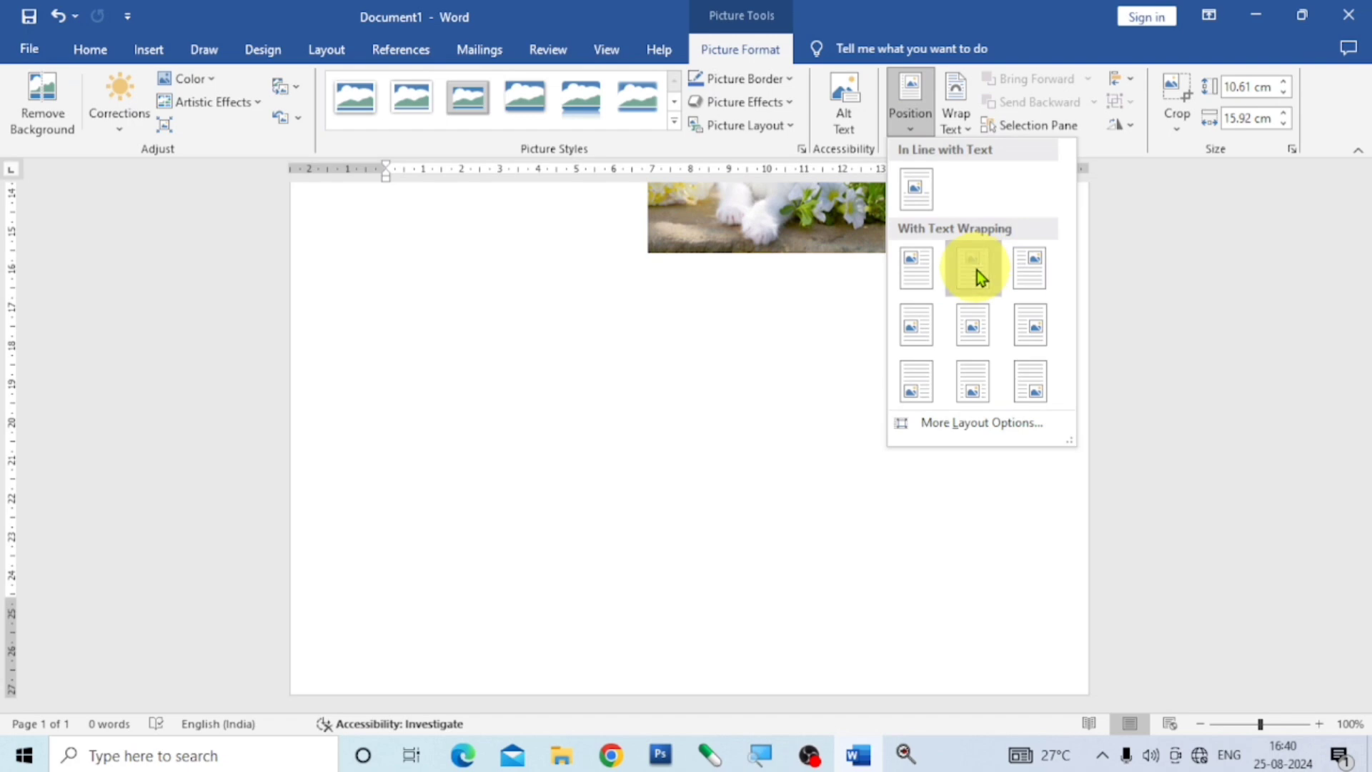
click(976, 270)
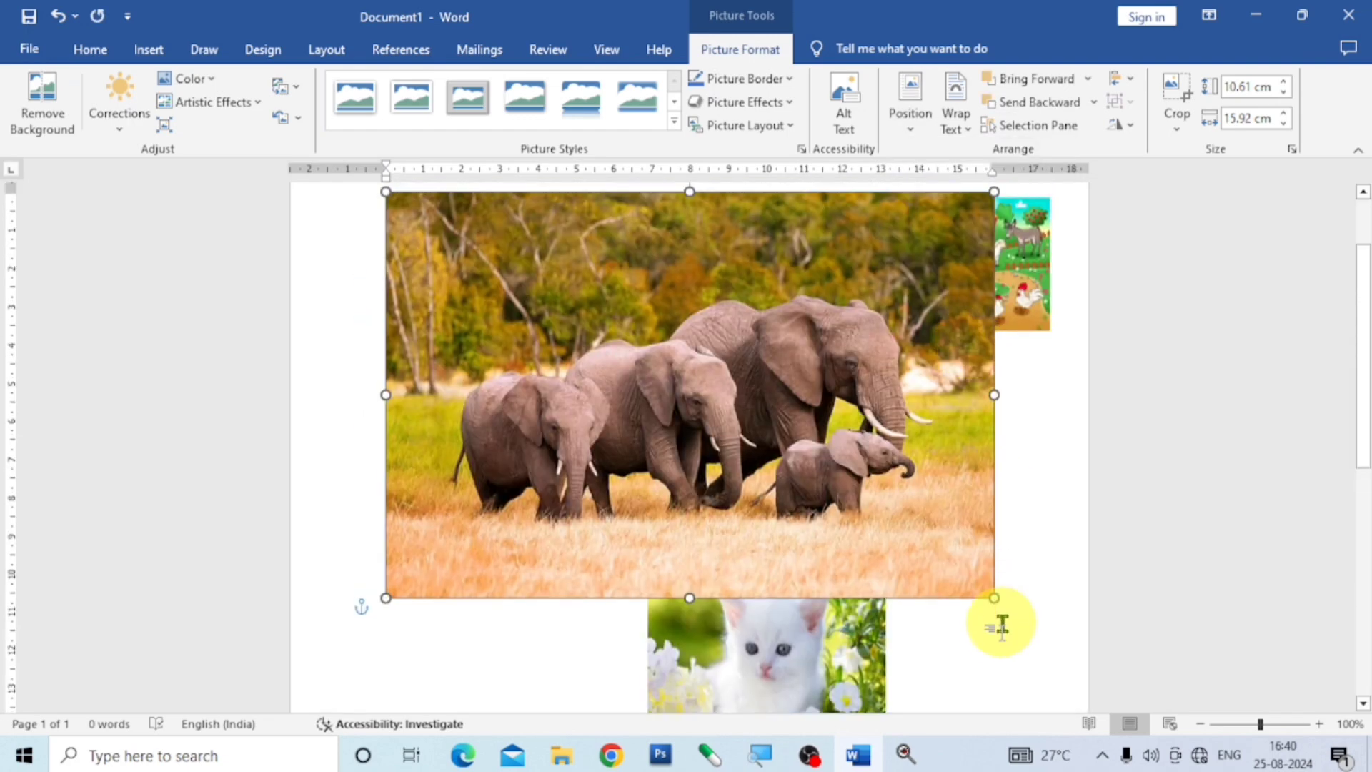
drag(993, 598, 611, 314)
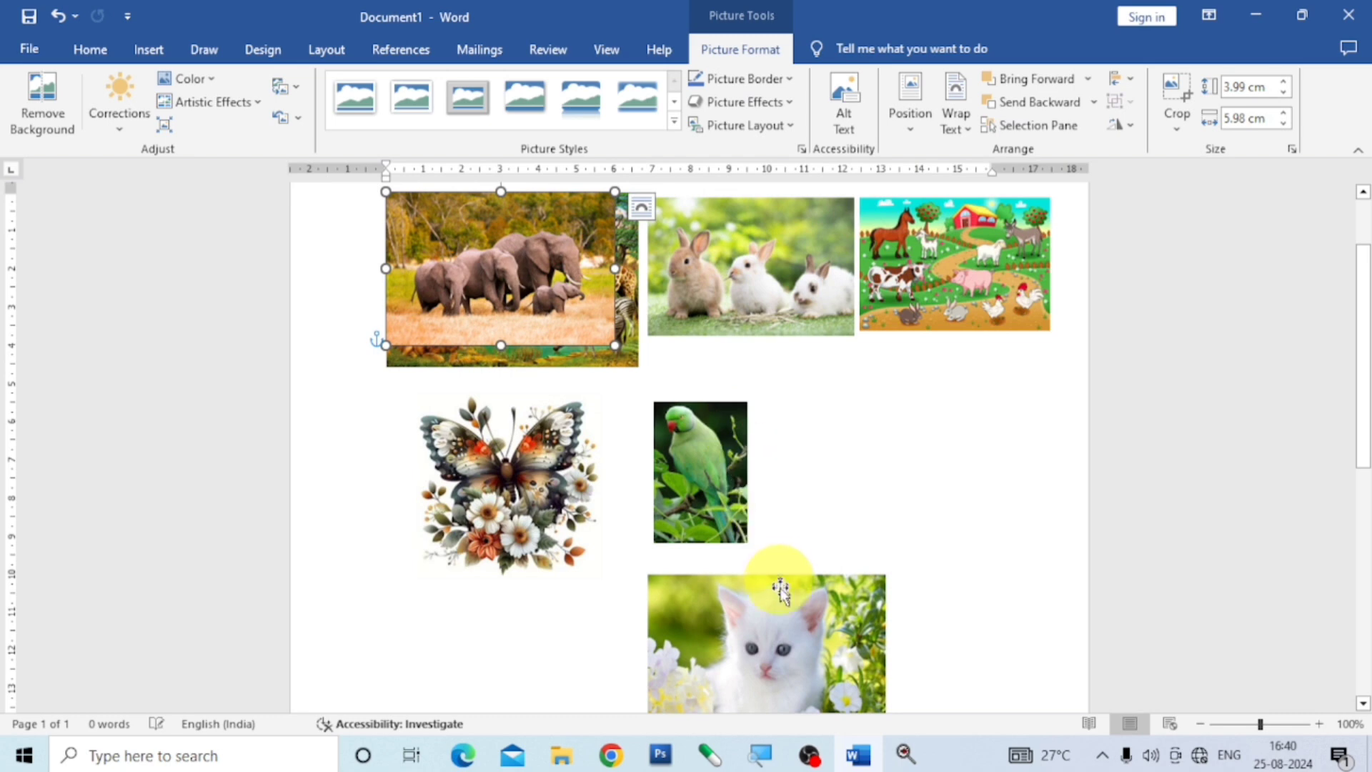
Step: Move the kitten picture beside the parrot to end the second row, and place the elephants picture below the butterfly
drag(781, 626, 899, 421)
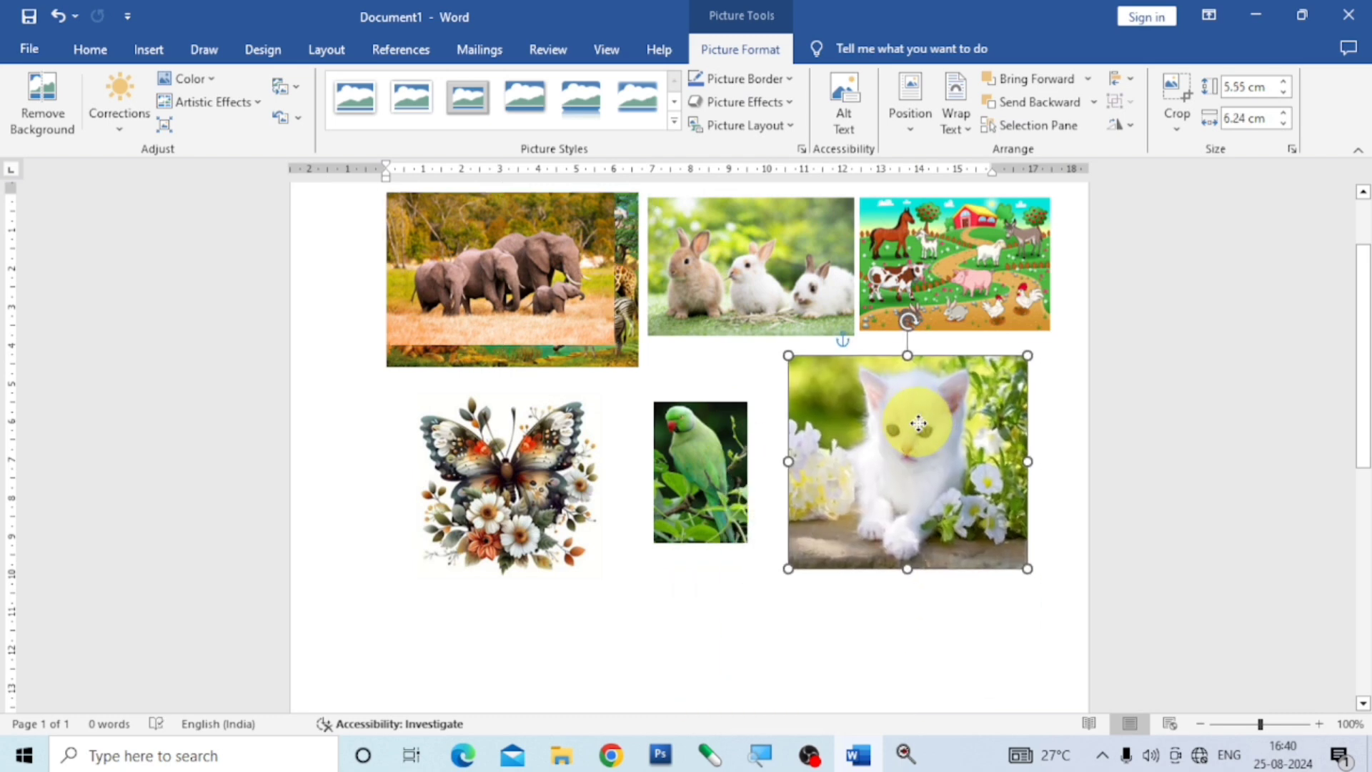
scroll(893, 425, up, 3)
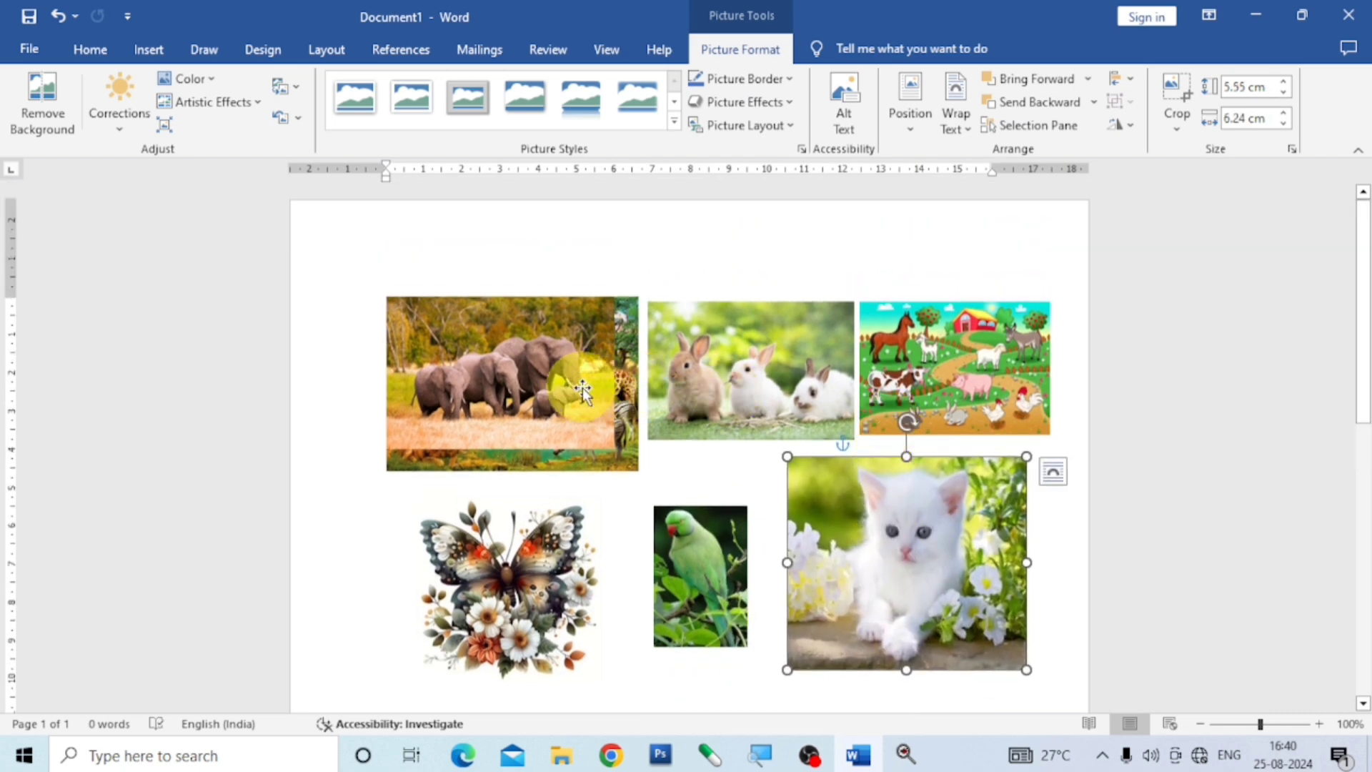
click(571, 379)
scroll(561, 343, down, 4)
drag(524, 220, 543, 597)
scroll(832, 649, down, 3)
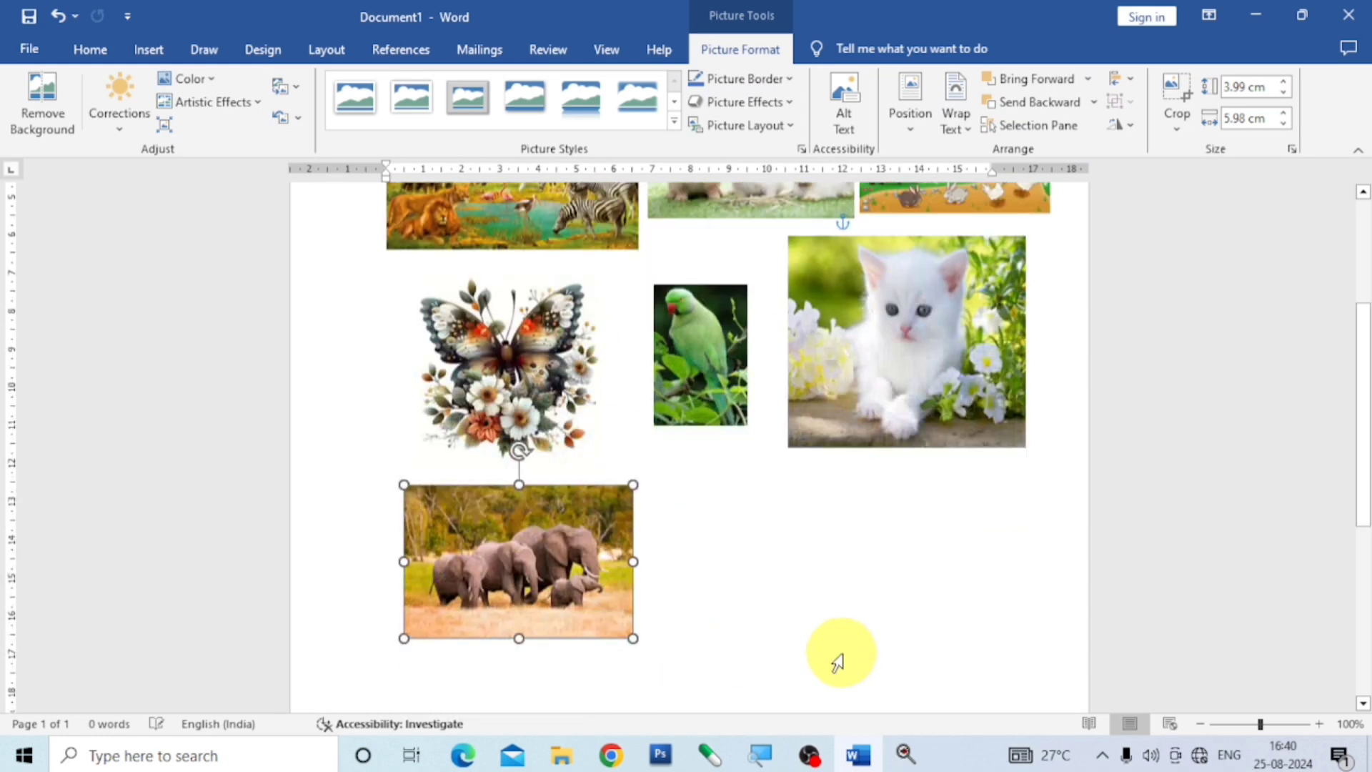
scroll(931, 560, up, 6)
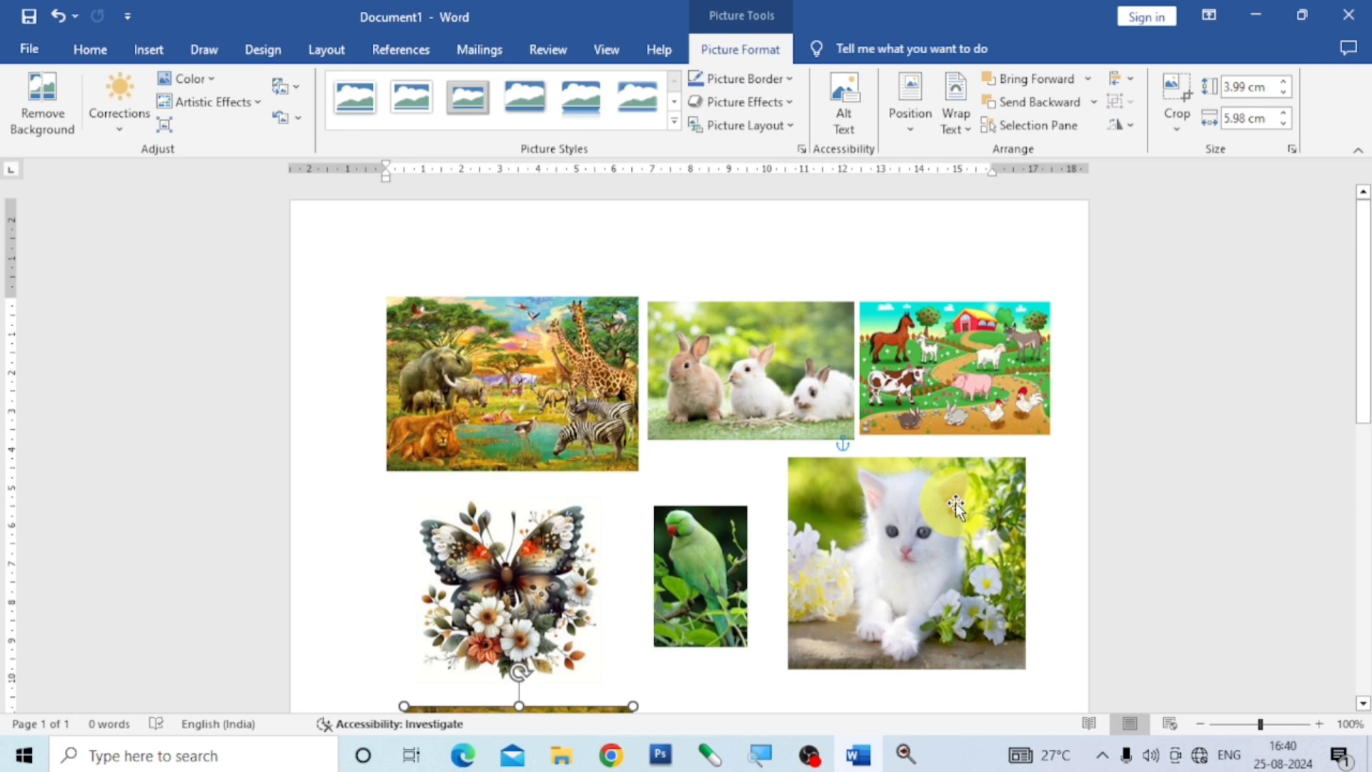
Step: Select all seven pictures together: safari, rabbits, farm animals, butterfly, parrot, kitten and elephants
click(551, 349)
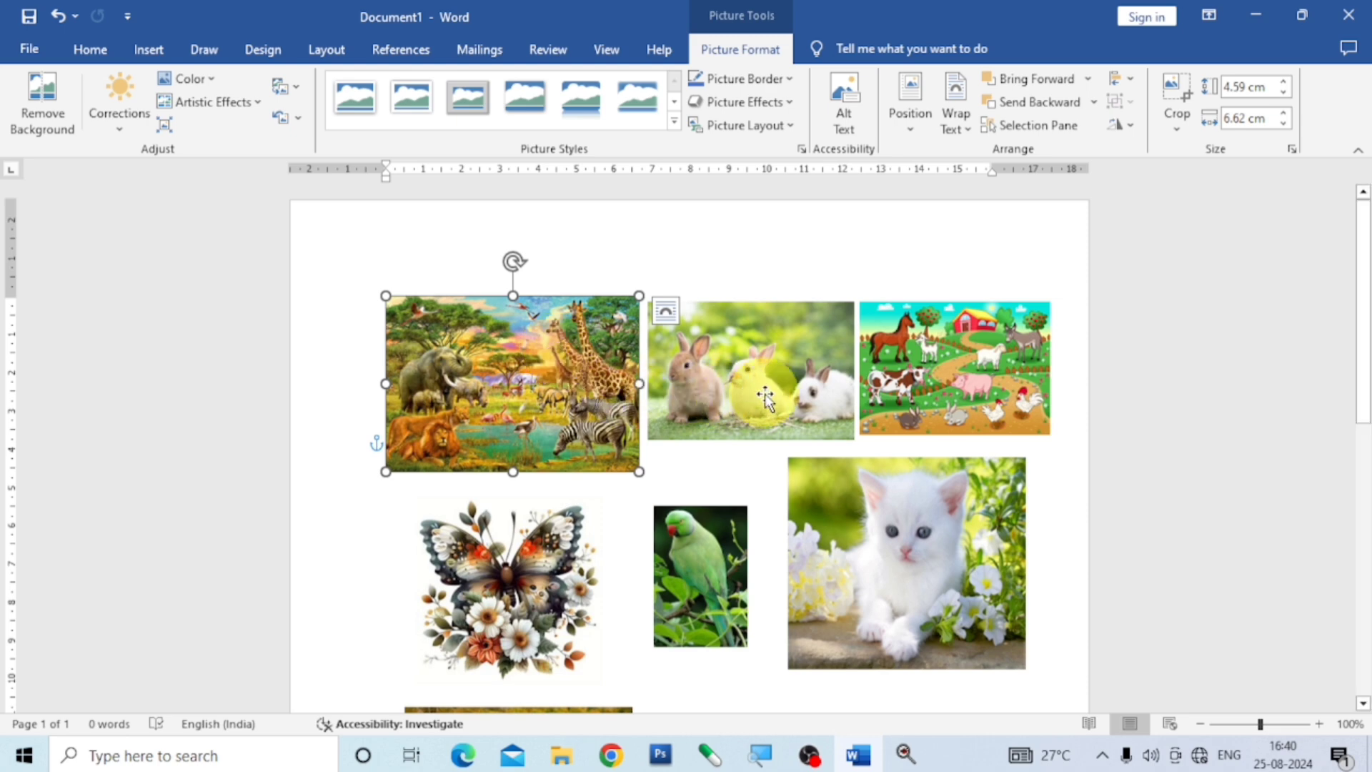
ctrl+click(760, 373)
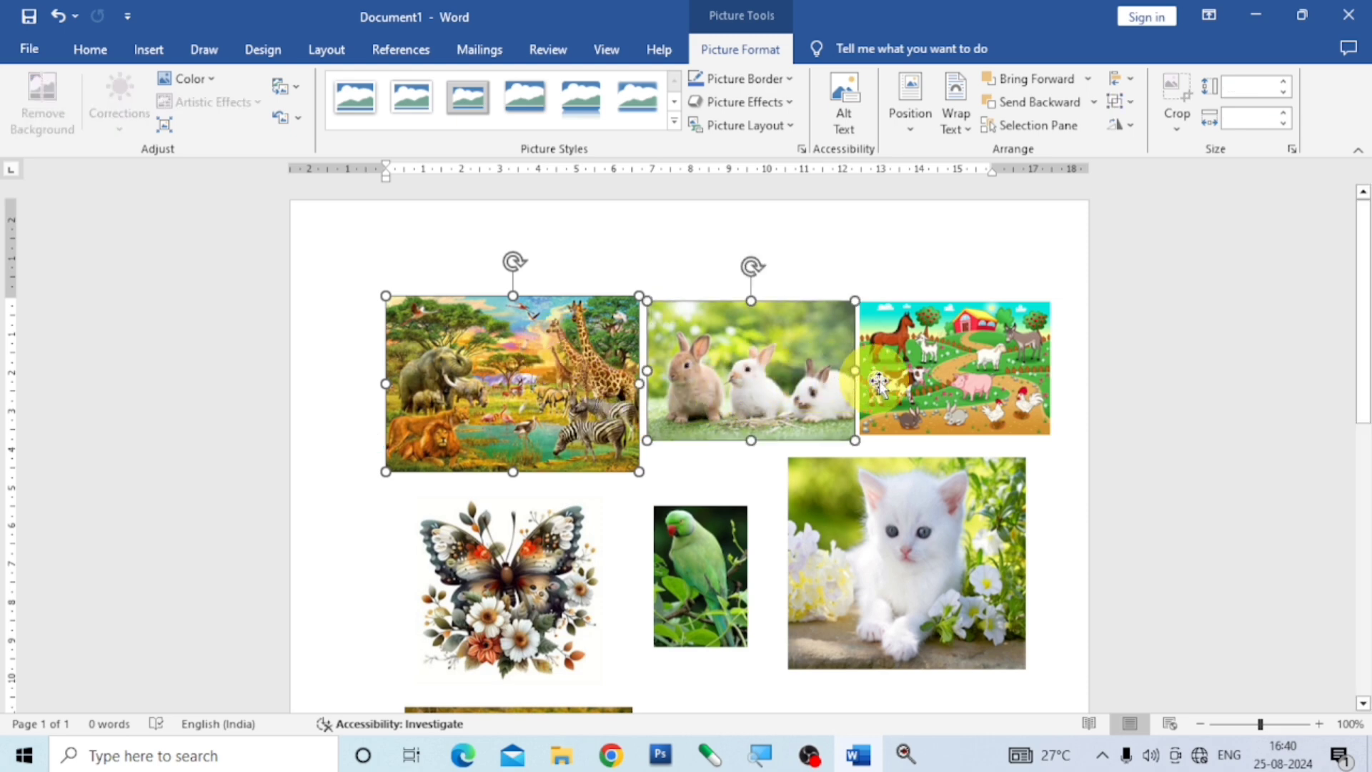
ctrl+click(924, 371)
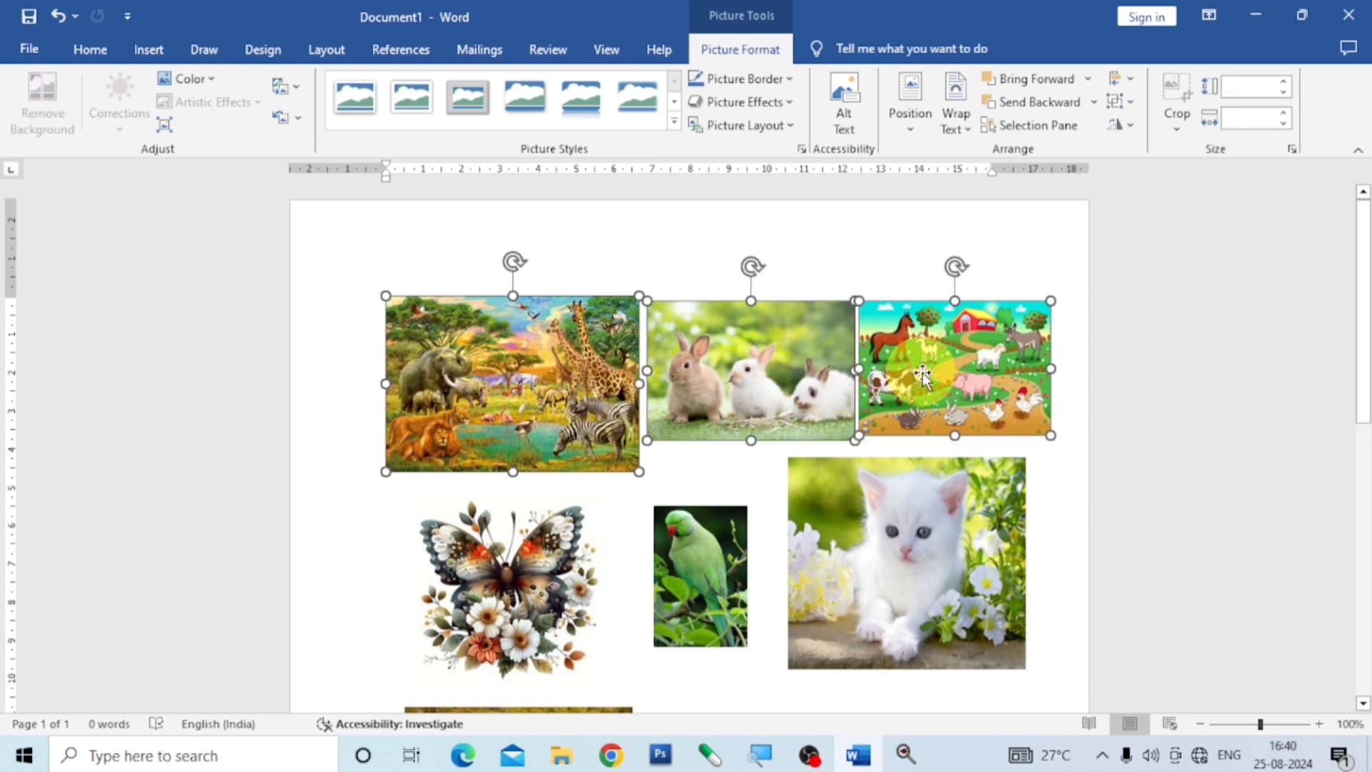
ctrl+click(550, 565)
ctrl+click(676, 577)
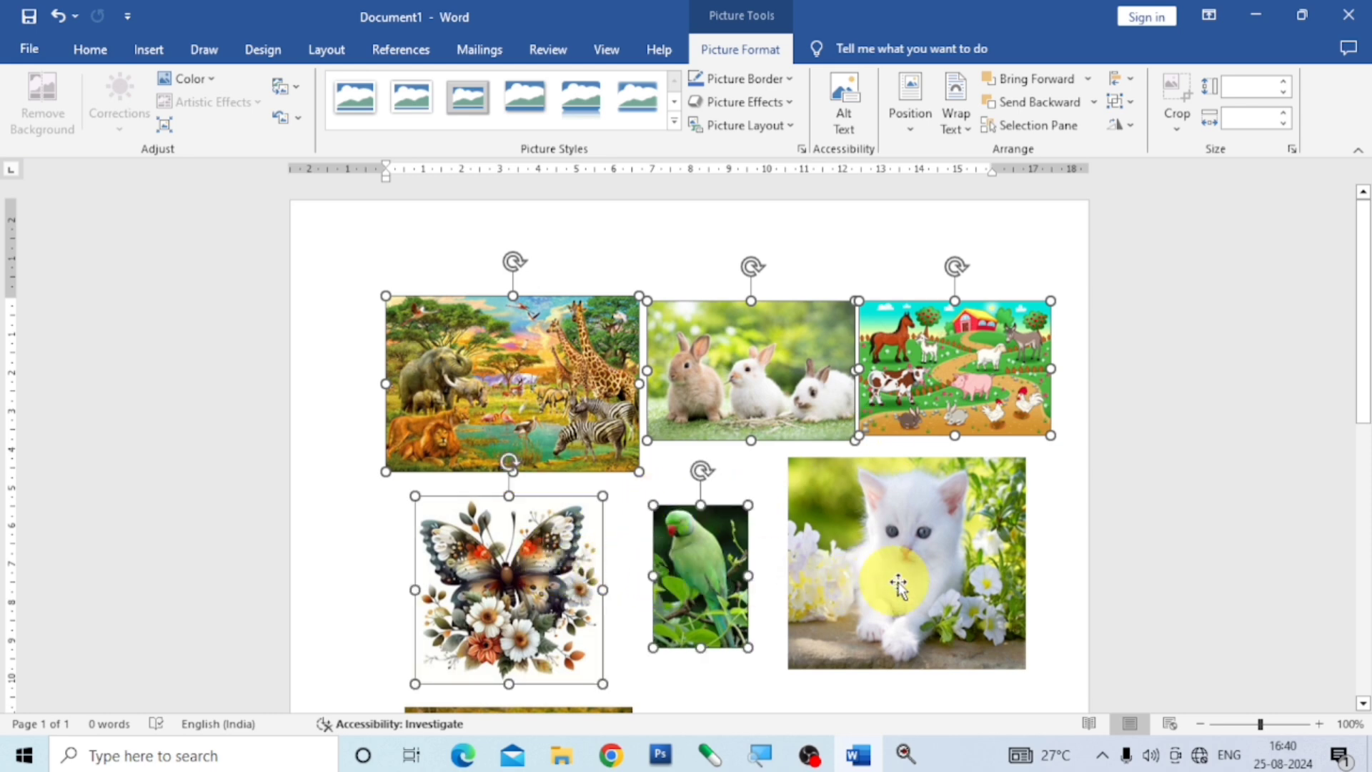
ctrl+click(898, 584)
scroll(886, 579, down, 3)
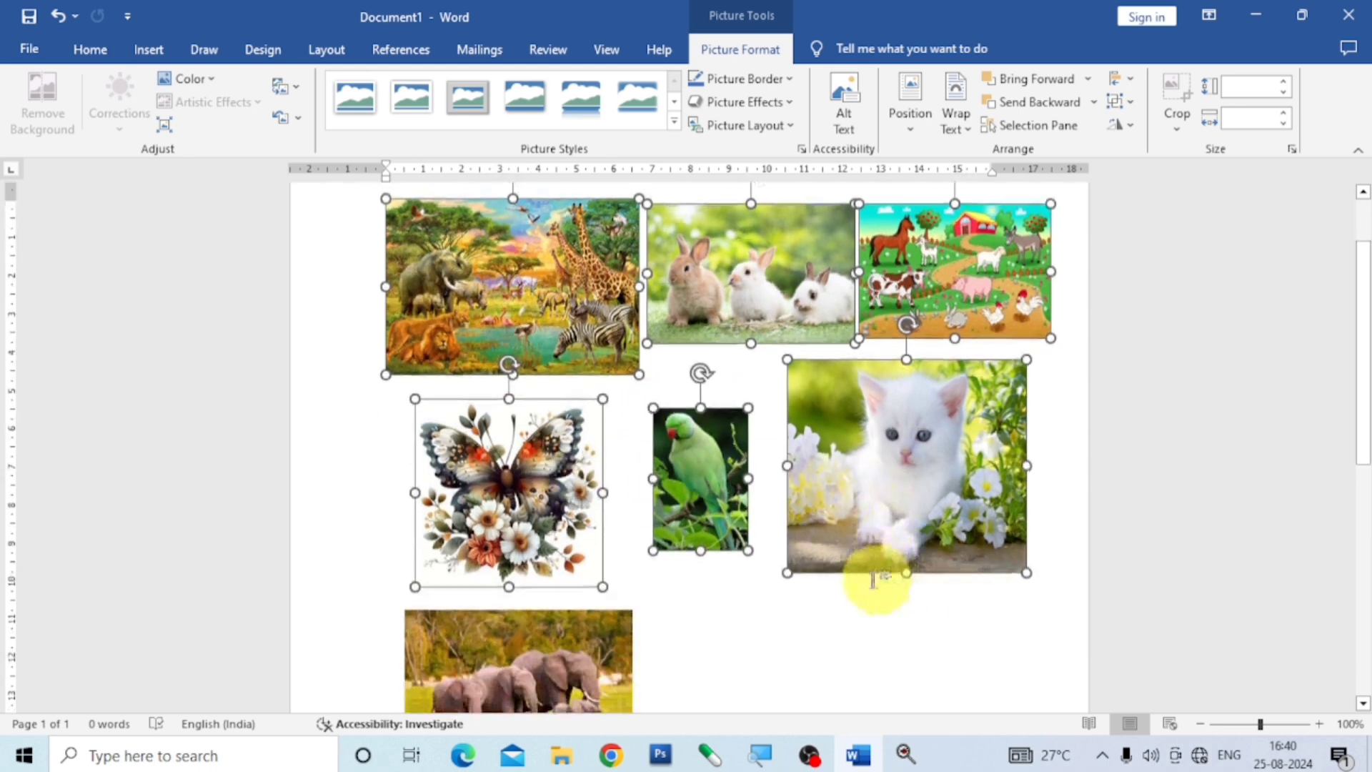
ctrl+click(588, 647)
scroll(955, 613, down, 3)
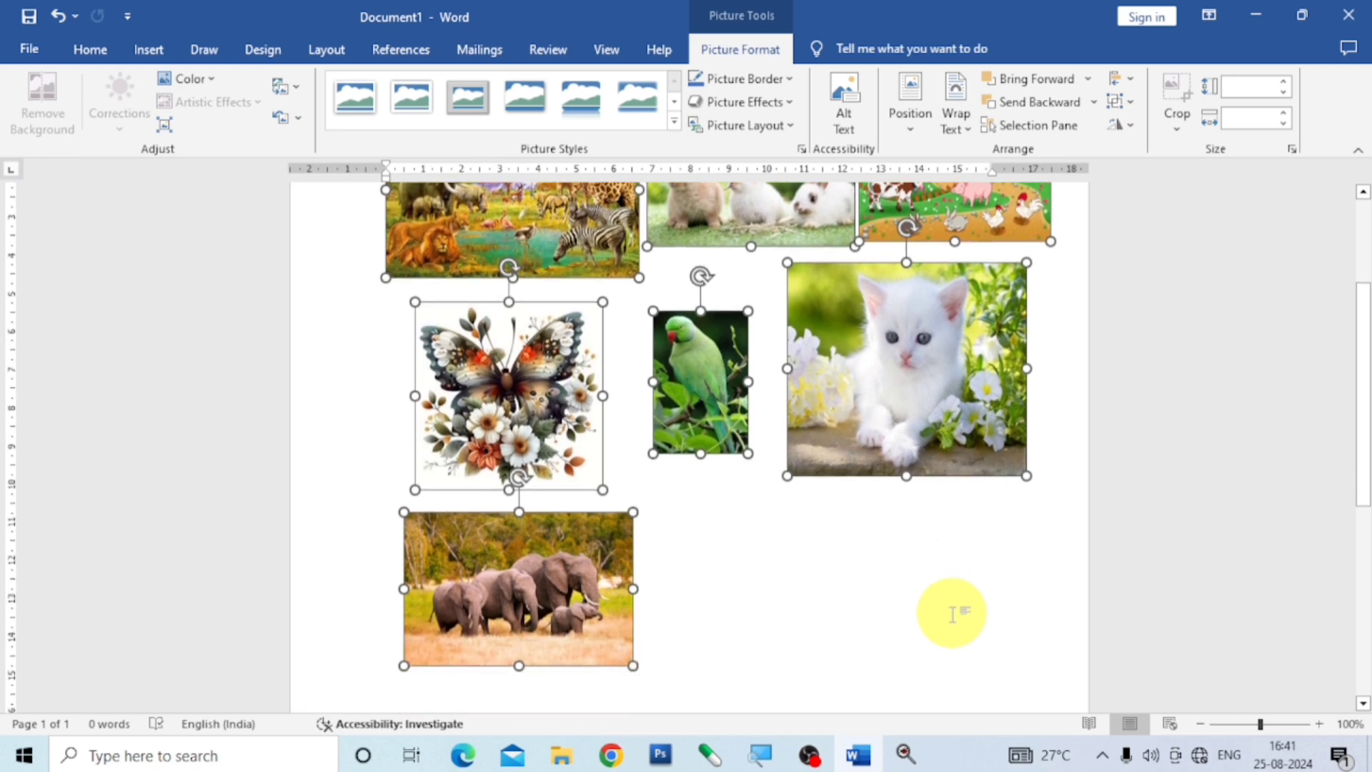
Step: Apply the Accented Picture layout to the selected pictures and look over the resulting arrangement
scroll(956, 612, up, 6)
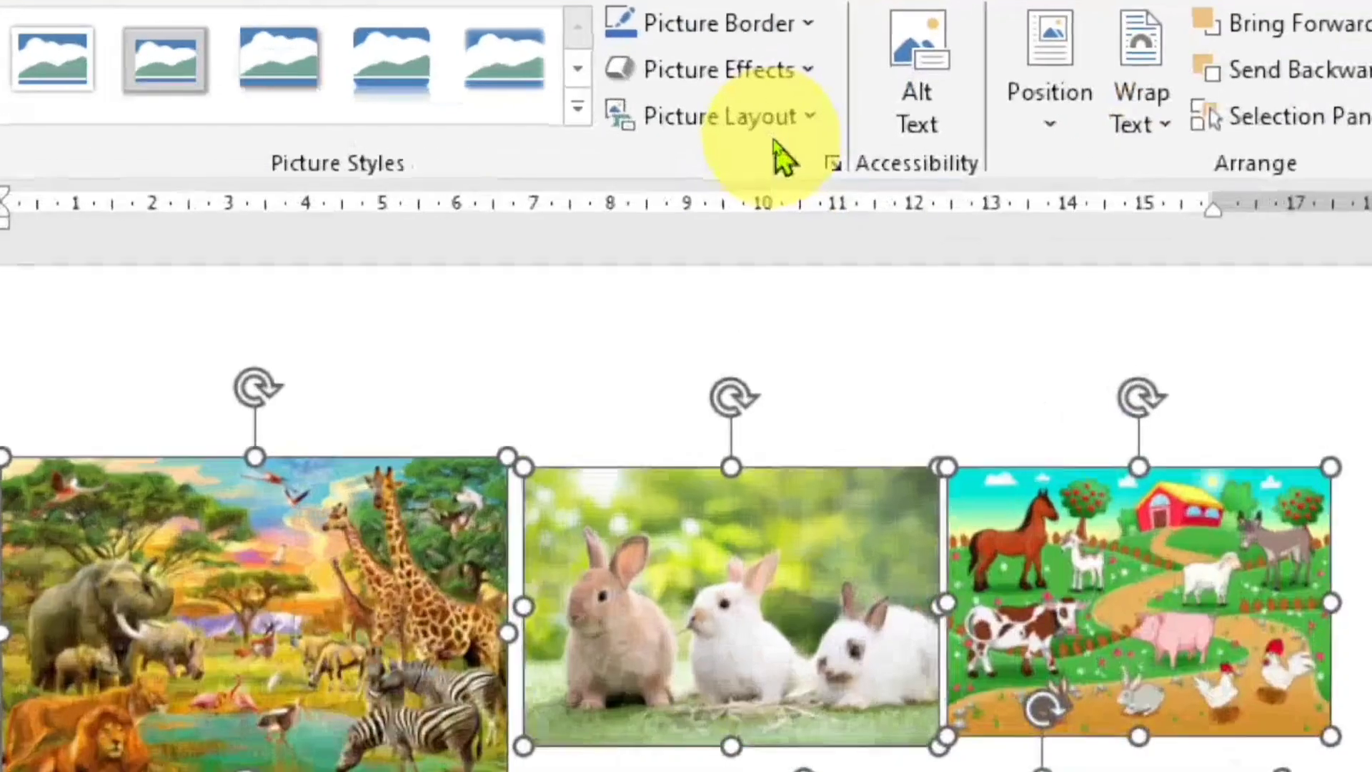
click(805, 121)
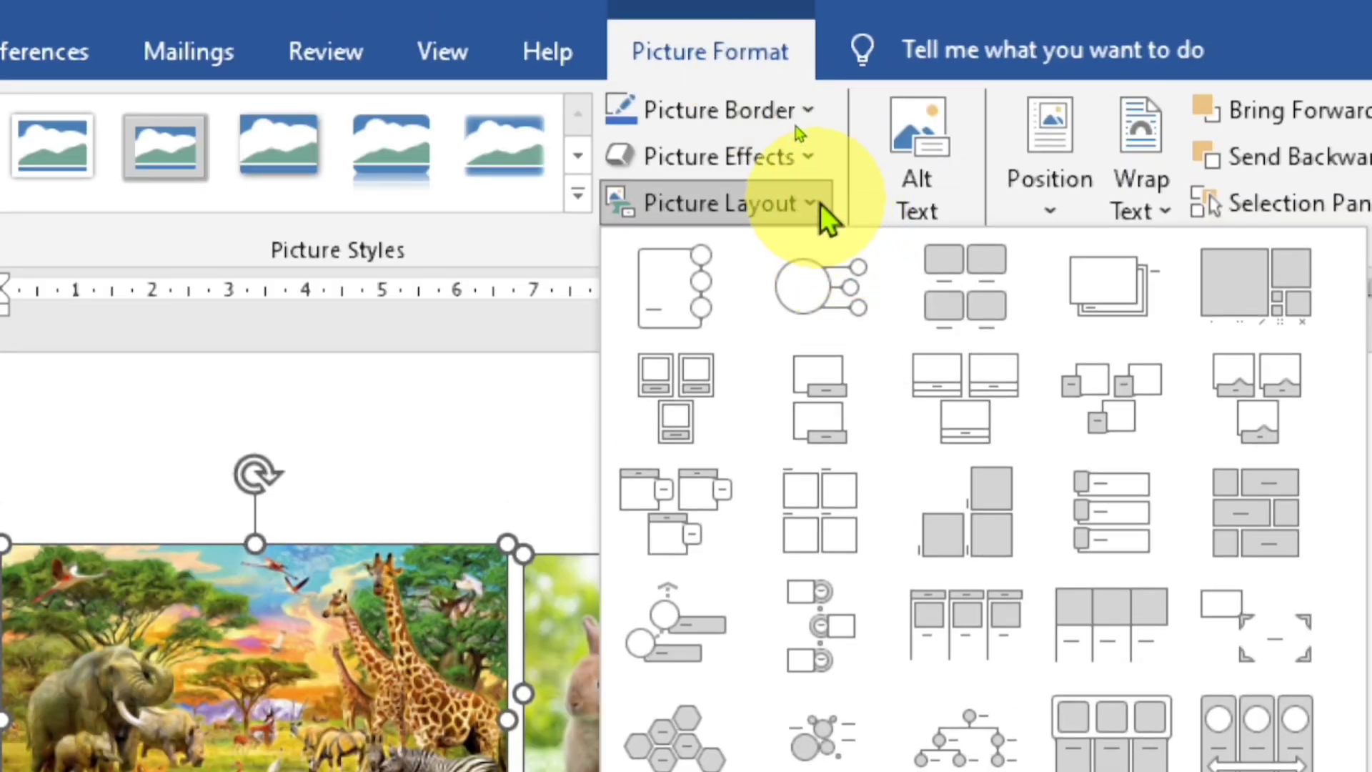
click(820, 203)
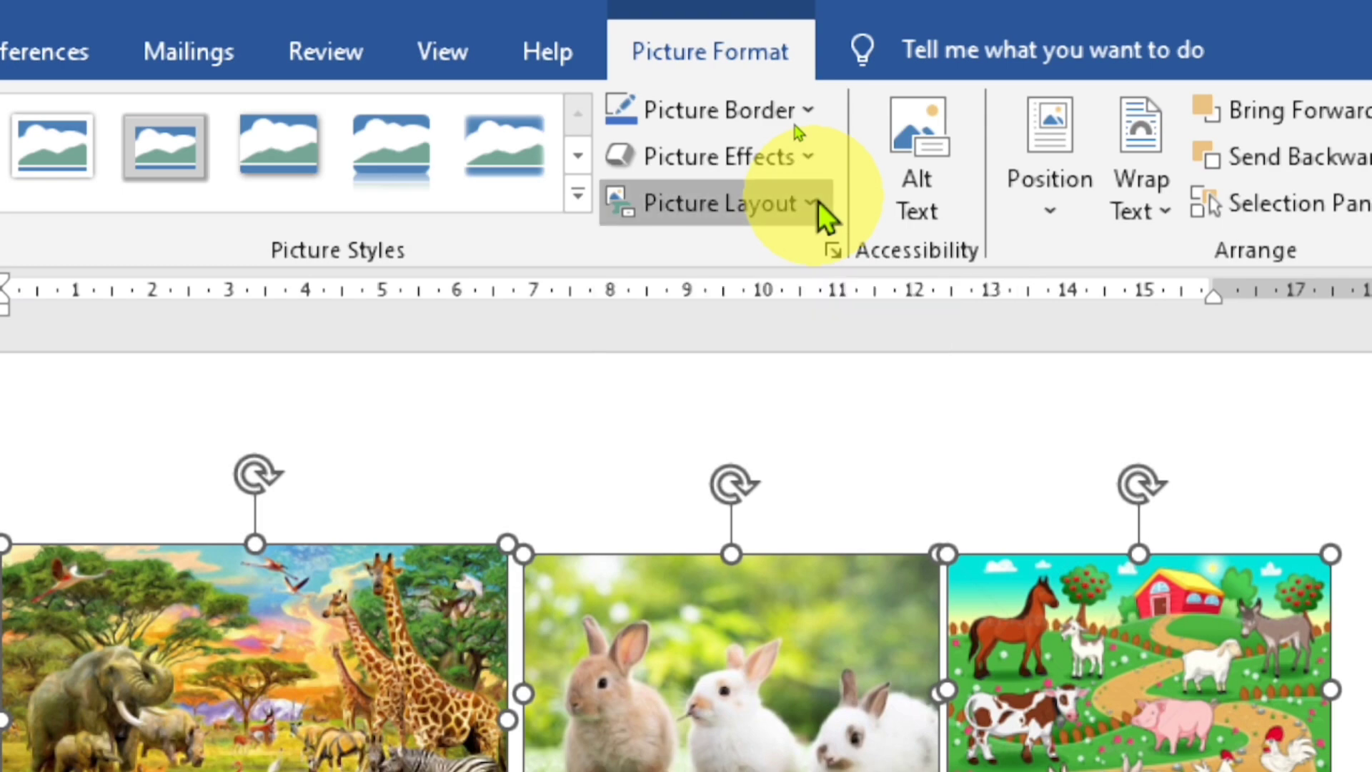
click(817, 203)
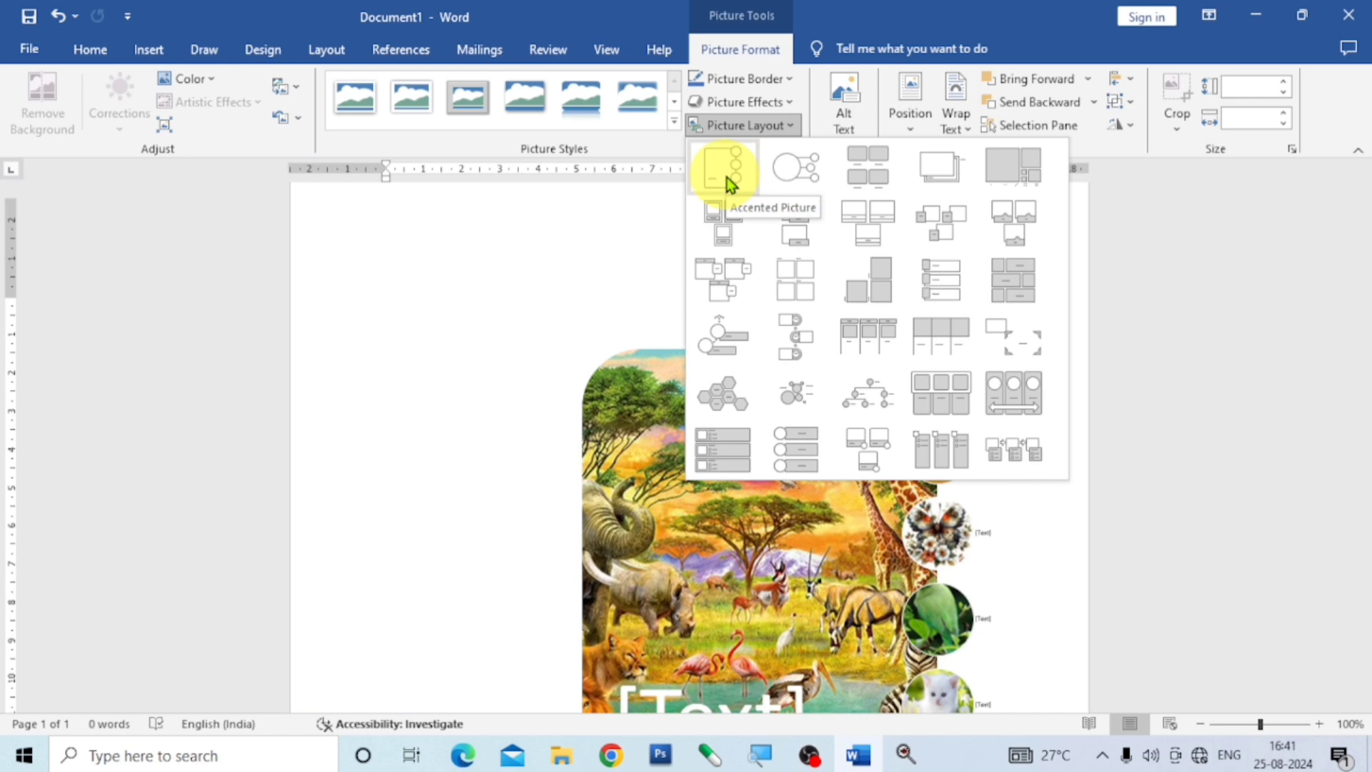
click(726, 177)
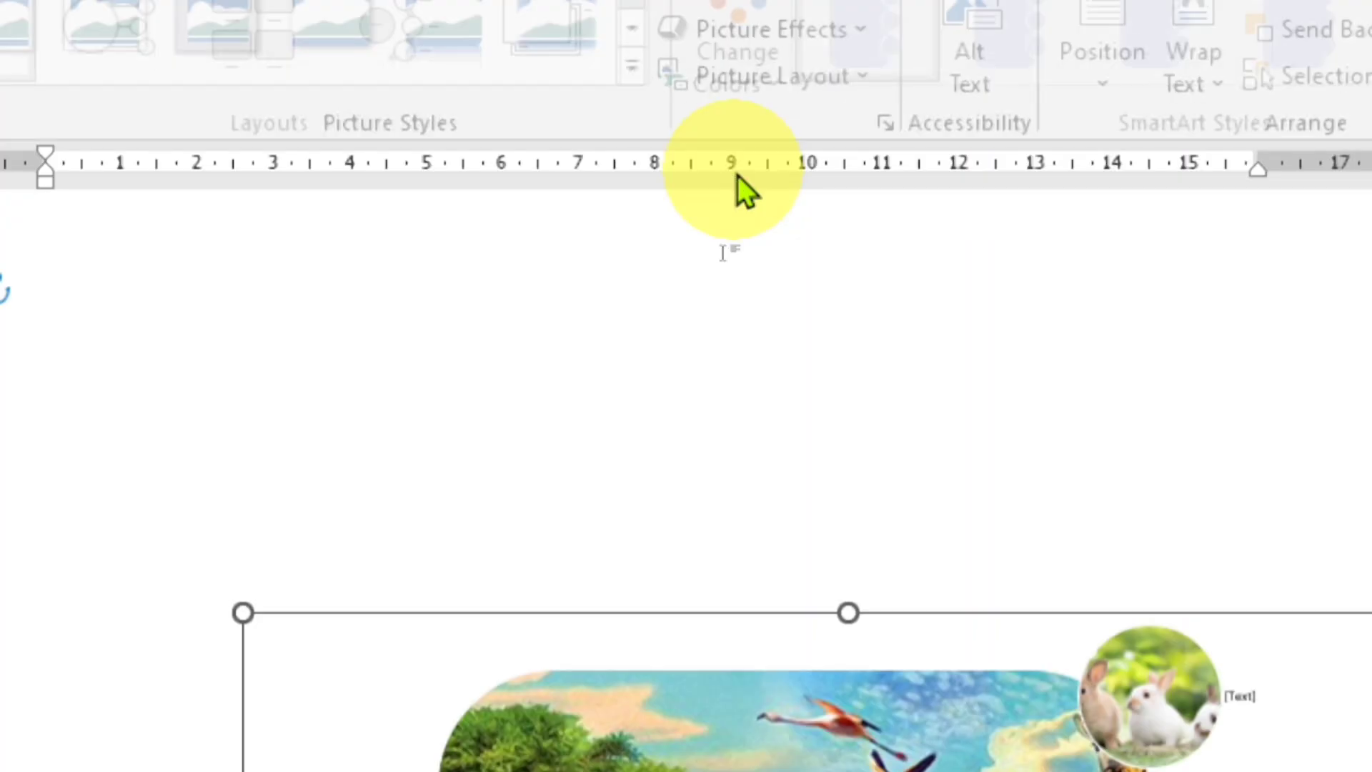
scroll(729, 366, down, 5)
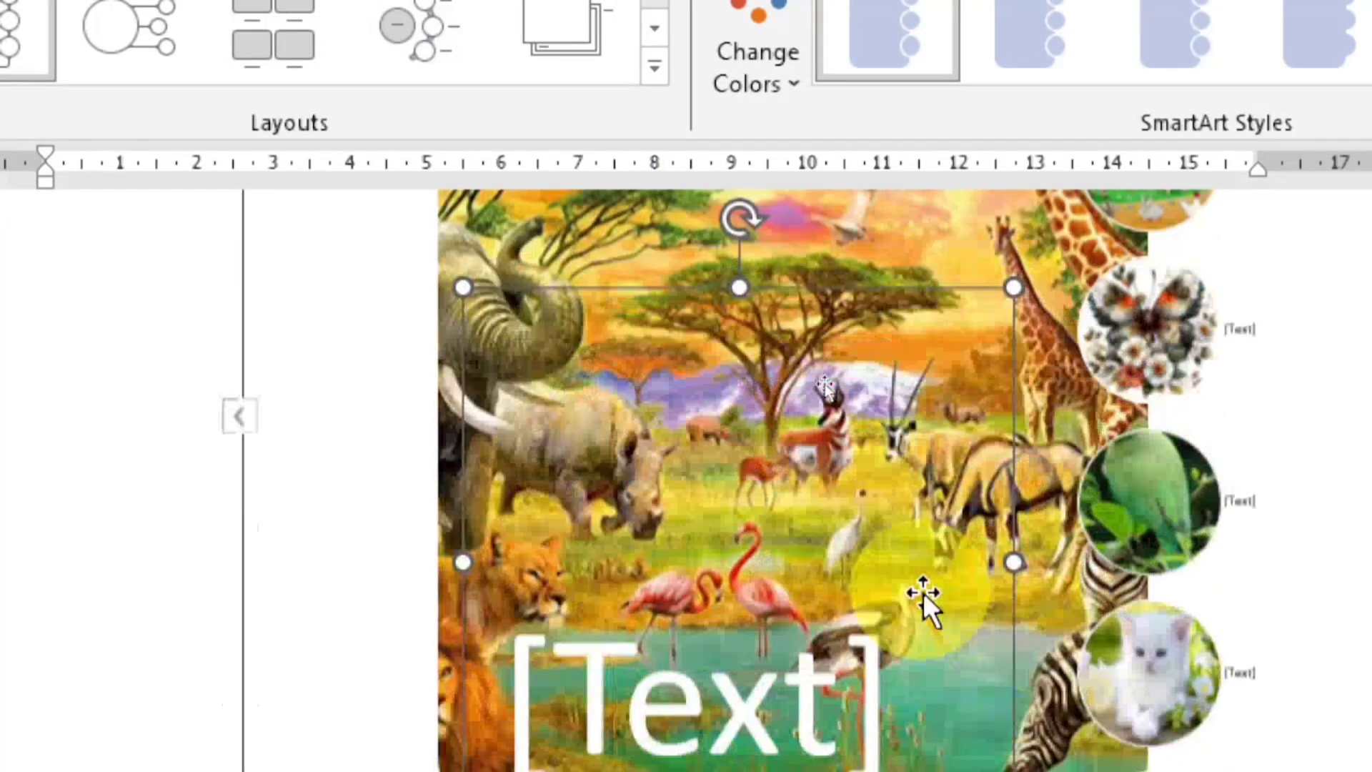
scroll(1032, 596, down, 4)
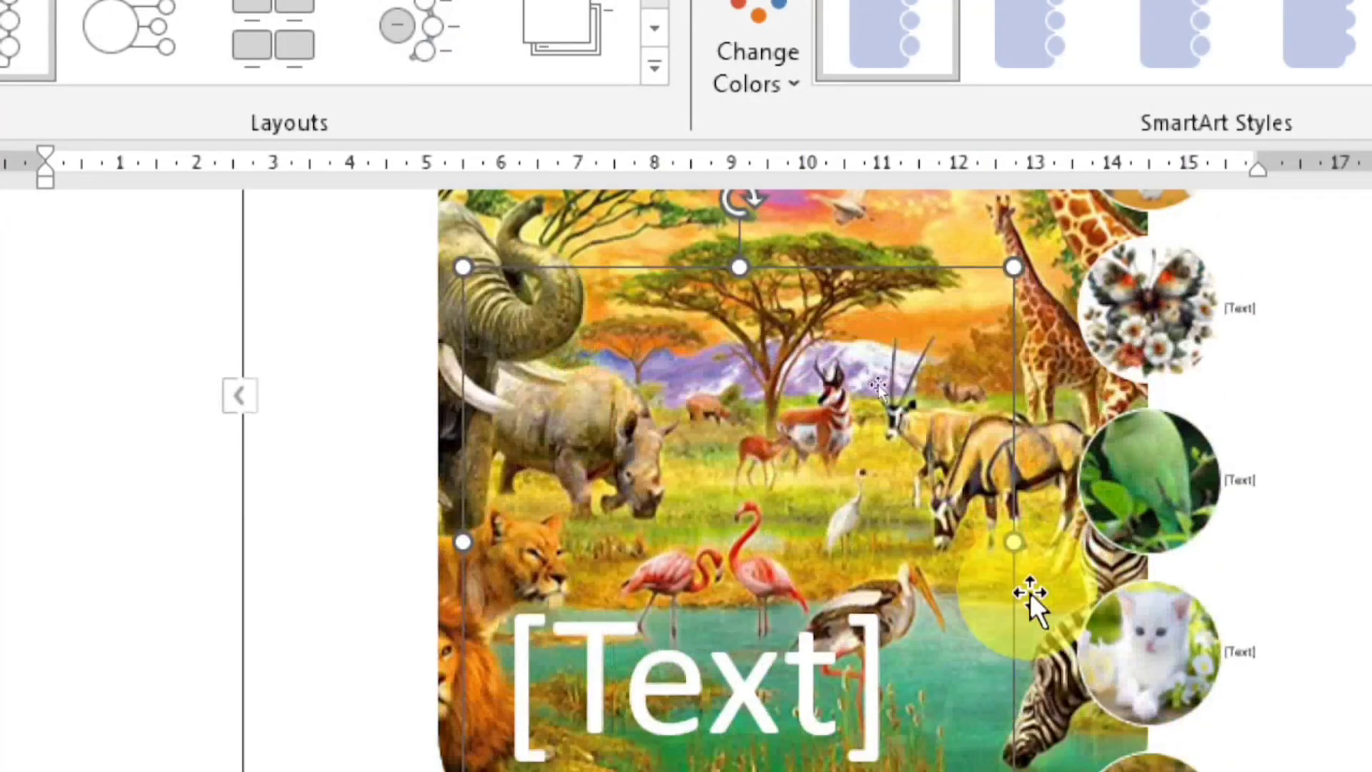
Step: Reapply the Accented Picture layout to the seven selected pictures and move the resulting graphic up toward the page's left edge
scroll(1038, 613, up, 5)
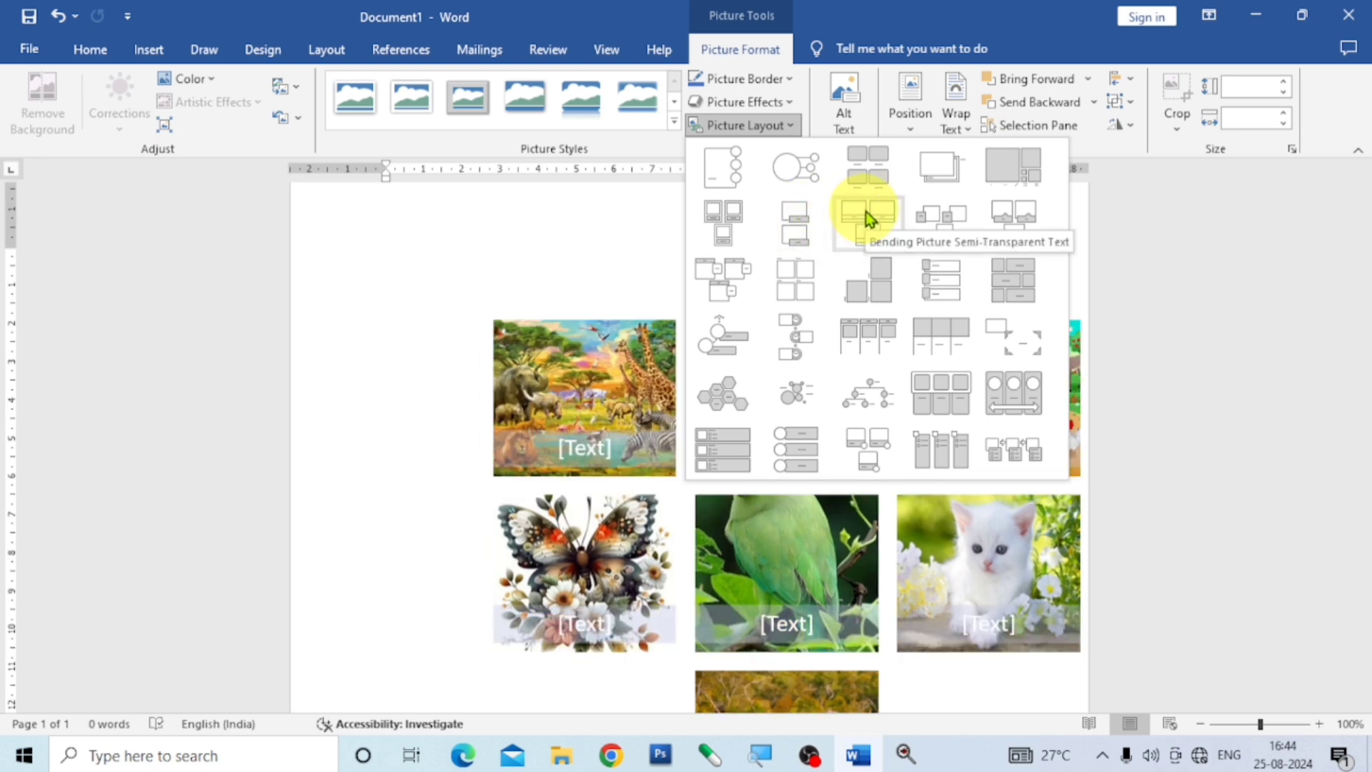
click(788, 123)
click(789, 123)
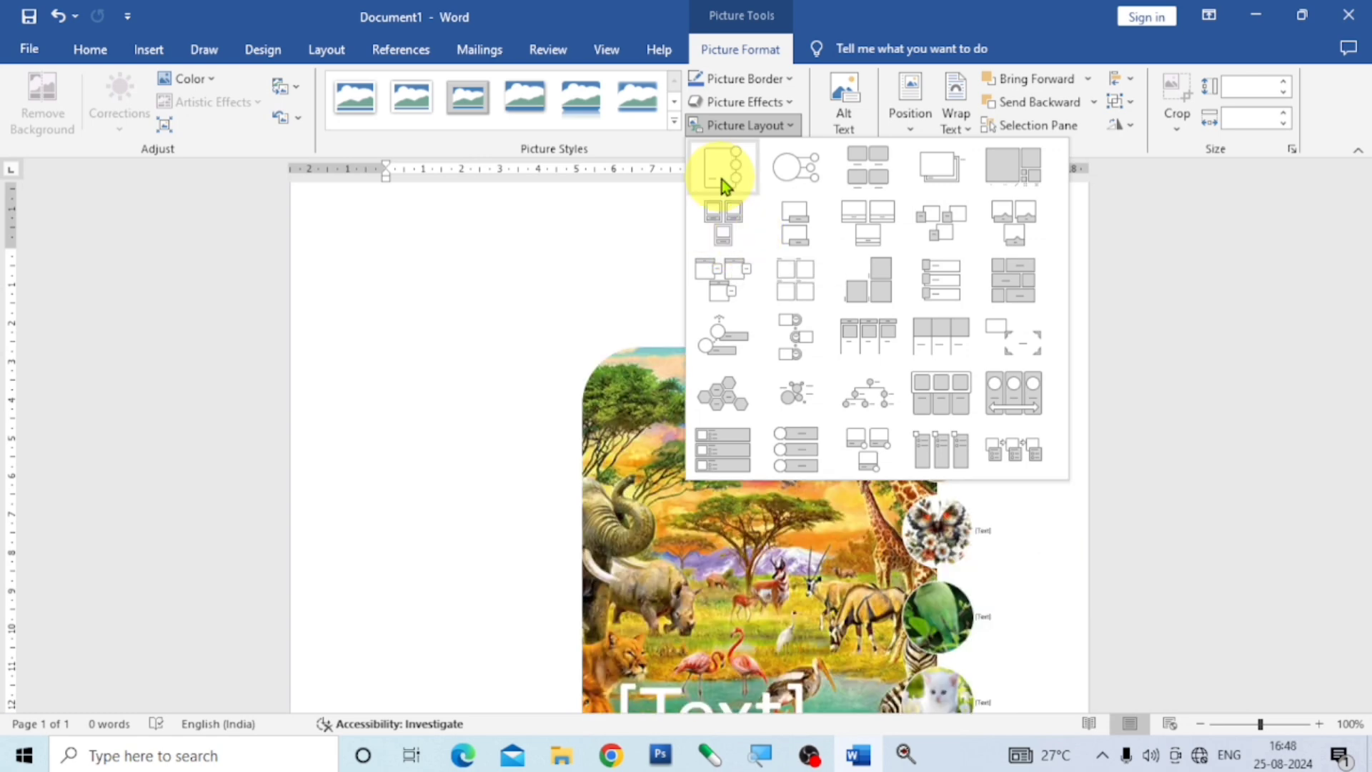
click(722, 181)
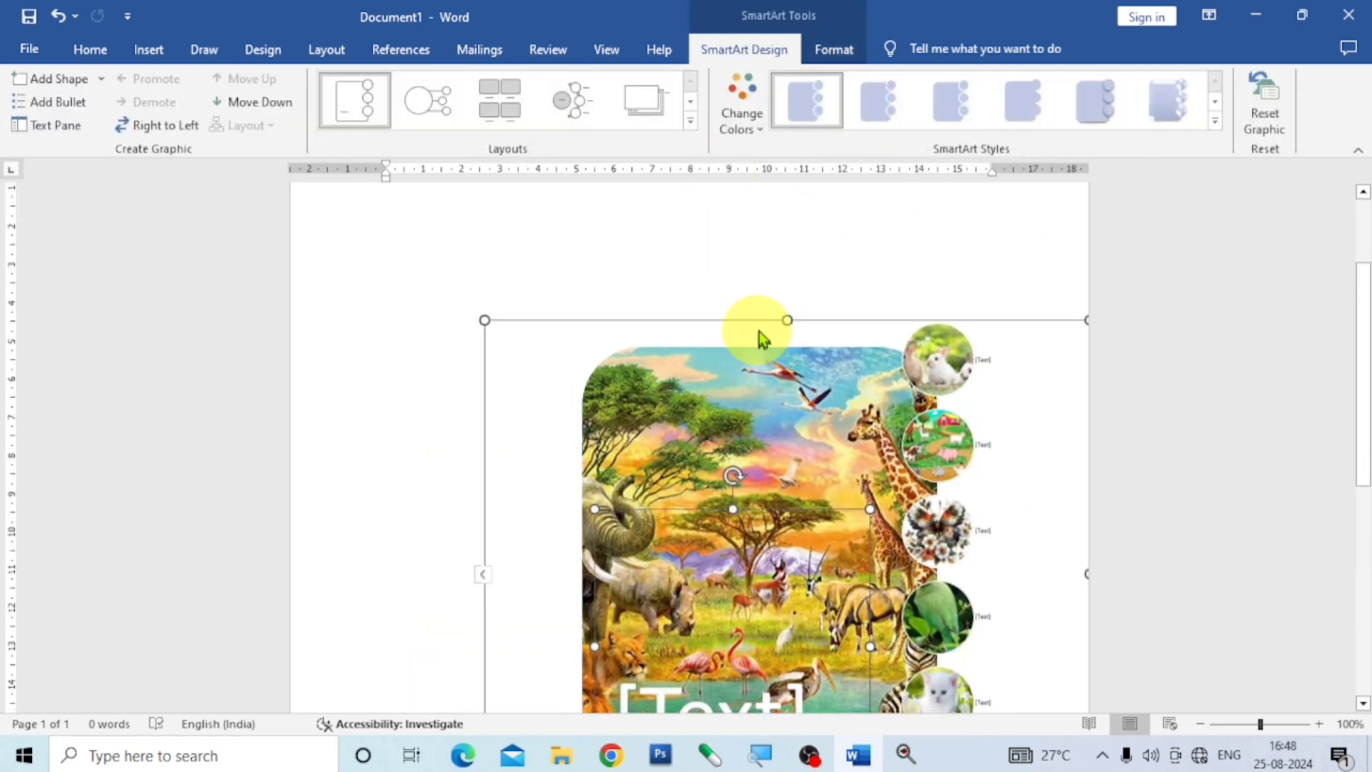
drag(749, 318, 573, 206)
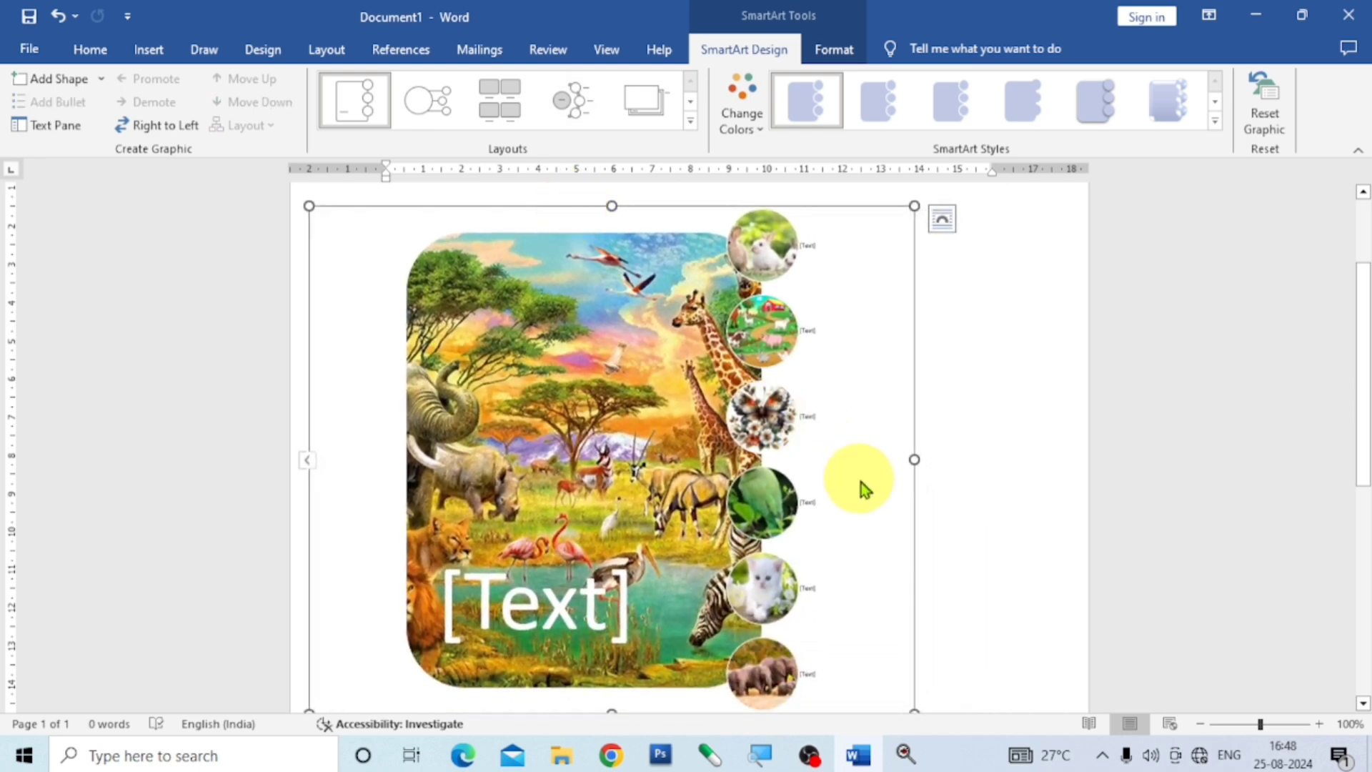
Step: Caption the large safari picture "Forest" and the rabbits circle "Rabbit"
click(549, 608)
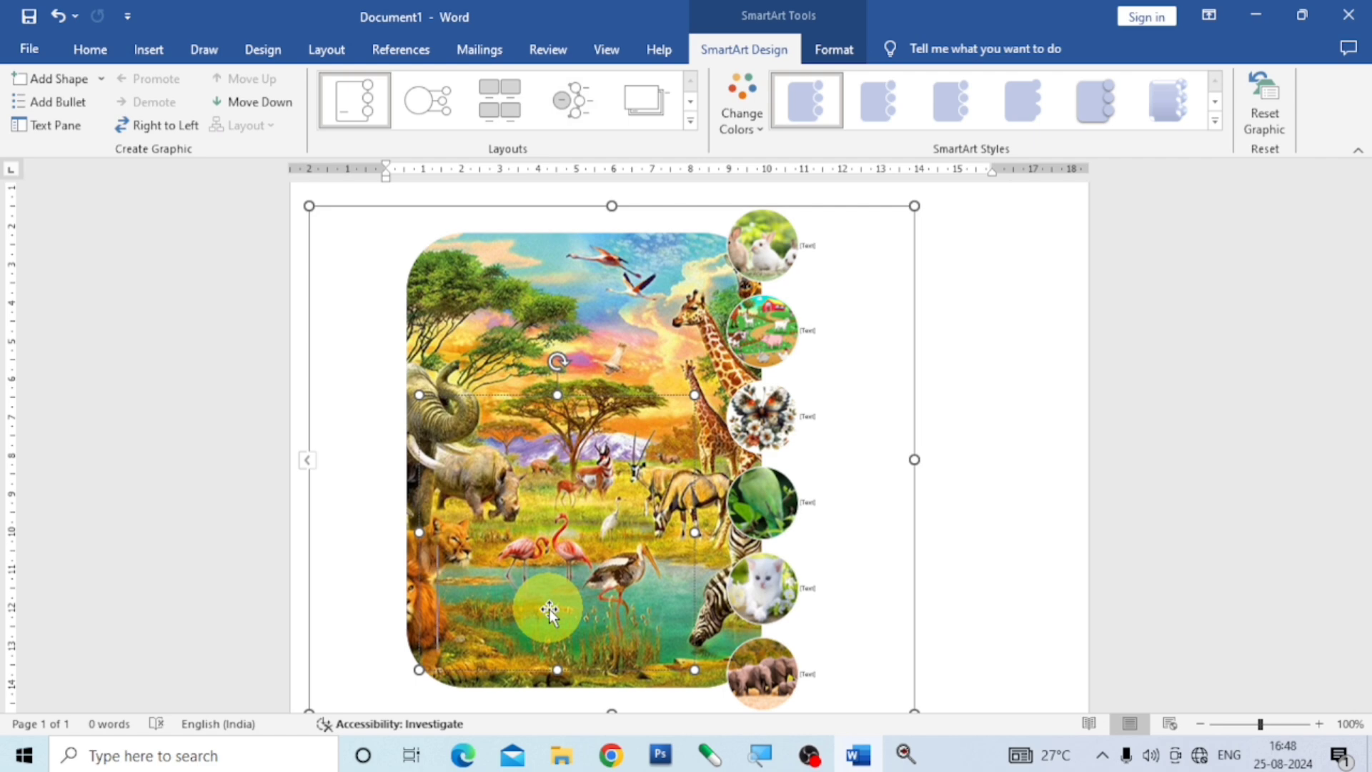
text(Fore)
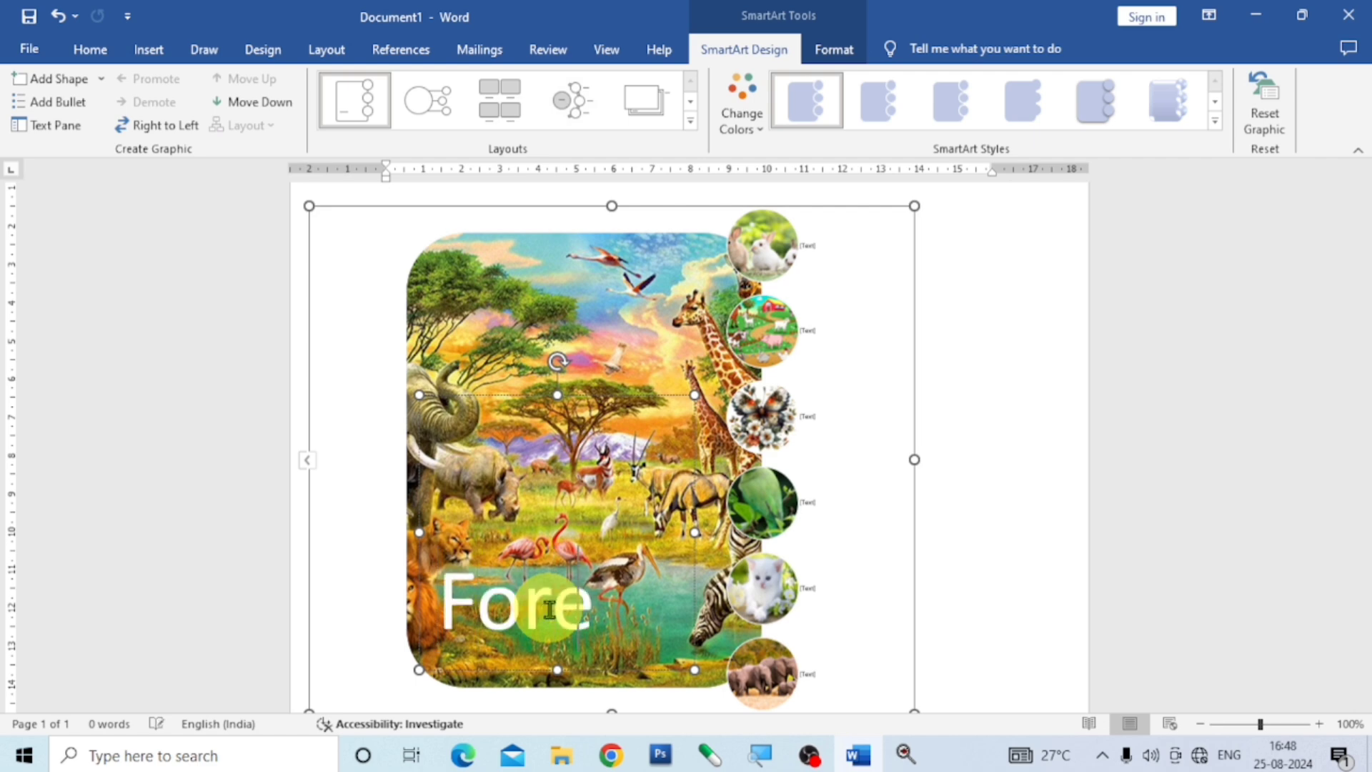
text(st)
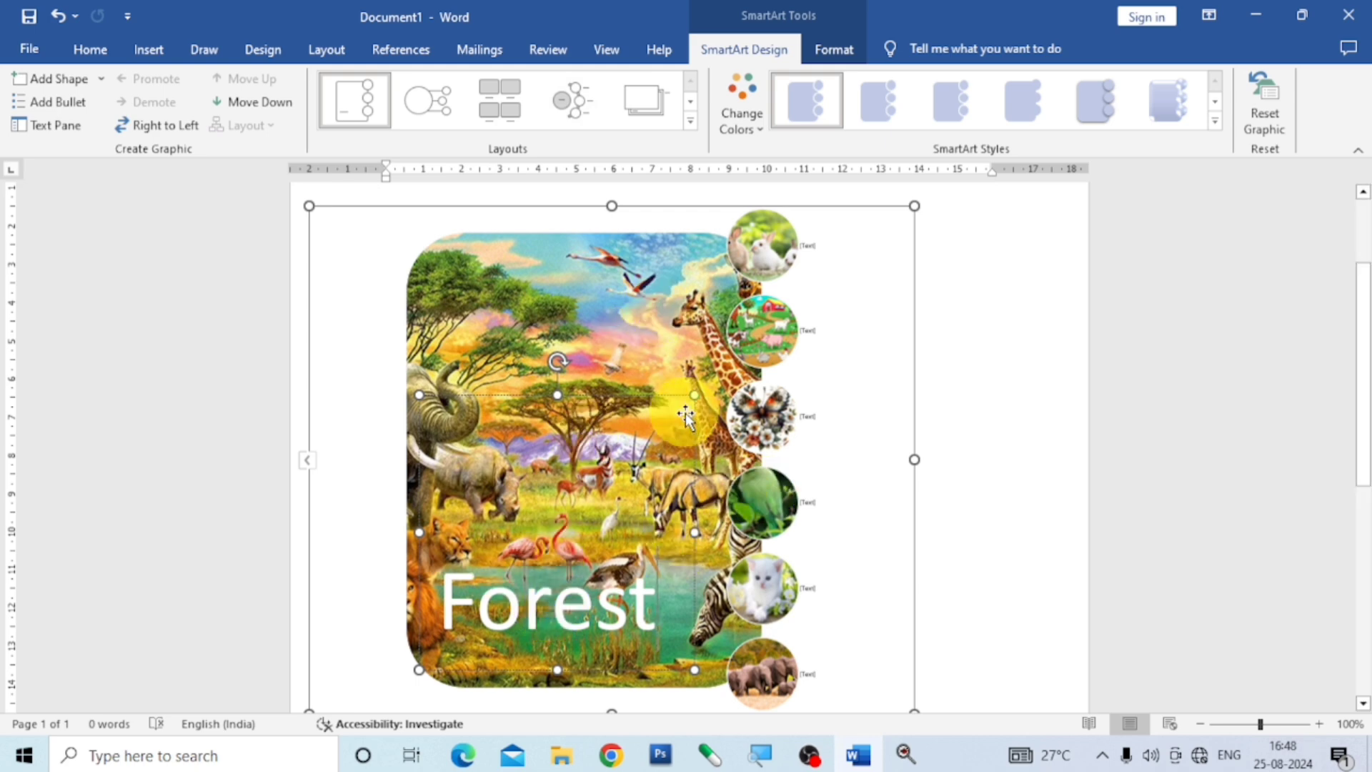
click(811, 245)
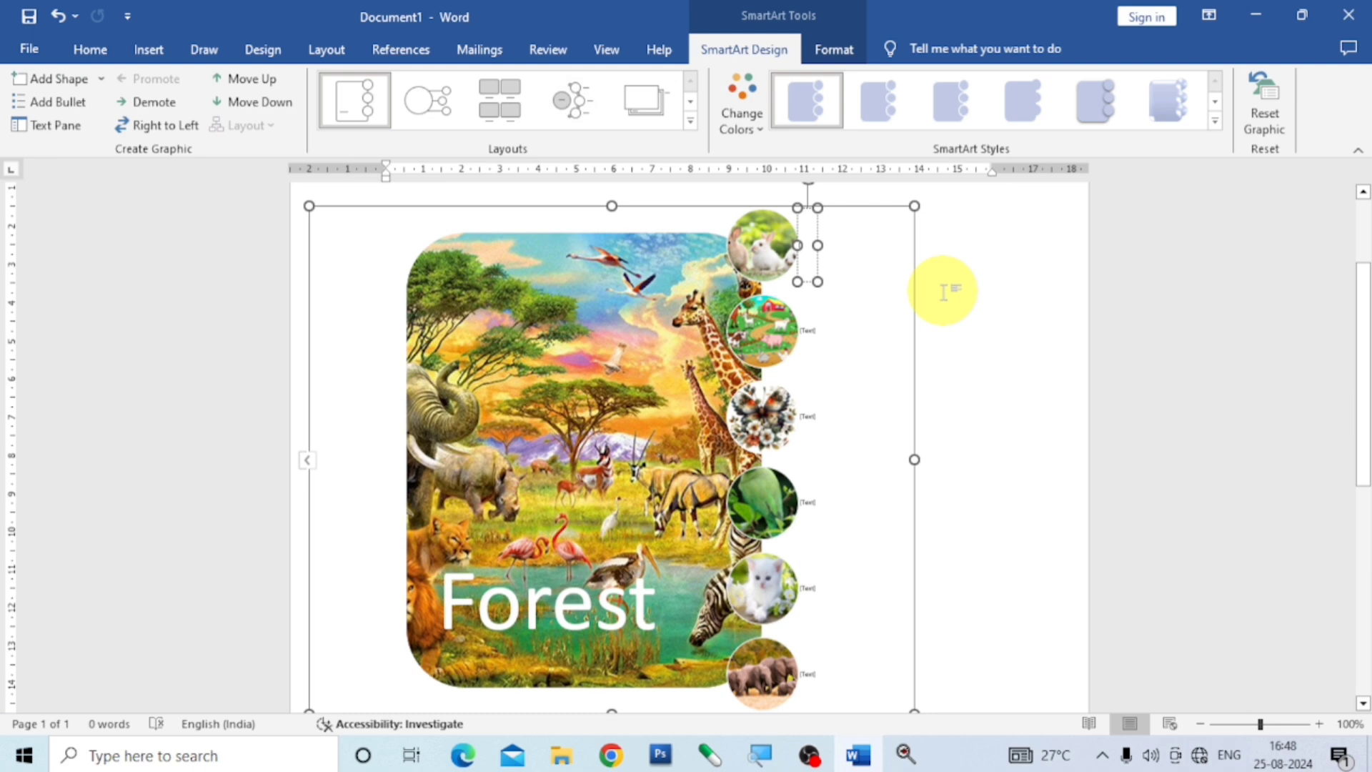
text(Rabb)
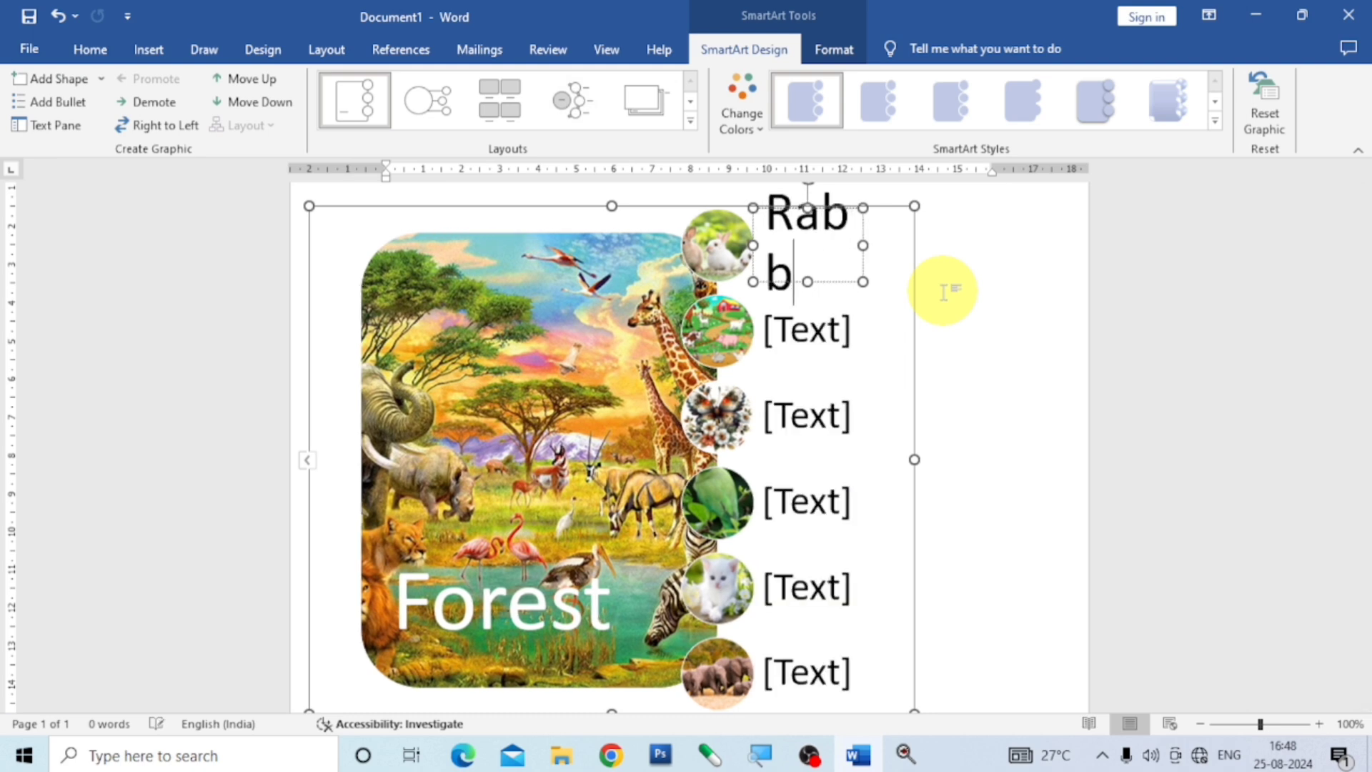
text(it)
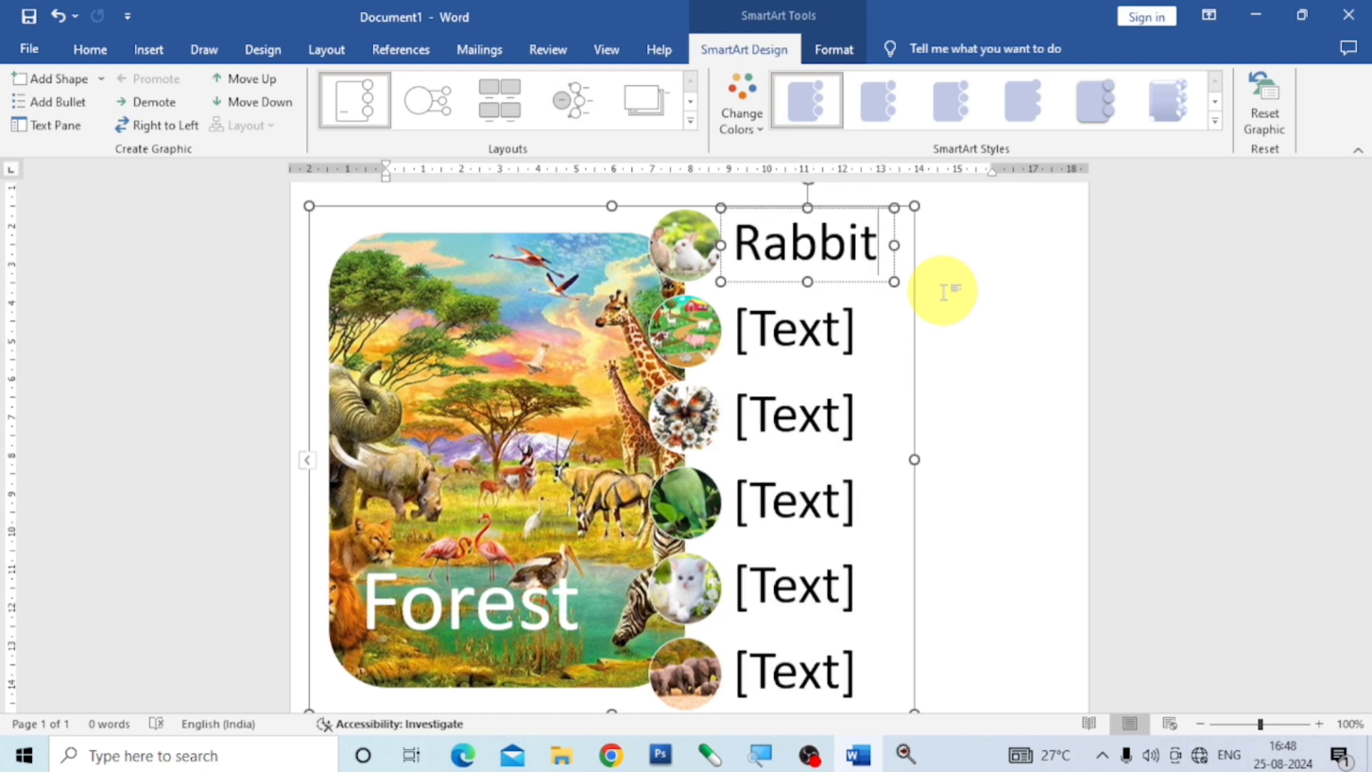
Step: Caption the farm animals circle "Animals" and the butterfly circle "Butterfly"
click(801, 332)
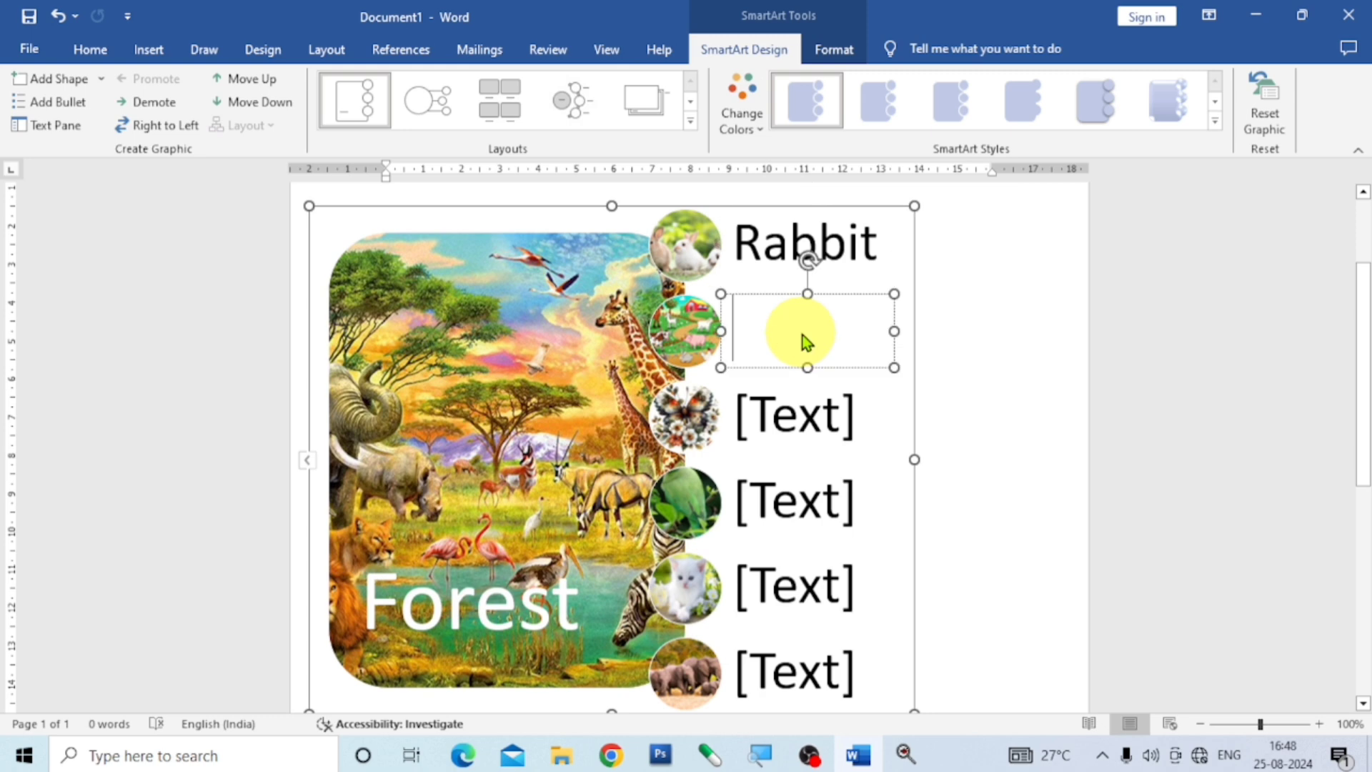
text(An)
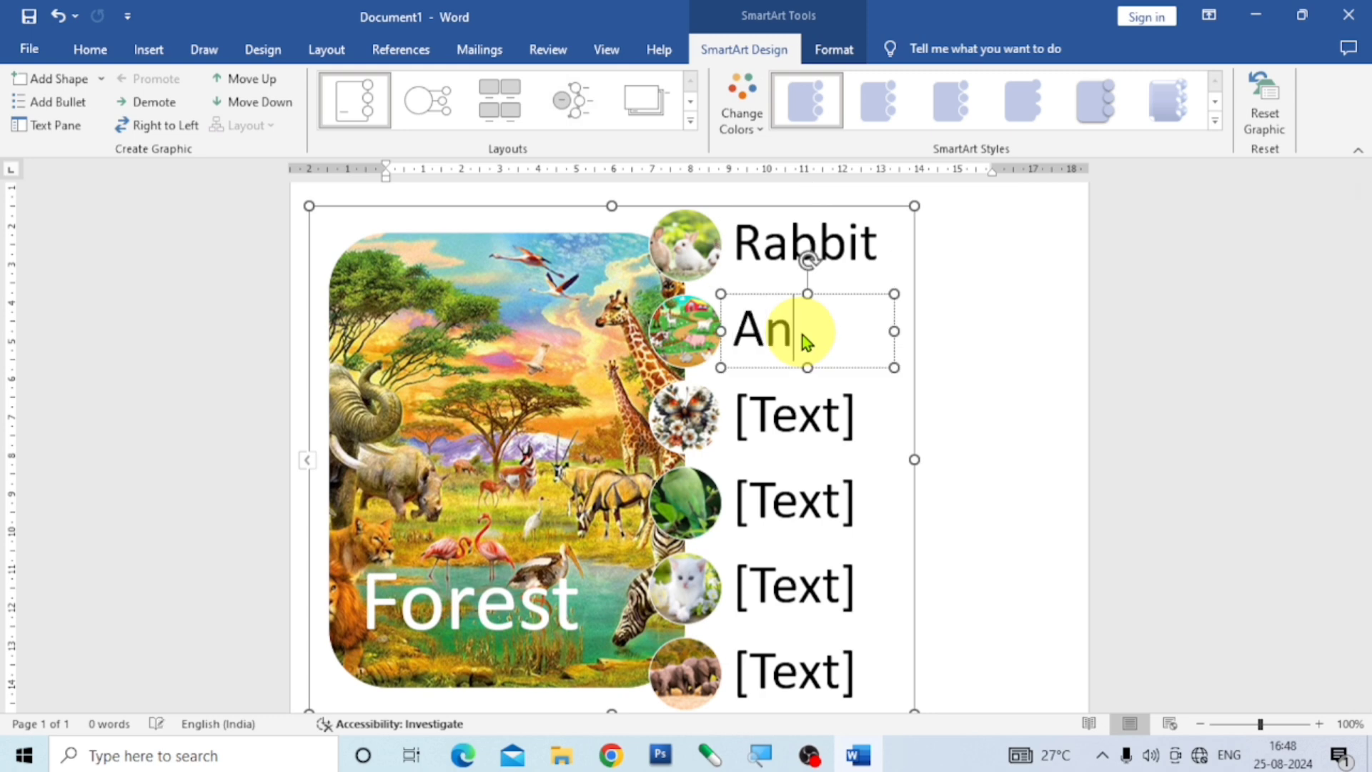
text(imals)
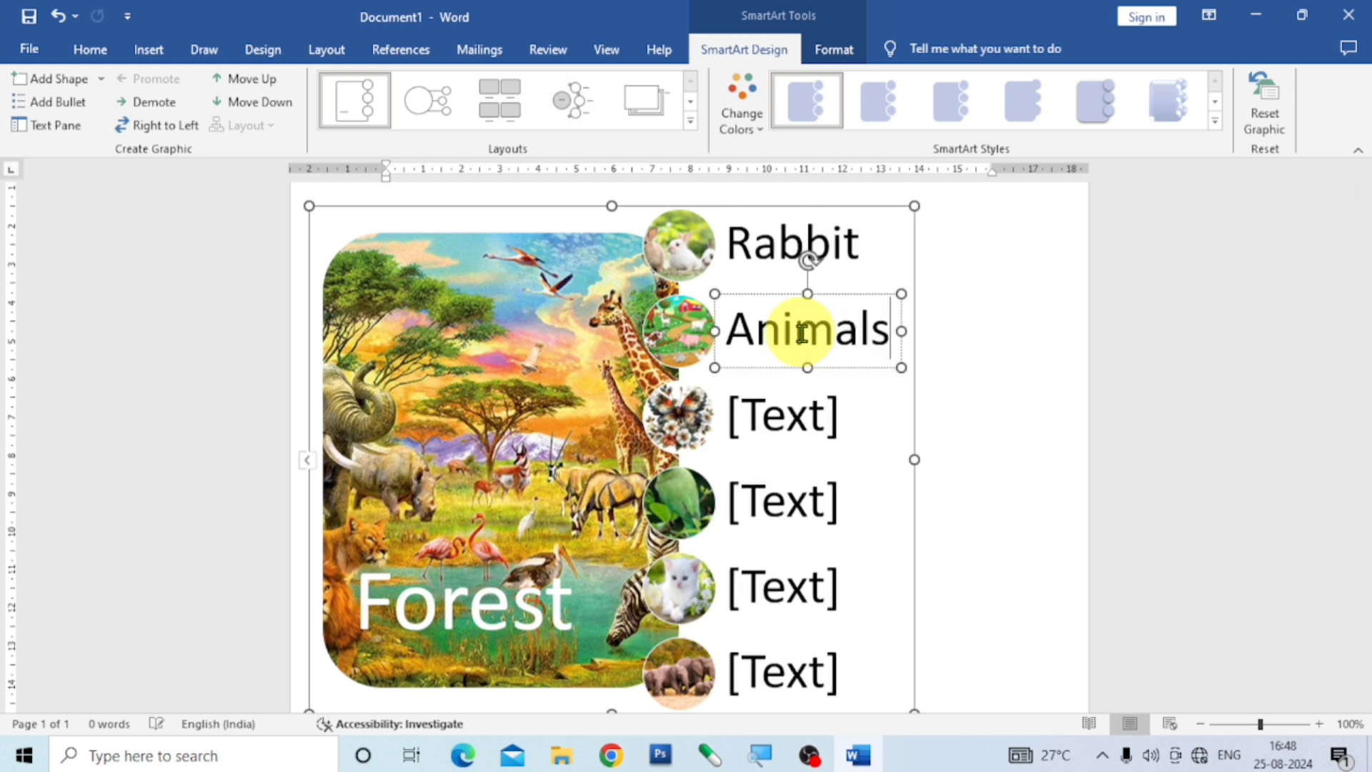
click(787, 432)
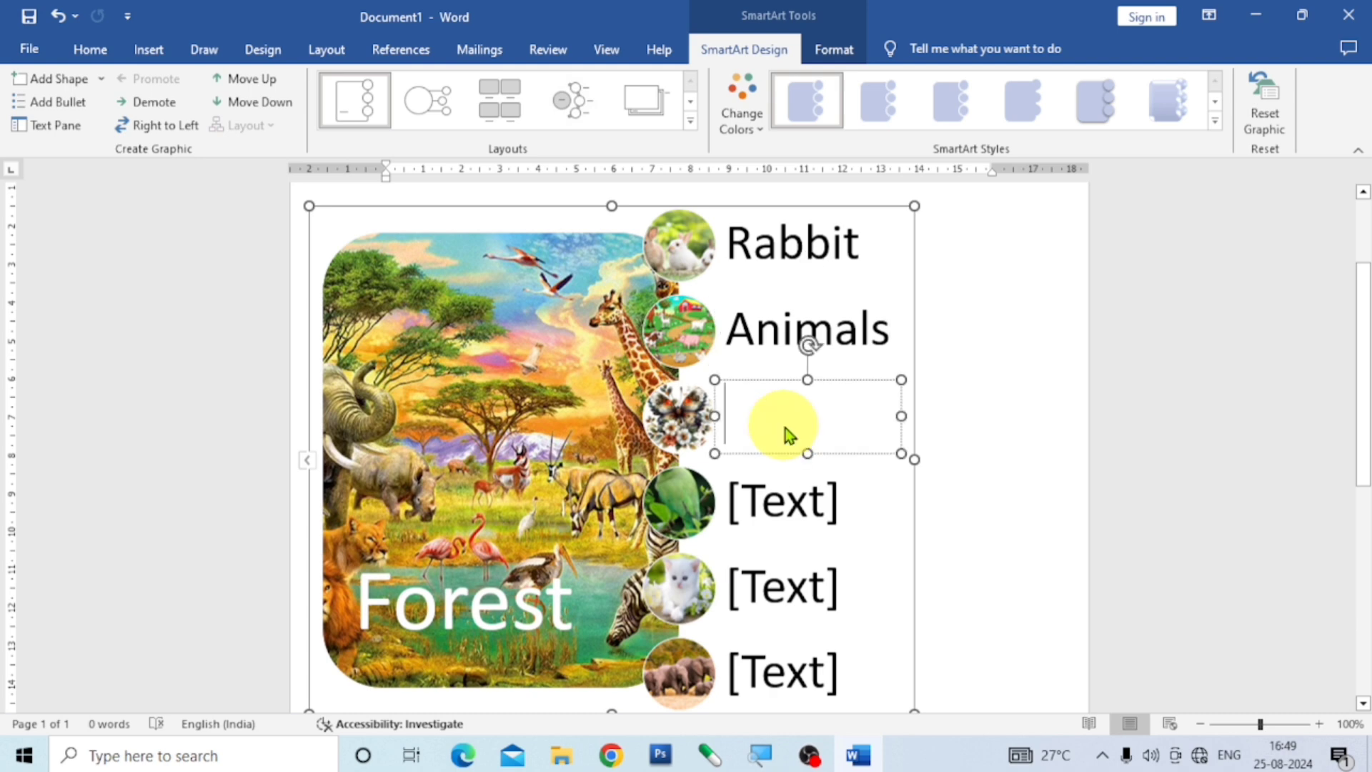
text(B)
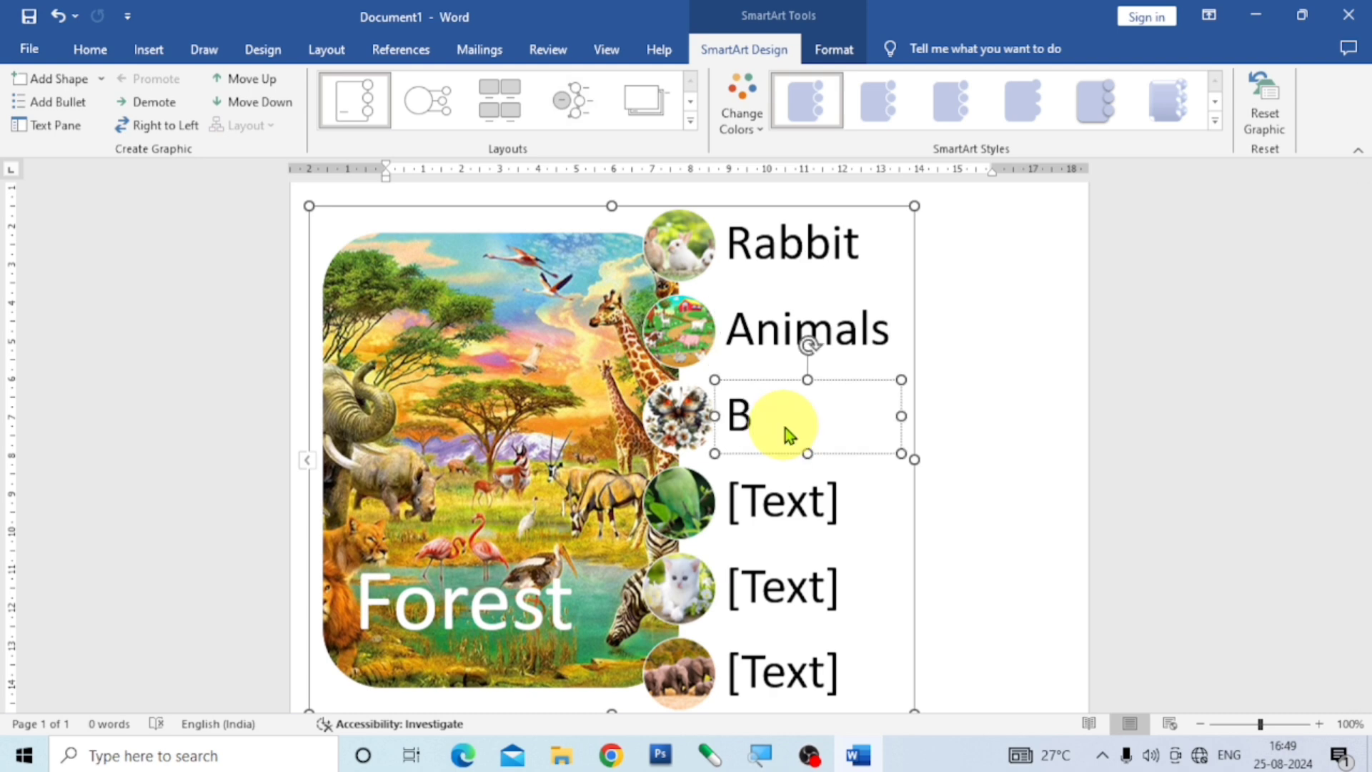
text(utterf)
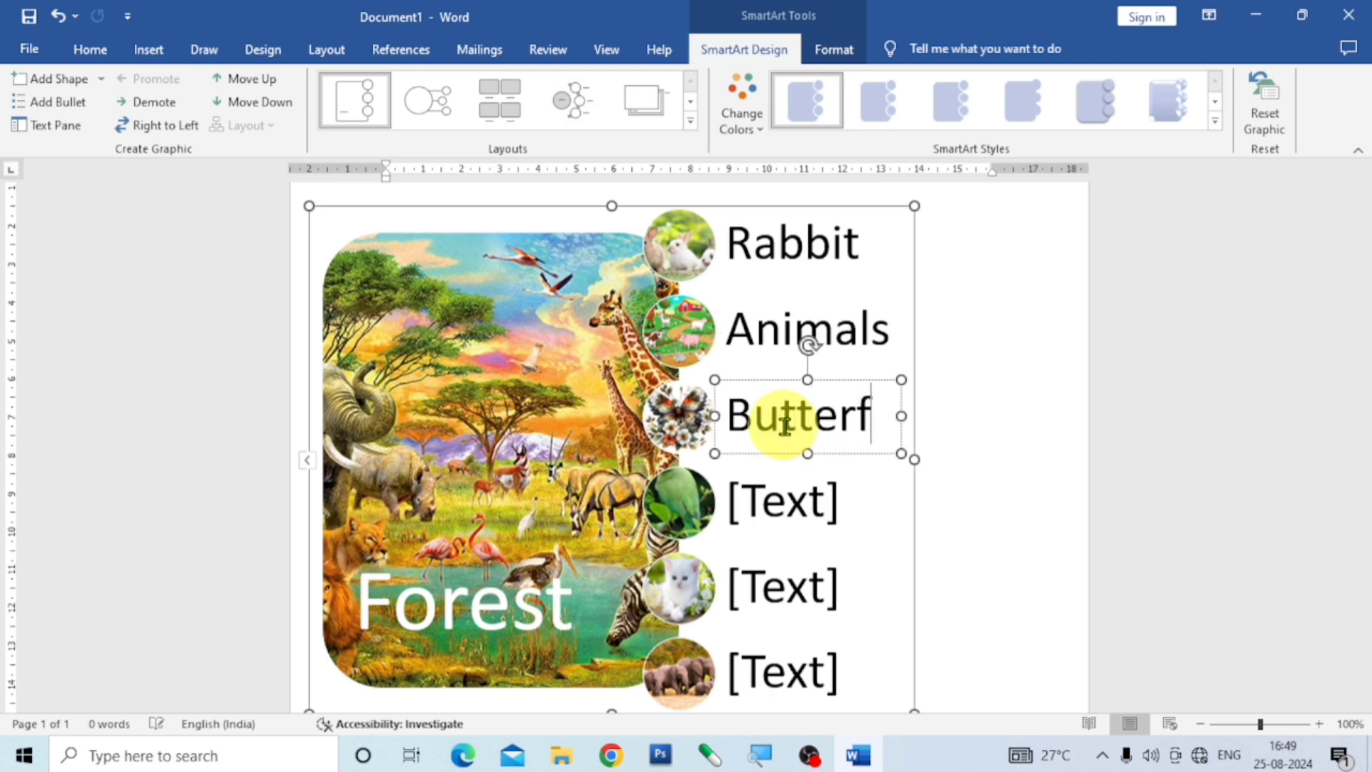
text(ly)
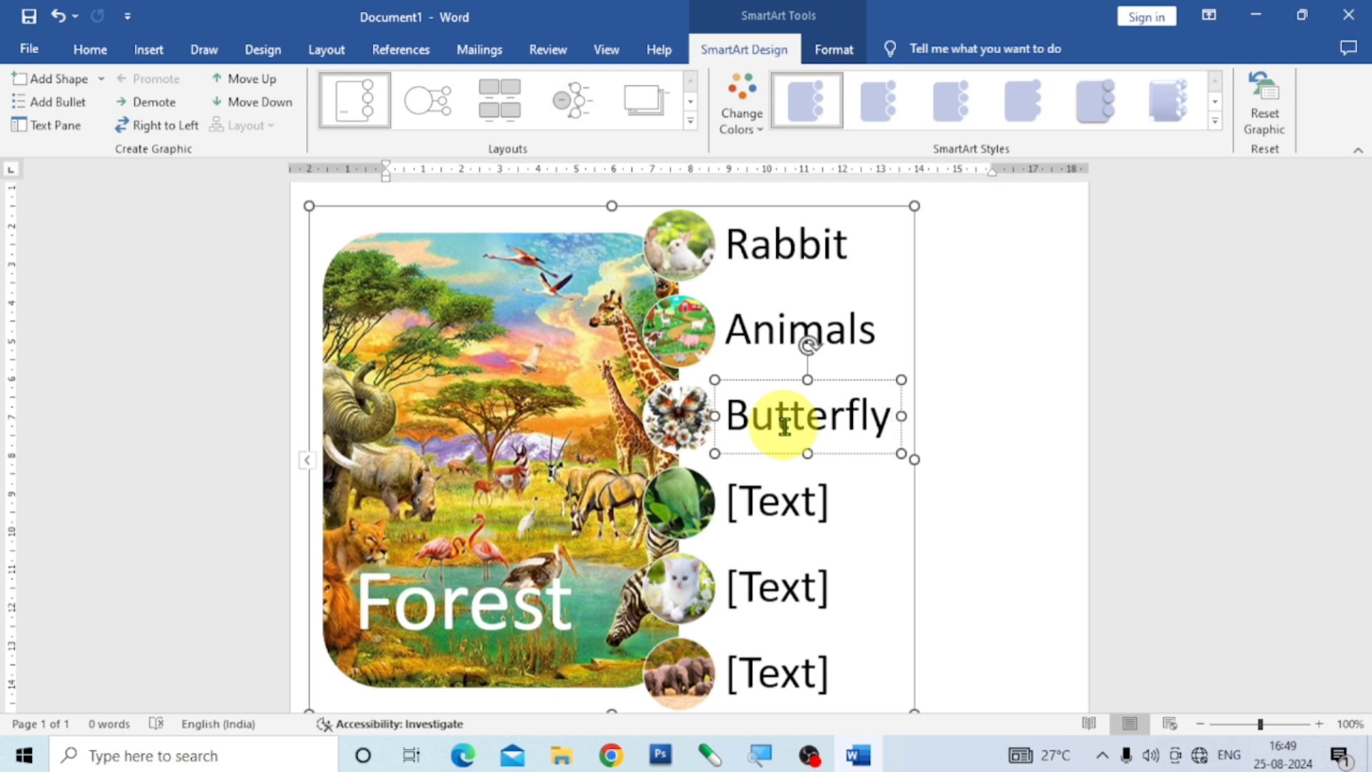
Step: Caption the green parrot circle "Parrot" and the white kitten circle "Cat"
click(786, 514)
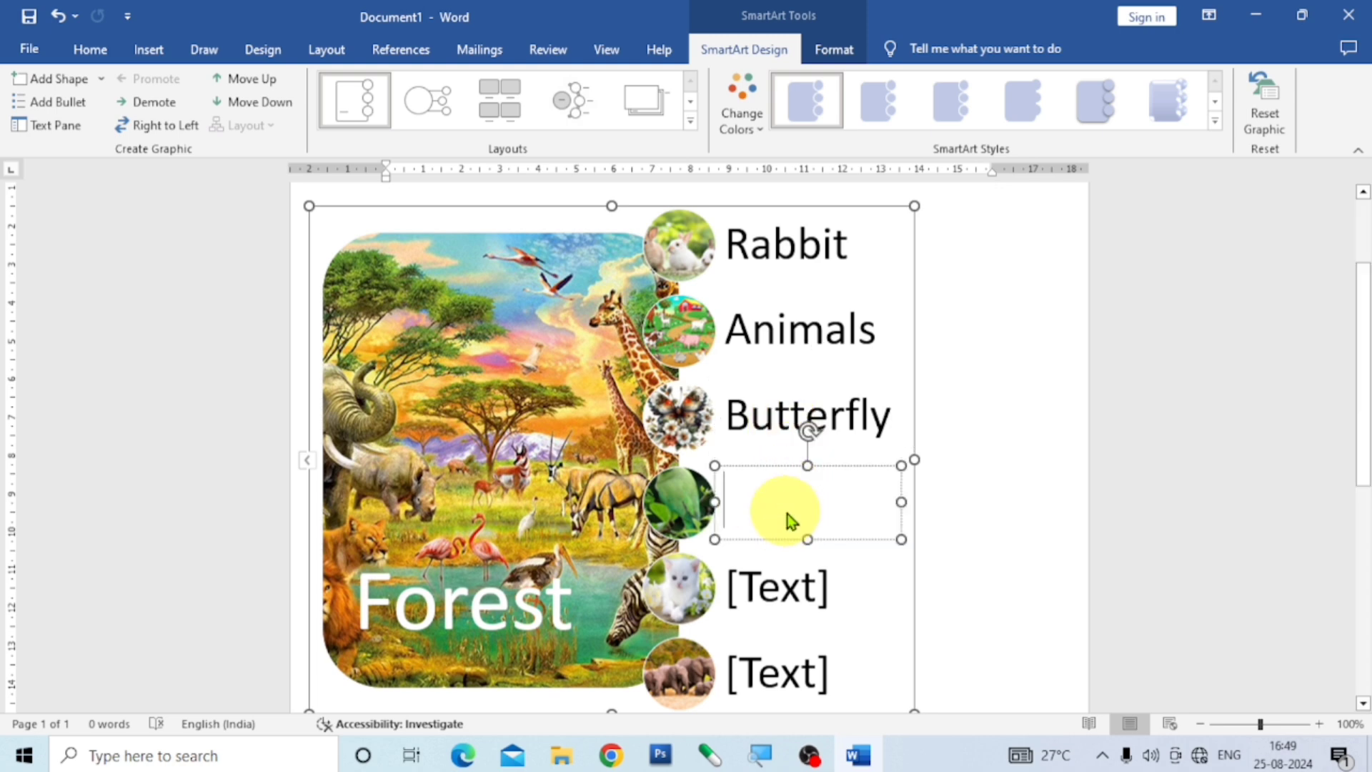
text(Parr)
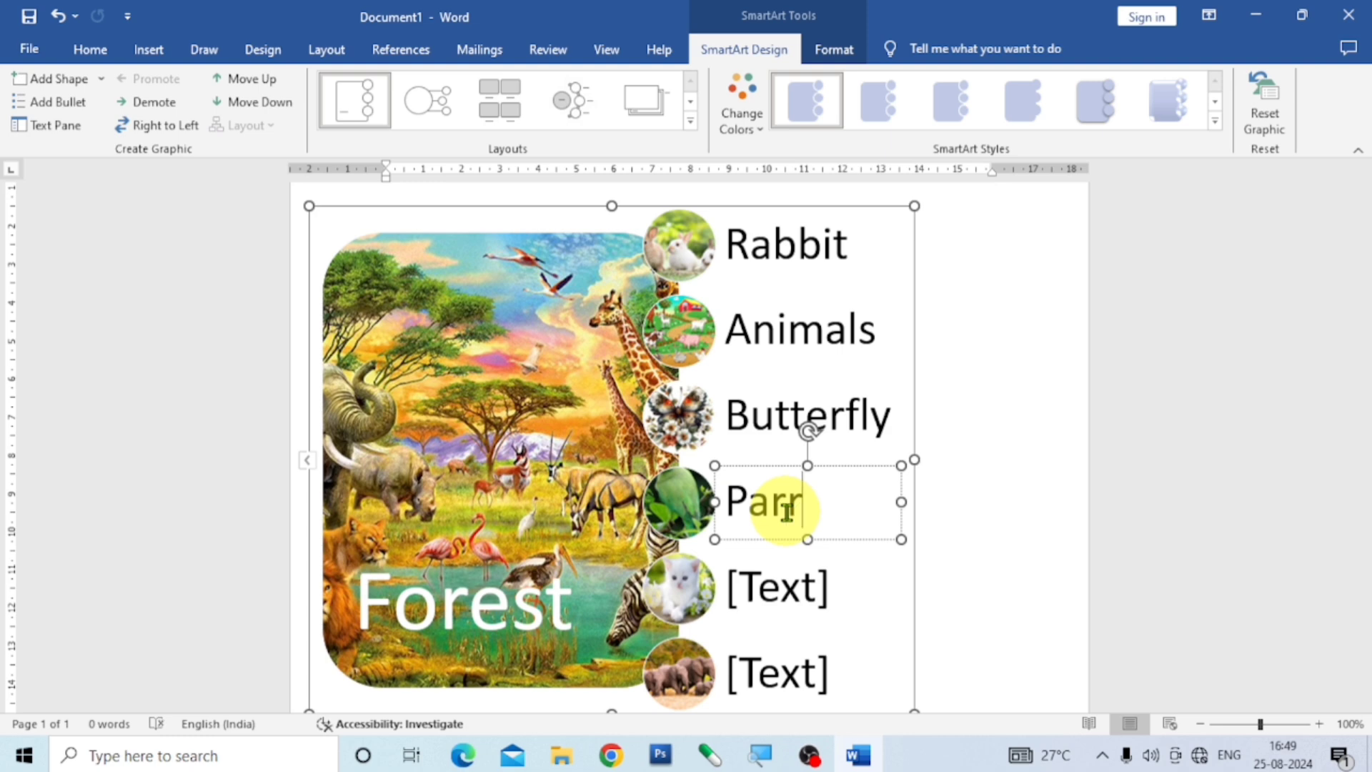
text(ot)
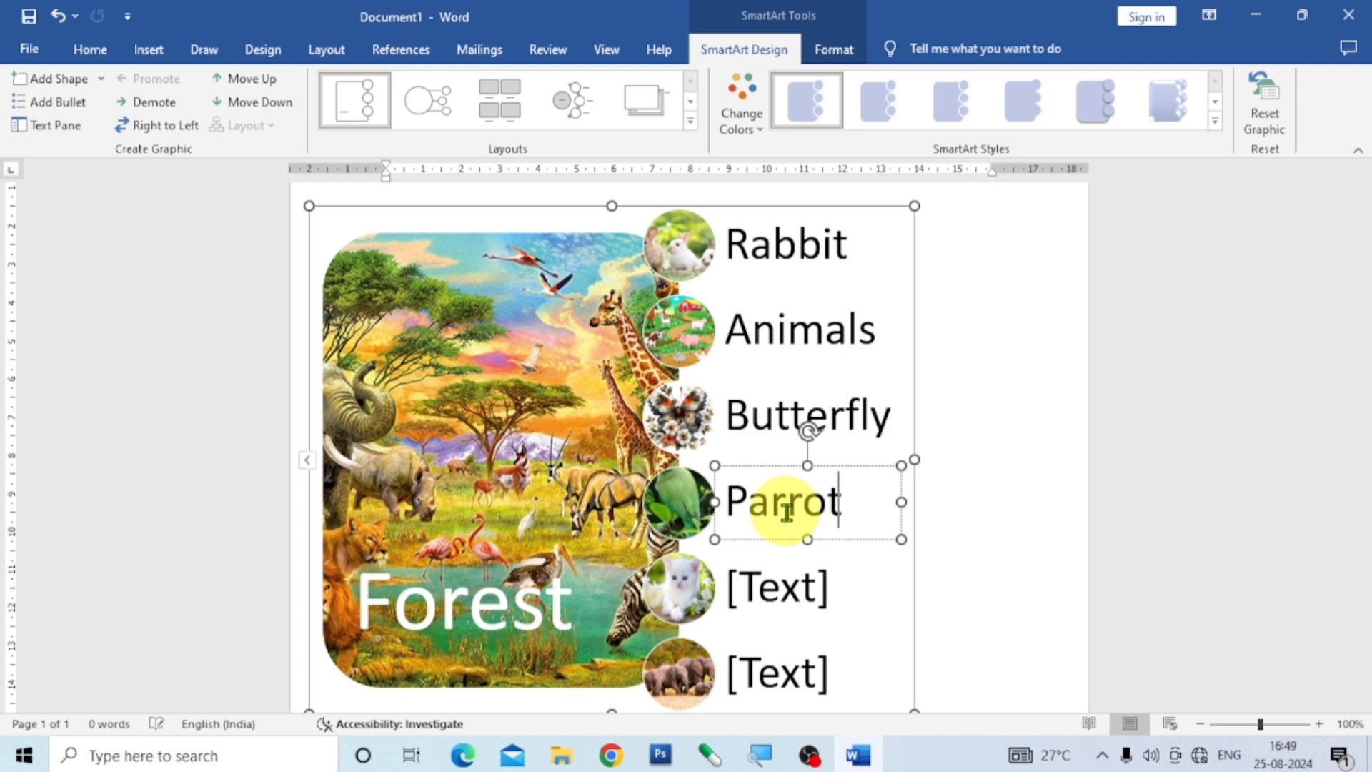
click(771, 591)
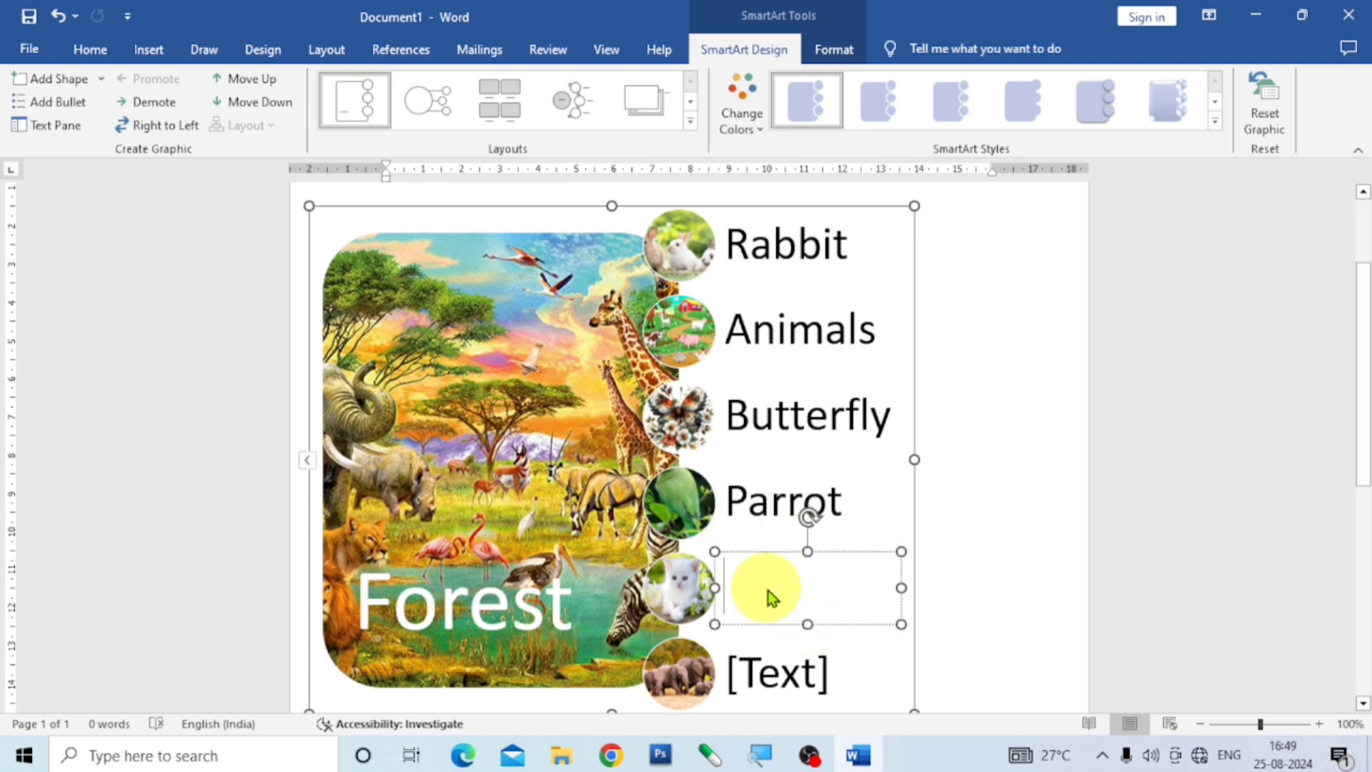
text(Cat)
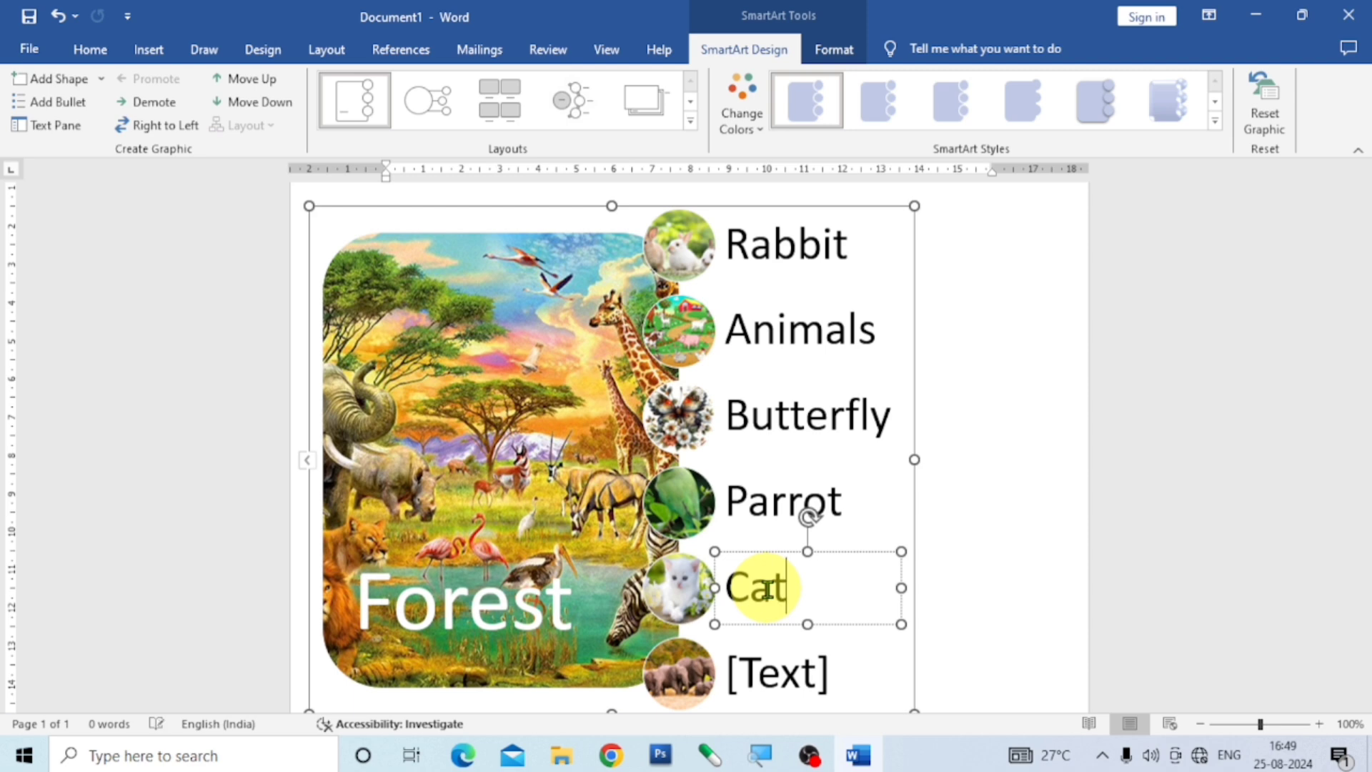
Step: Caption the elephants circle "Elephant", then deselect the graphic and look over the finished picture layout
click(777, 675)
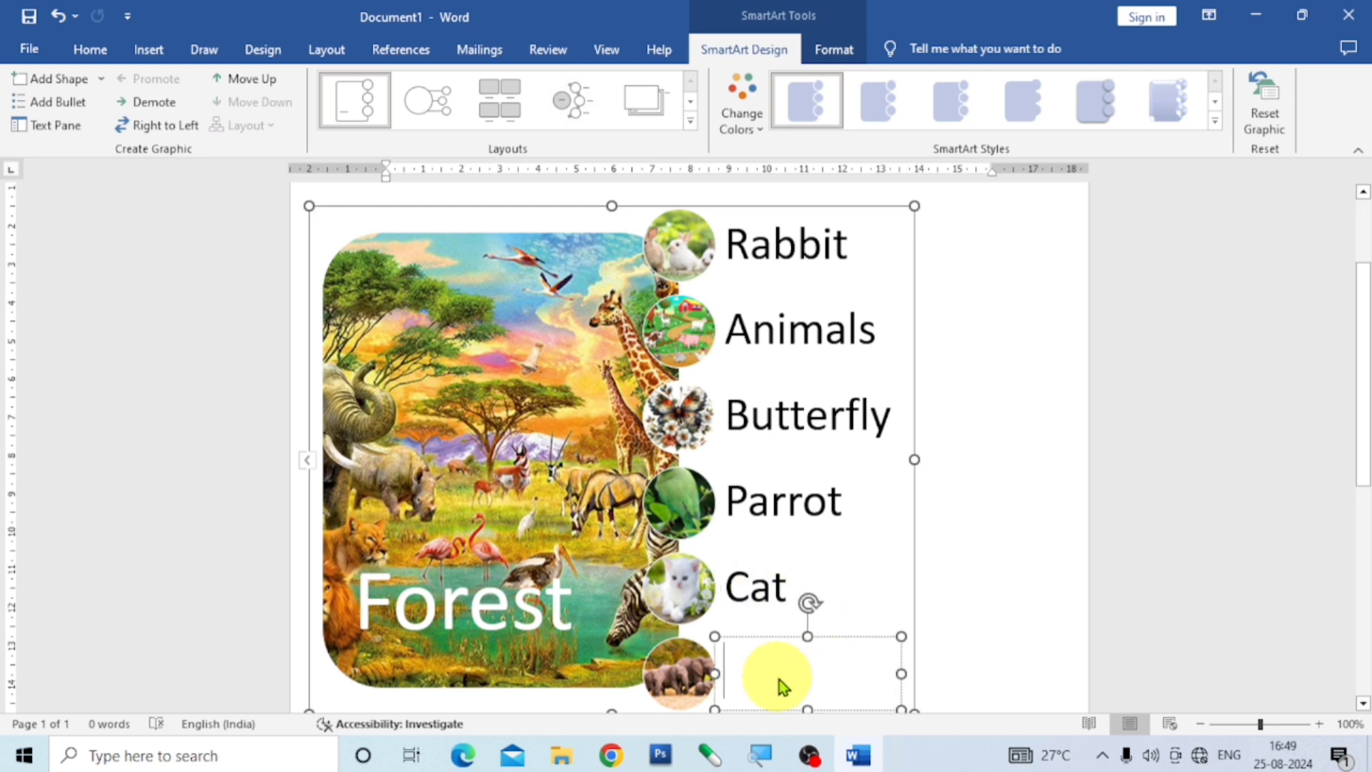
text(E)
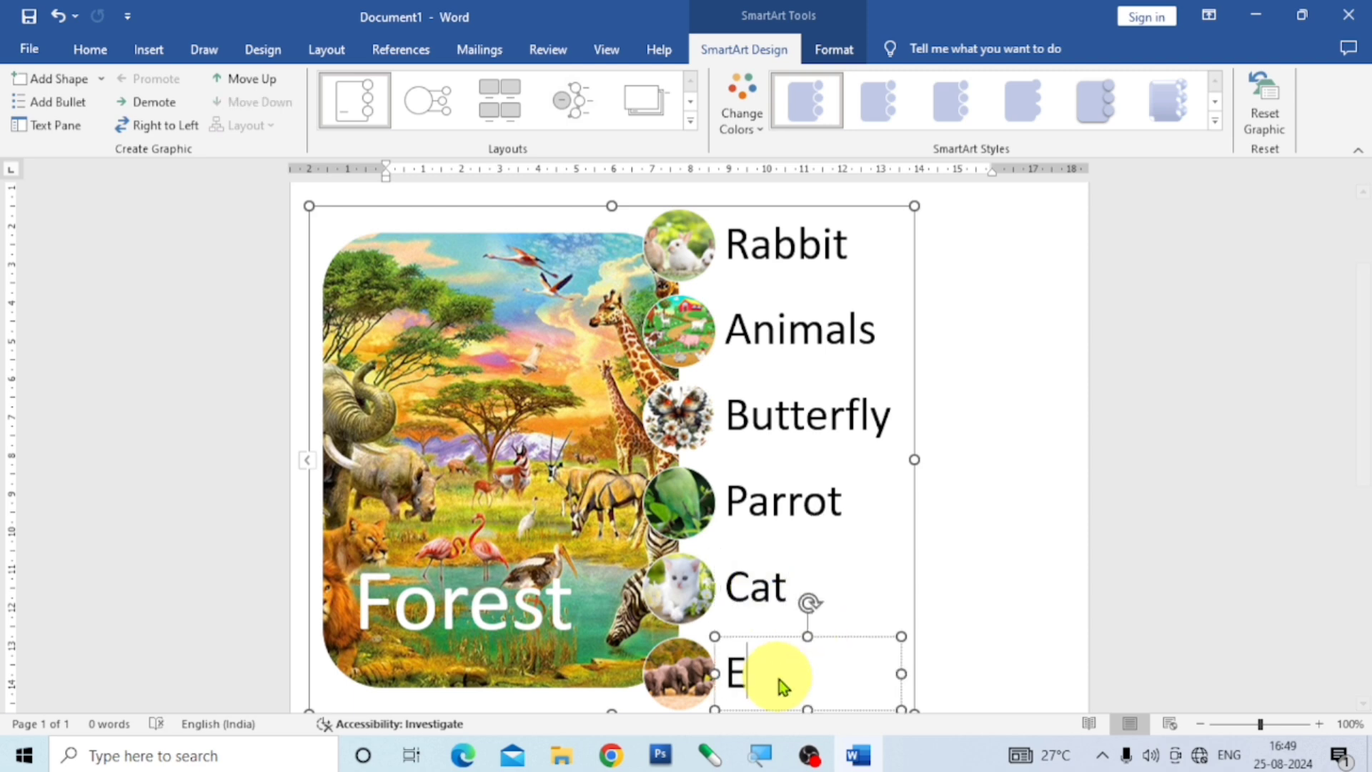
text(lephant)
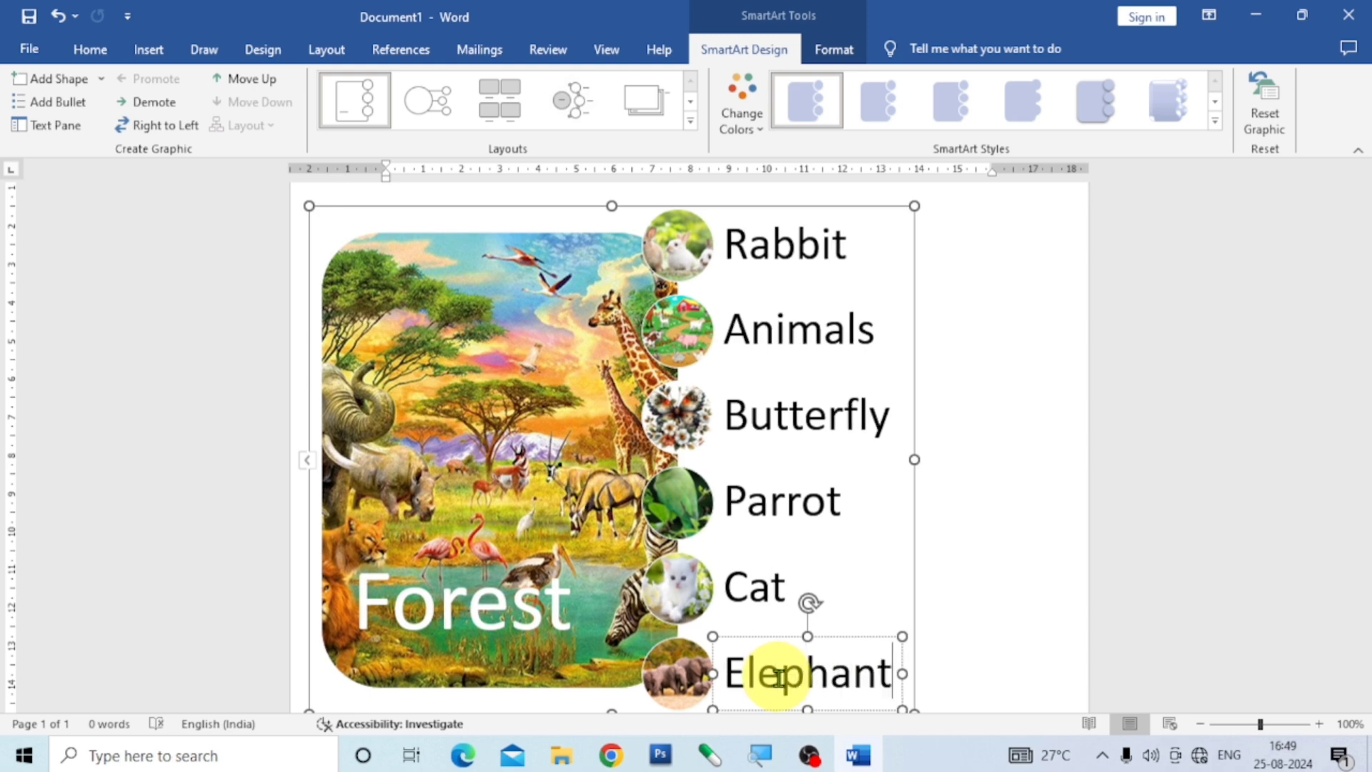
click(1026, 533)
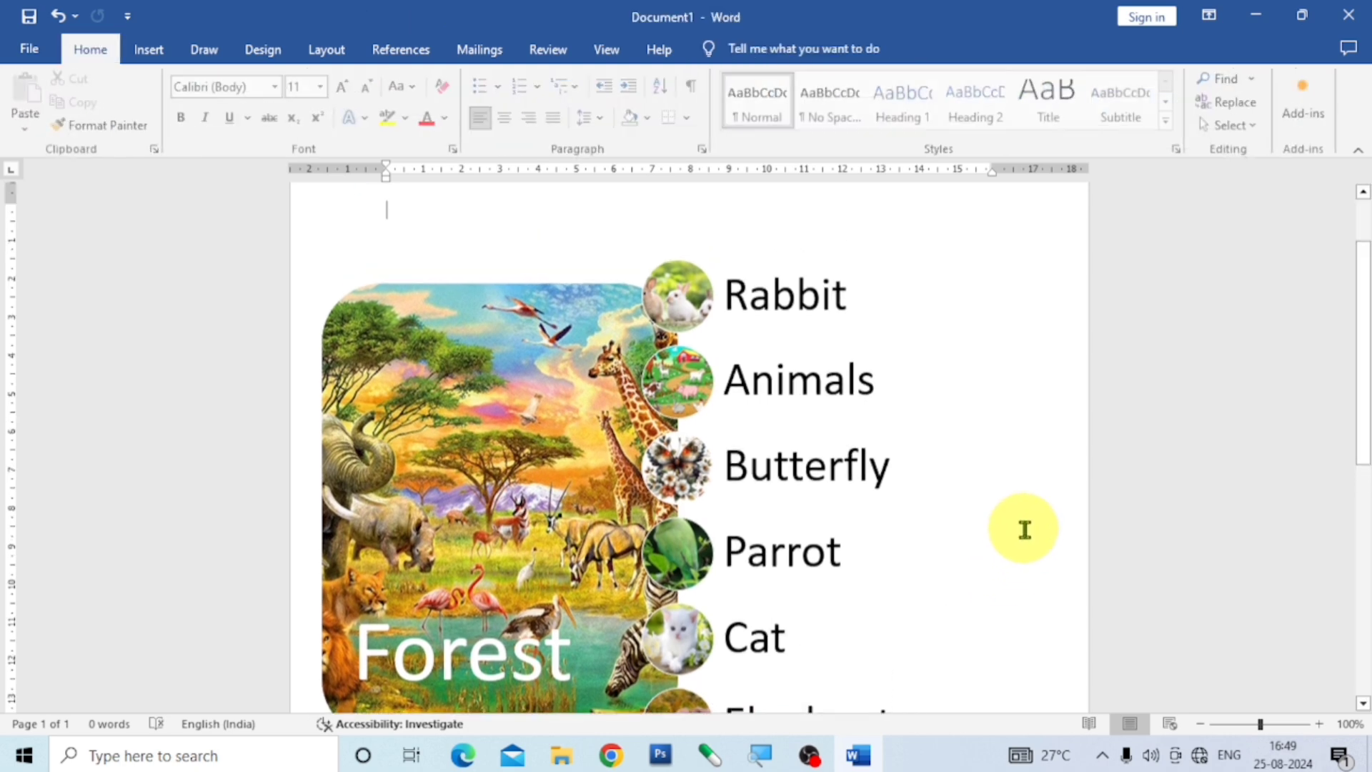
scroll(1022, 529, down, 3)
scroll(1022, 529, up, 1)
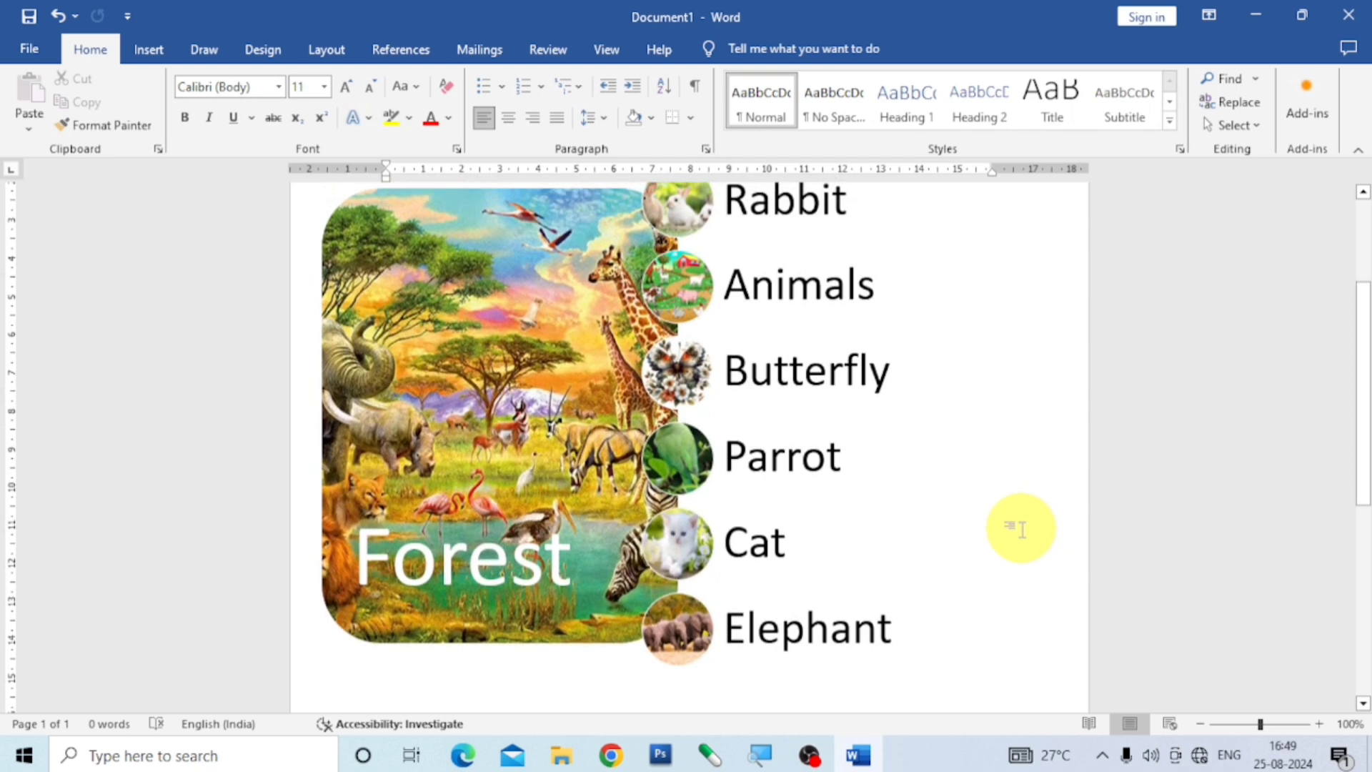
scroll(1021, 529, up, 1)
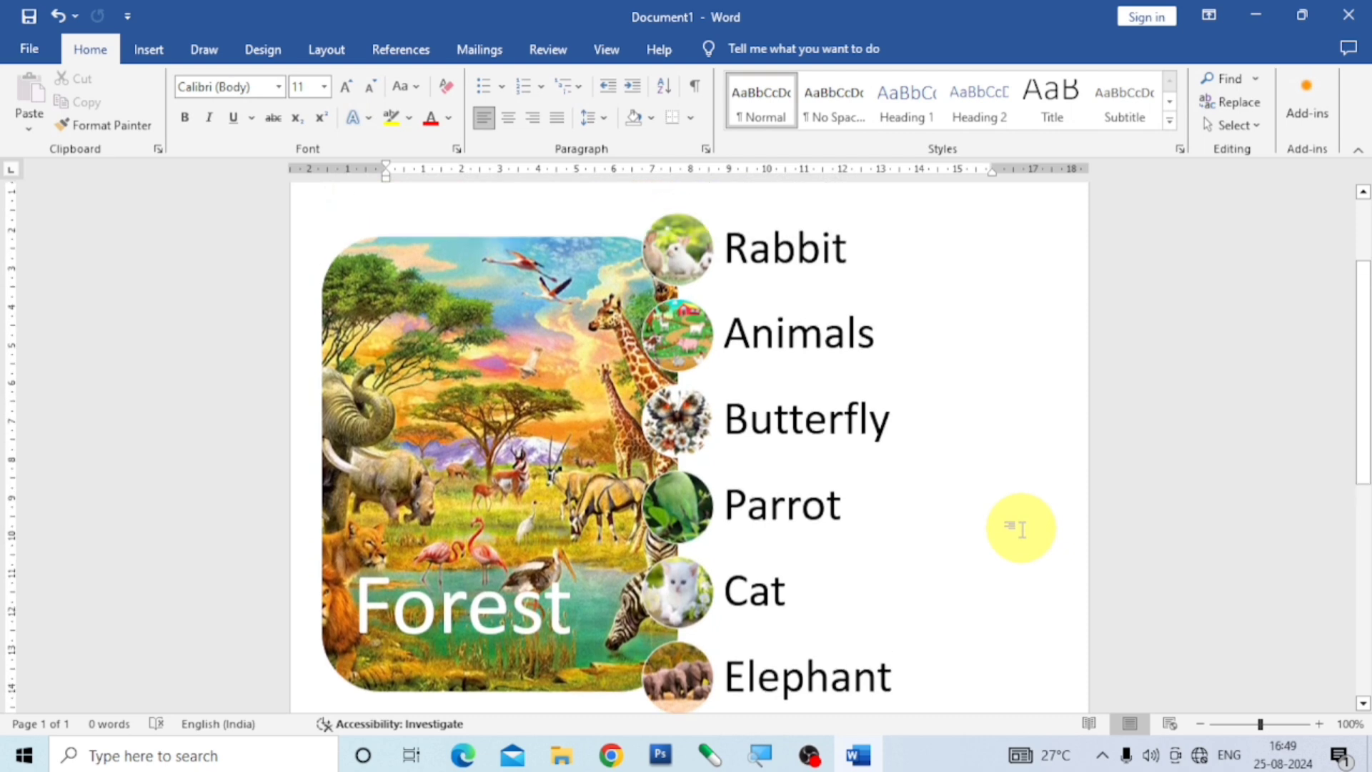